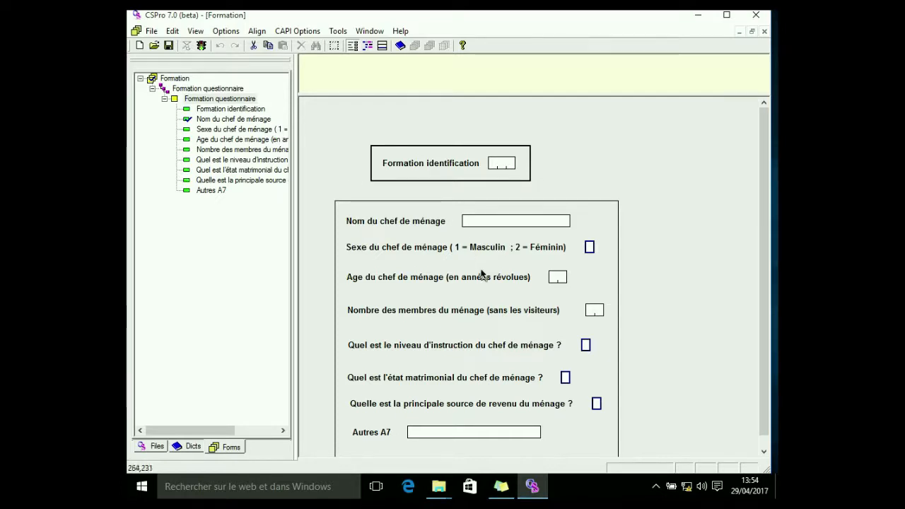
{"action": "scroll", "coordinate": [483, 273], "scroll_direction": "down", "scroll_amount": 2}
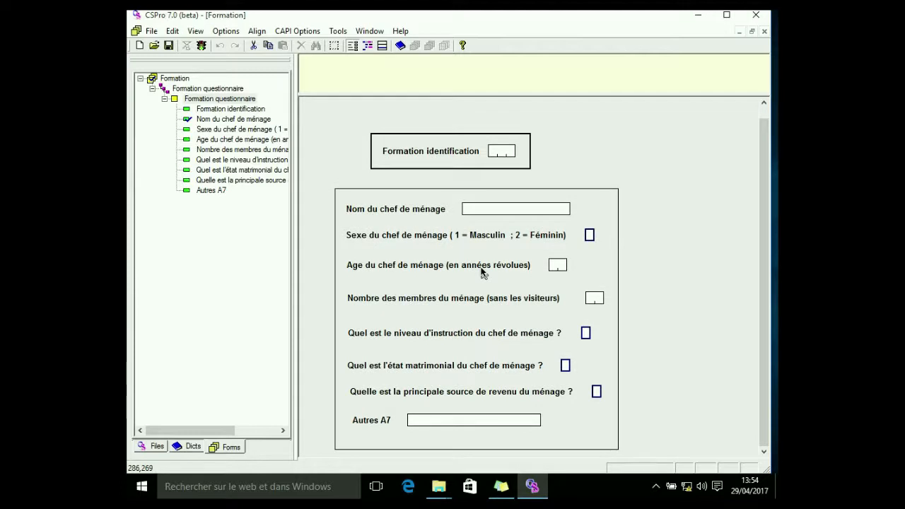
{"action": "scroll", "coordinate": [481, 272], "scroll_direction": "up", "scroll_amount": 2}
{"action": "scroll", "coordinate": [481, 272], "scroll_direction": "down", "scroll_amount": 2}
Open the CAPI question text editor for the Formation identification field
{"action": "left_click", "coordinate": [353, 48]}
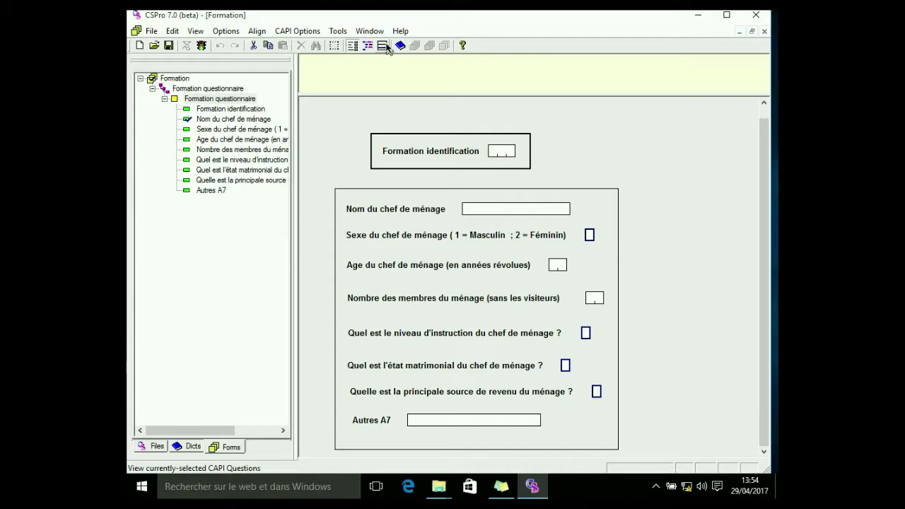
{"action": "left_click", "coordinate": [385, 48]}
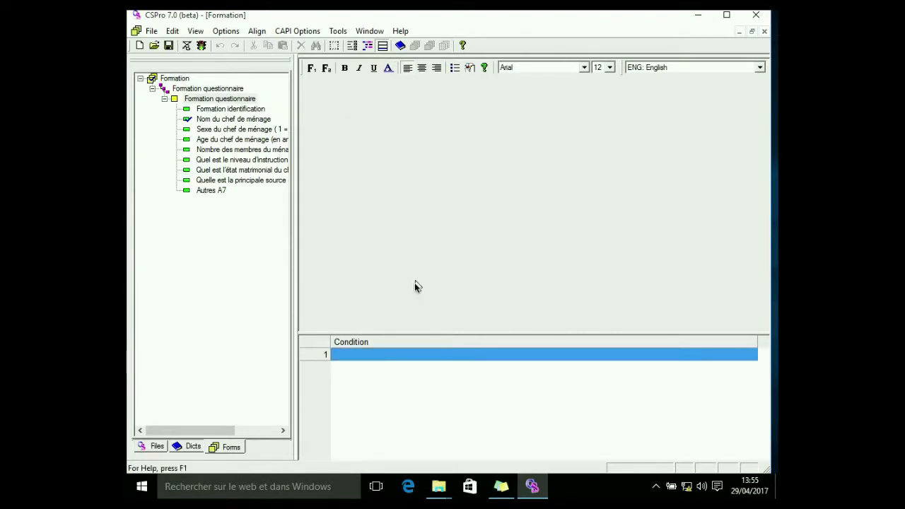
{"action": "left_click", "coordinate": [367, 45]}
{"action": "left_click", "coordinate": [382, 45]}
{"action": "left_click", "coordinate": [210, 113]}
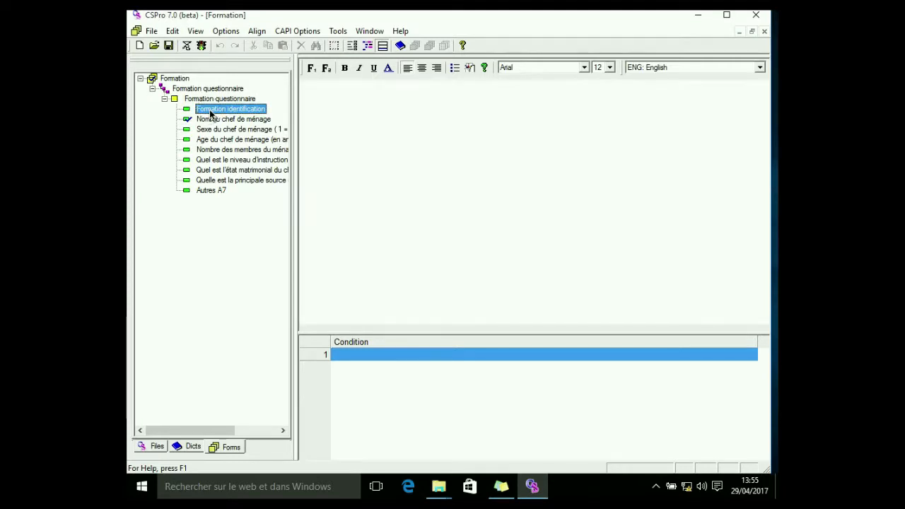
{"action": "left_click", "coordinate": [313, 100]}
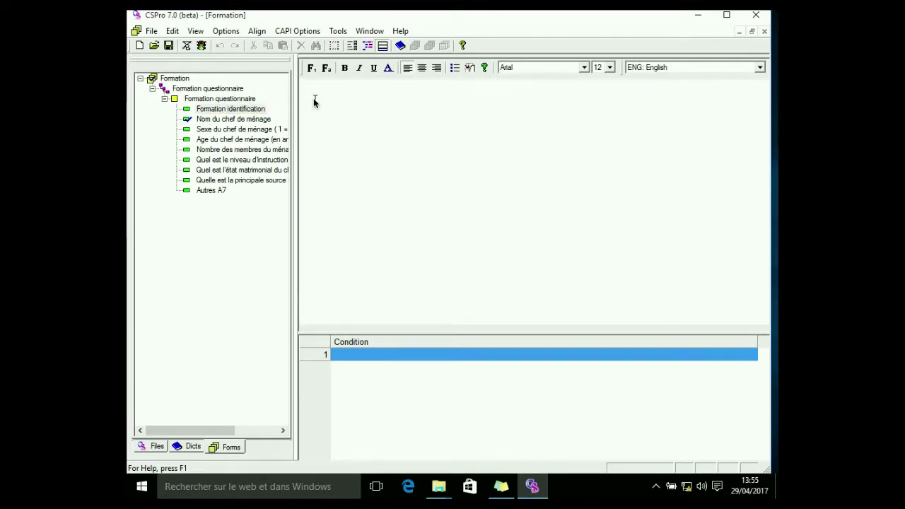
Type the question text 'ajouter le numero questionnaire' for that field, keeping English as the language
{"action": "type", "text": "ajouter le numero au"}
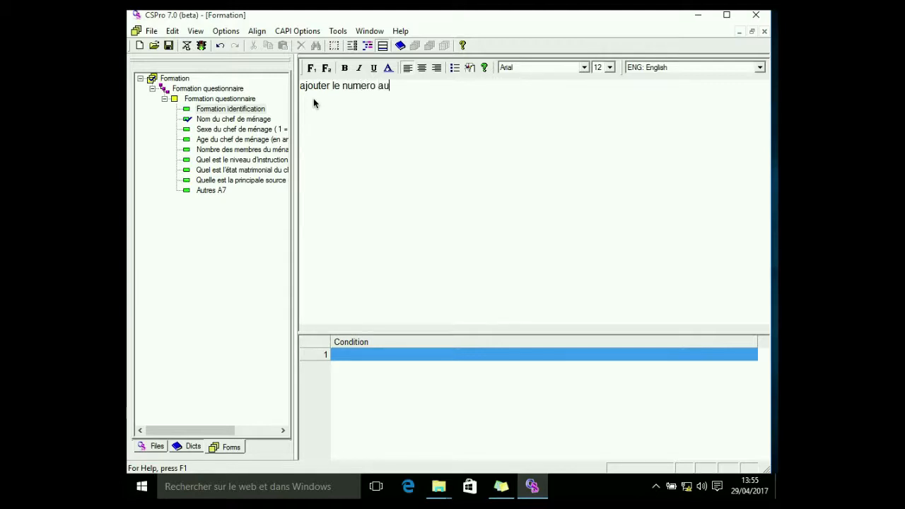
{"action": "key", "text": "BackSpace"}
{"action": "key", "text": "BackSpace"}
{"action": "type", "text": "question"}
{"action": "left_click", "coordinate": [385, 94]}
{"action": "key", "text": "BackSpace"}
{"action": "type", "text": "q"}
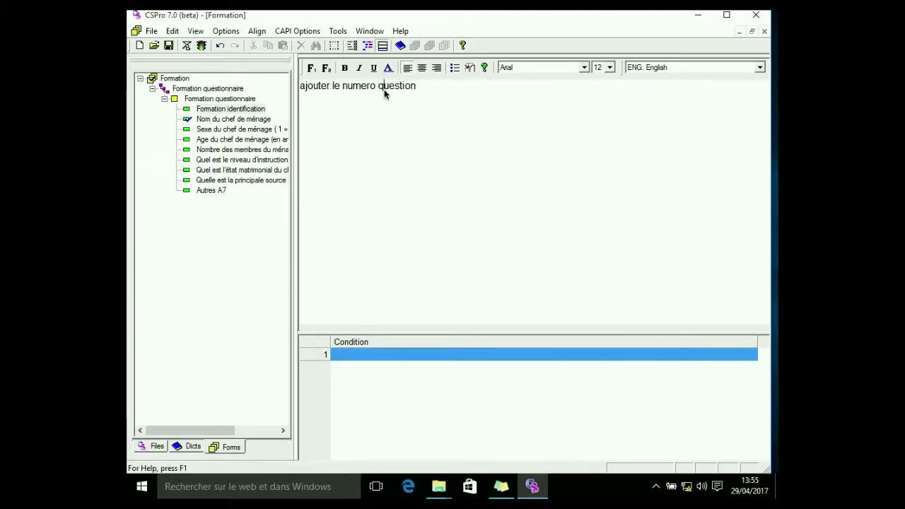
{"action": "left_click", "coordinate": [418, 88]}
{"action": "type", "text": "naire"}
{"action": "left_click", "coordinate": [760, 68]}
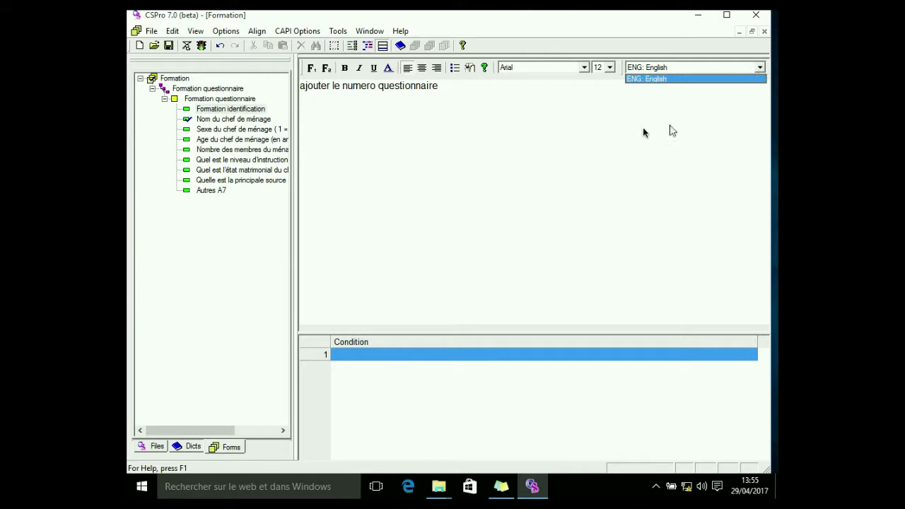
{"action": "left_click", "coordinate": [597, 126]}
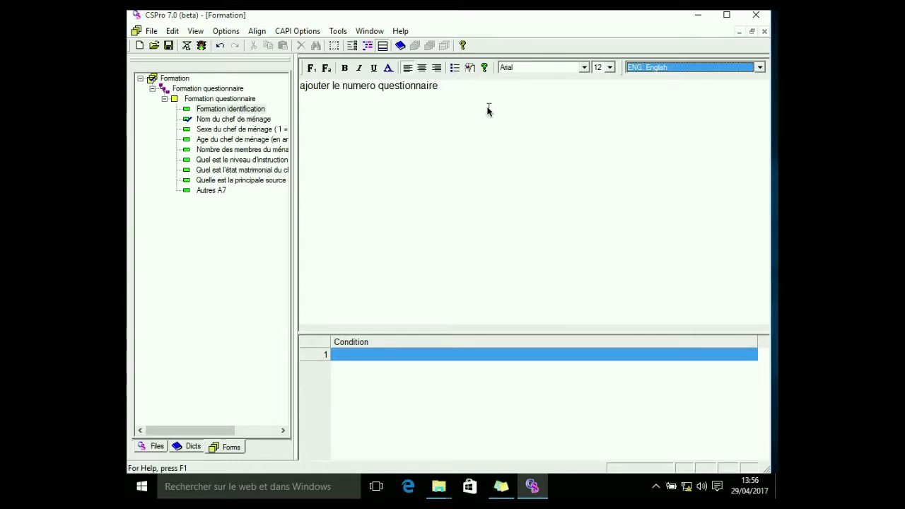
Capitalize the text to 'Ajouter le numero questionnaire' and save the application
{"action": "left_click", "coordinate": [303, 85]}
{"action": "type", "text": "\\A"}
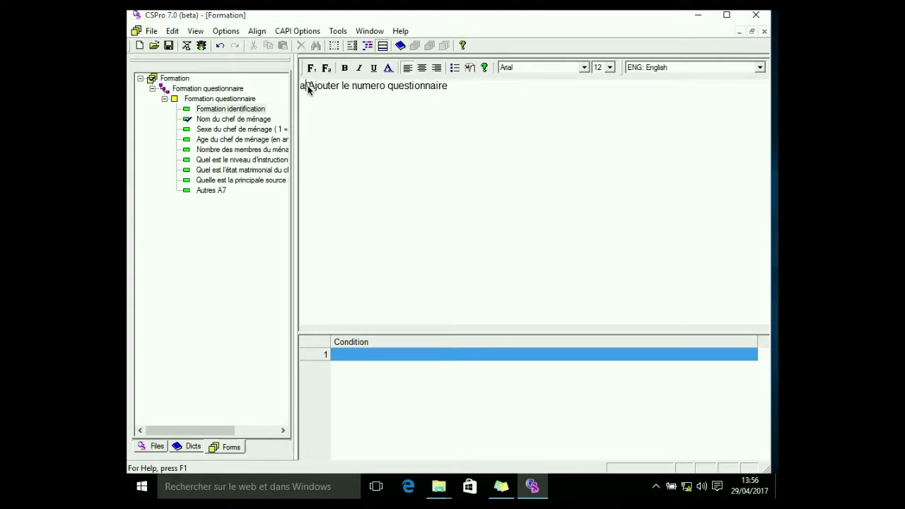
{"action": "key", "text": "BackSpace"}
{"action": "key", "text": "Delete"}
{"action": "left_click", "coordinate": [168, 46]}
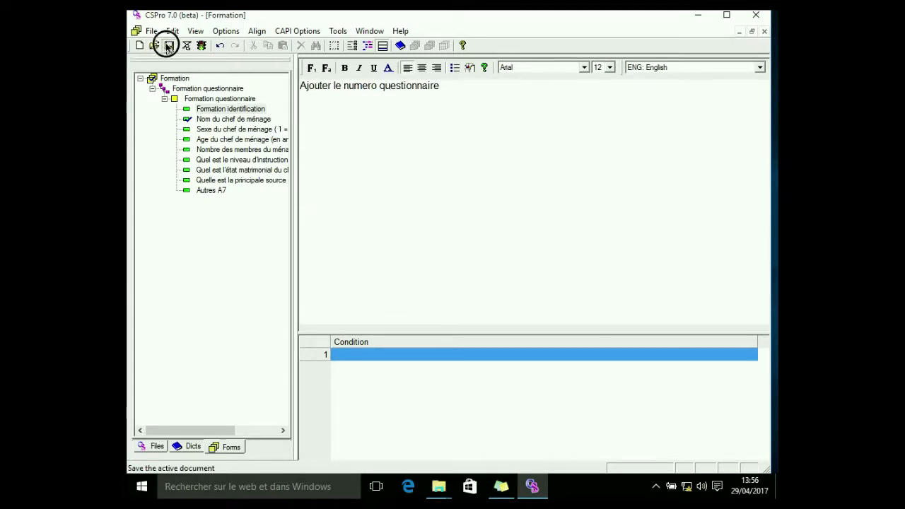
{"action": "left_click", "coordinate": [169, 46]}
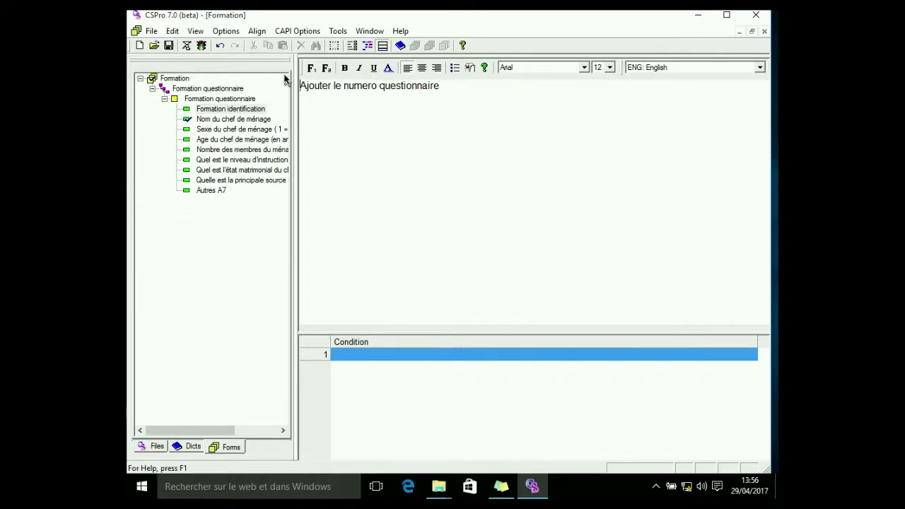
Switch between the form, logic and CAPI question views to check the Formation identification question text
{"action": "left_click", "coordinate": [352, 46]}
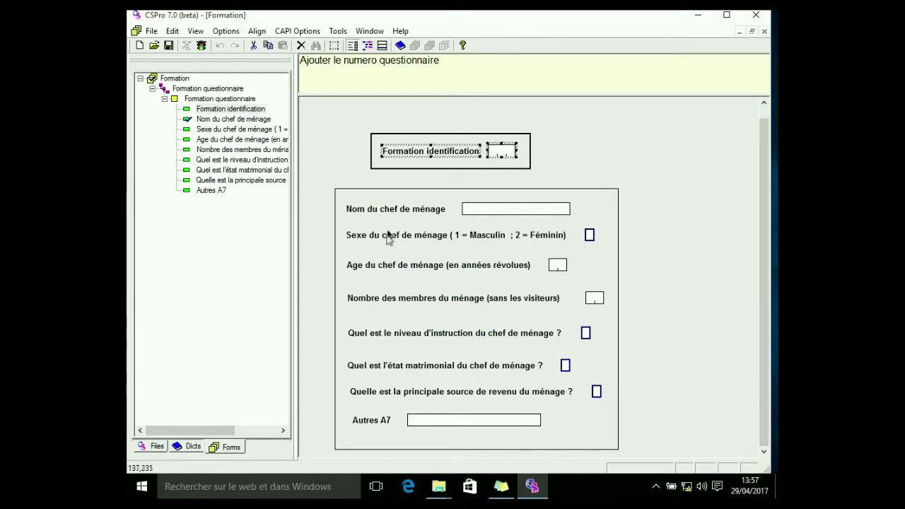
{"action": "left_click", "coordinate": [367, 47]}
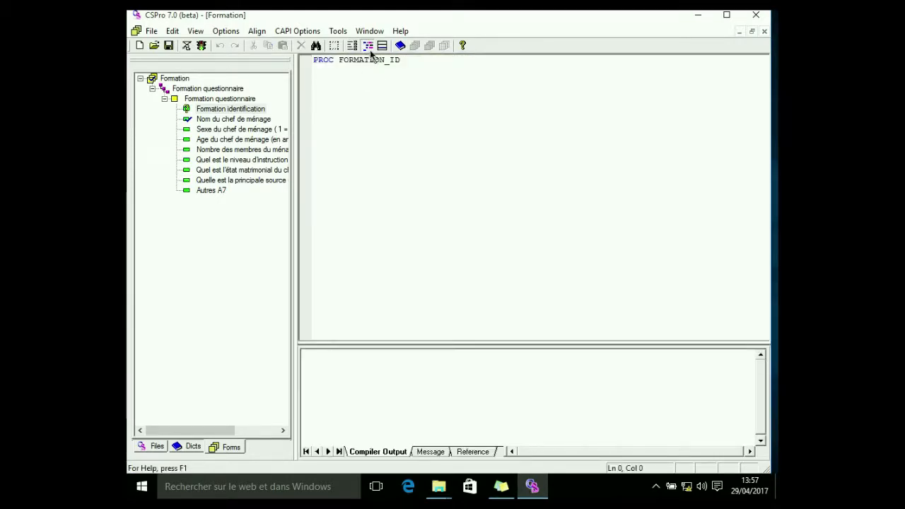
{"action": "left_click", "coordinate": [382, 45]}
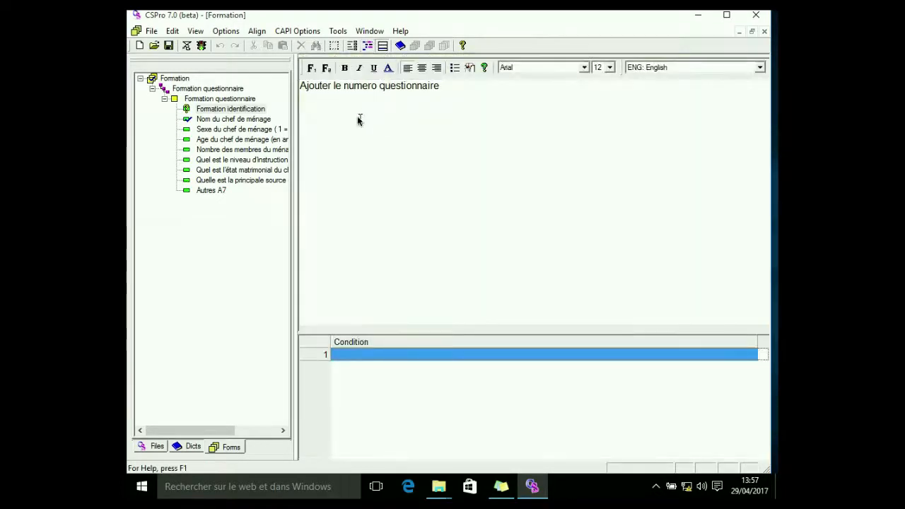
{"action": "left_click", "coordinate": [351, 46]}
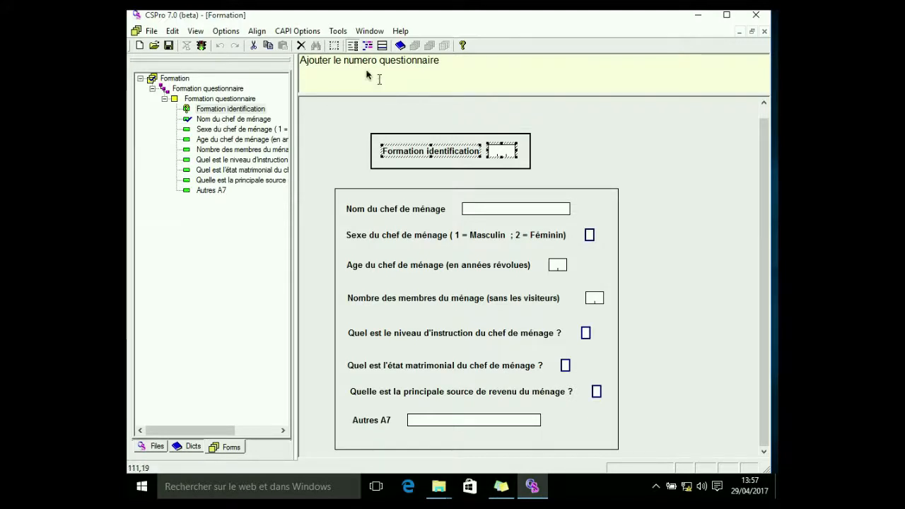
{"action": "left_click", "coordinate": [301, 60]}
{"action": "left_click", "coordinate": [417, 60]}
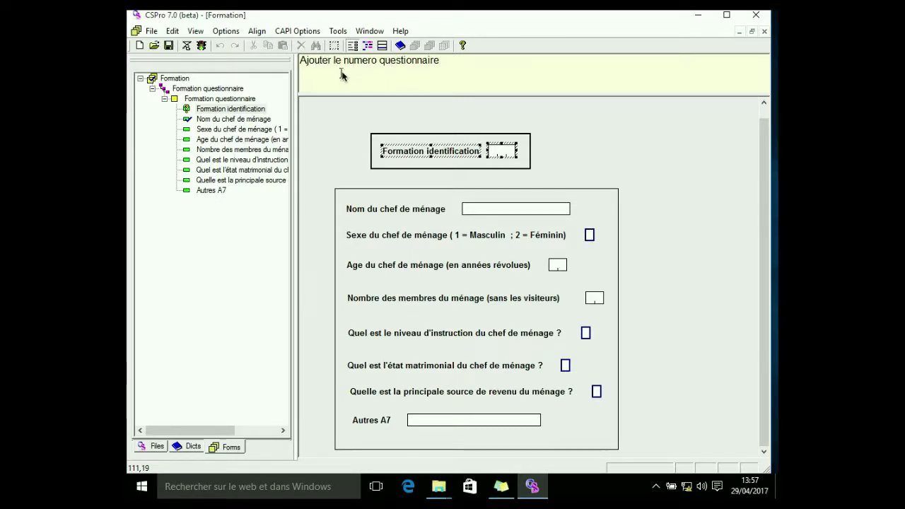
{"action": "left_click", "coordinate": [383, 47]}
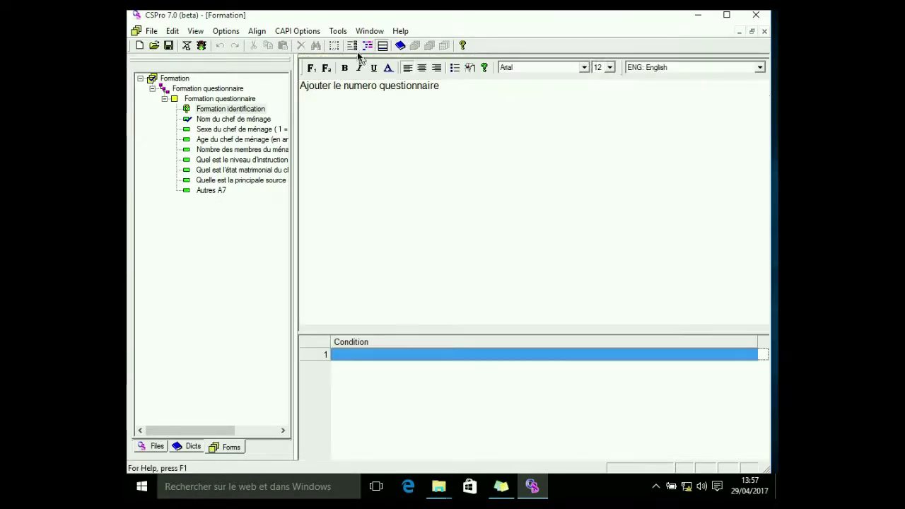
{"action": "left_click", "coordinate": [352, 47]}
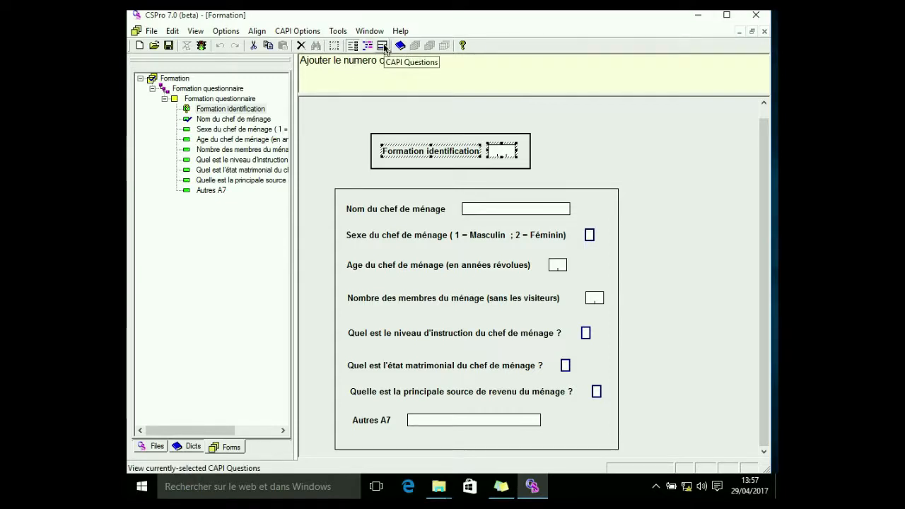
Select the 'Nom du chef de ménage' label on the form and open its text properties
{"action": "left_click", "coordinate": [231, 120]}
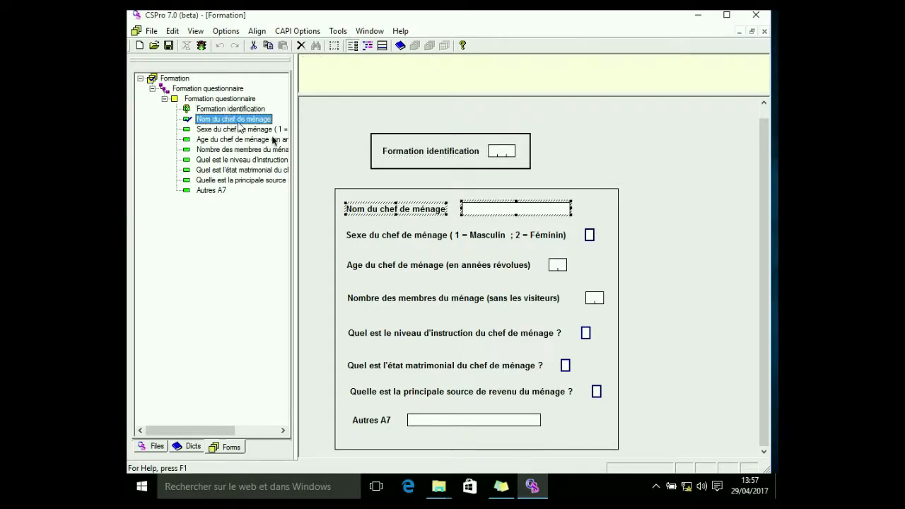
{"action": "left_click", "coordinate": [379, 210]}
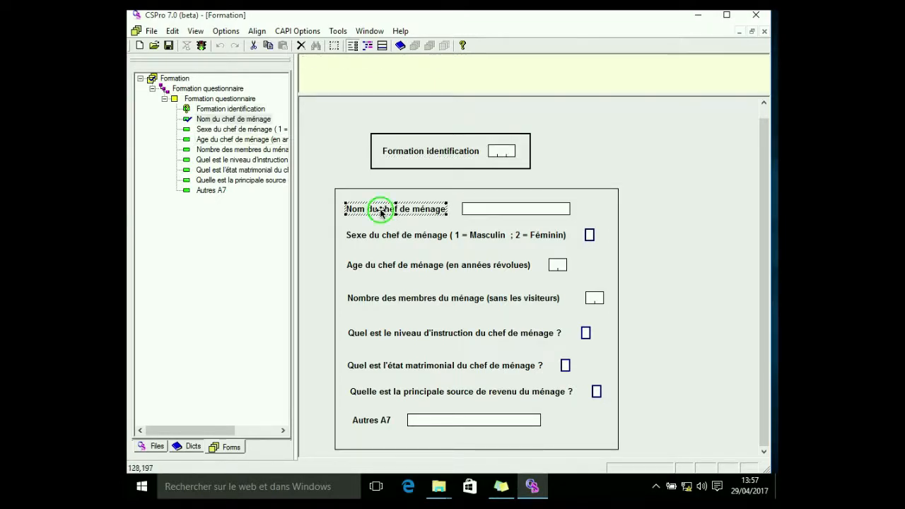
{"action": "right_click", "coordinate": [380, 212]}
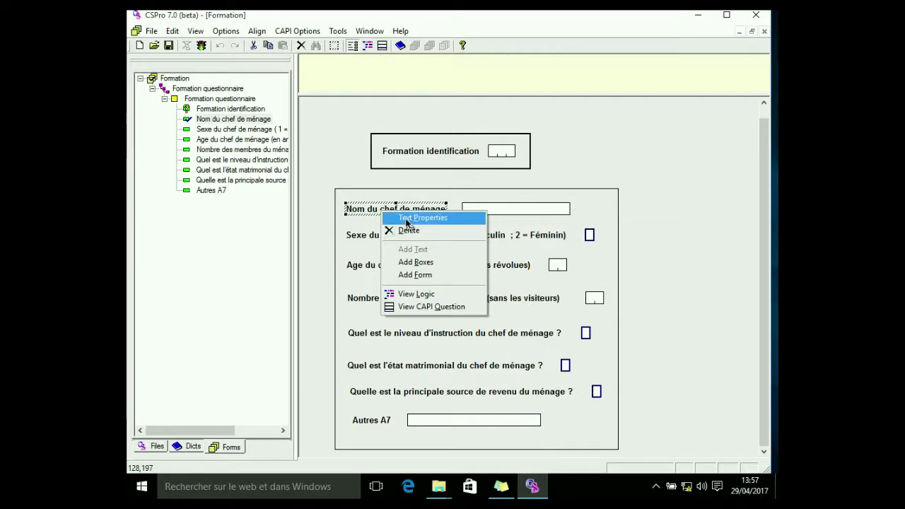
{"action": "left_click", "coordinate": [406, 219]}
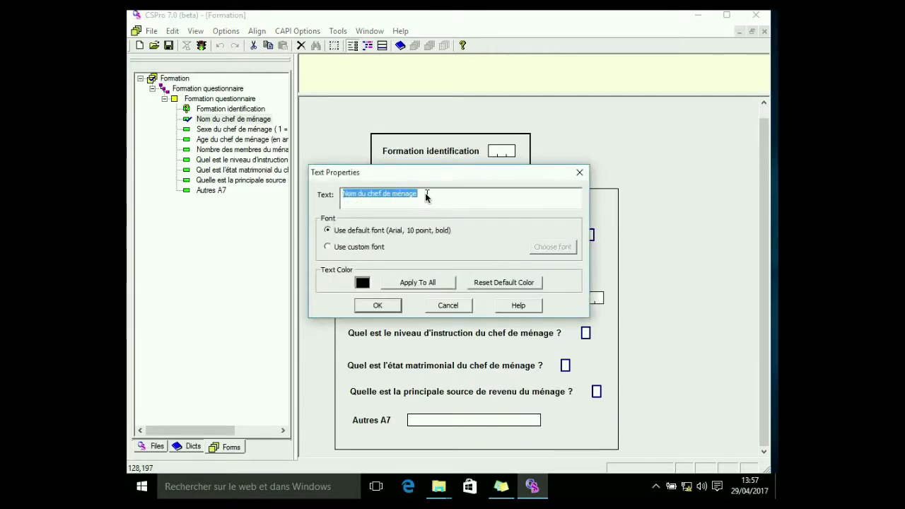
{"action": "key", "text": "super+c"}
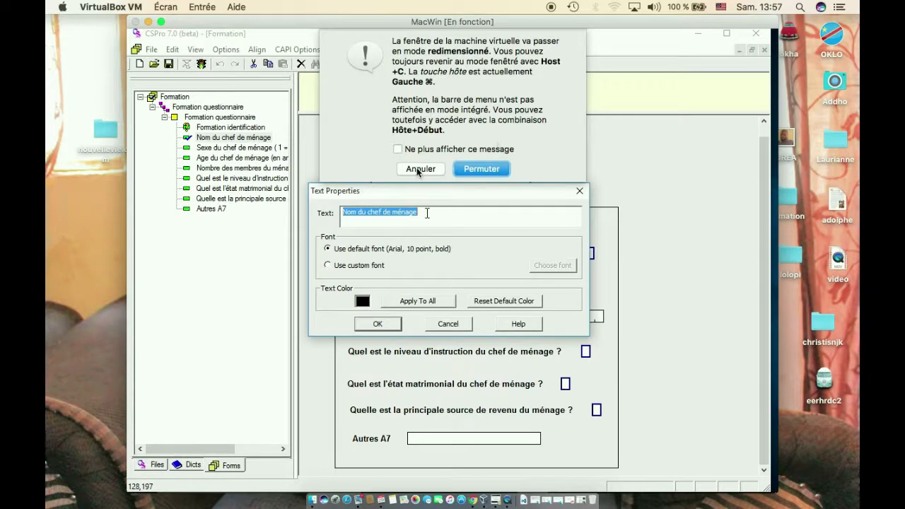
{"action": "left_click", "coordinate": [486, 169]}
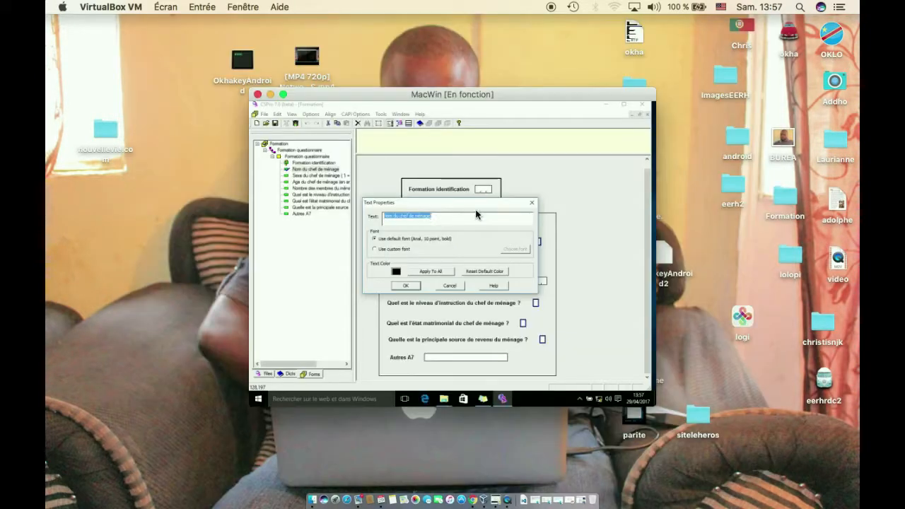
{"action": "left_click", "coordinate": [283, 94]}
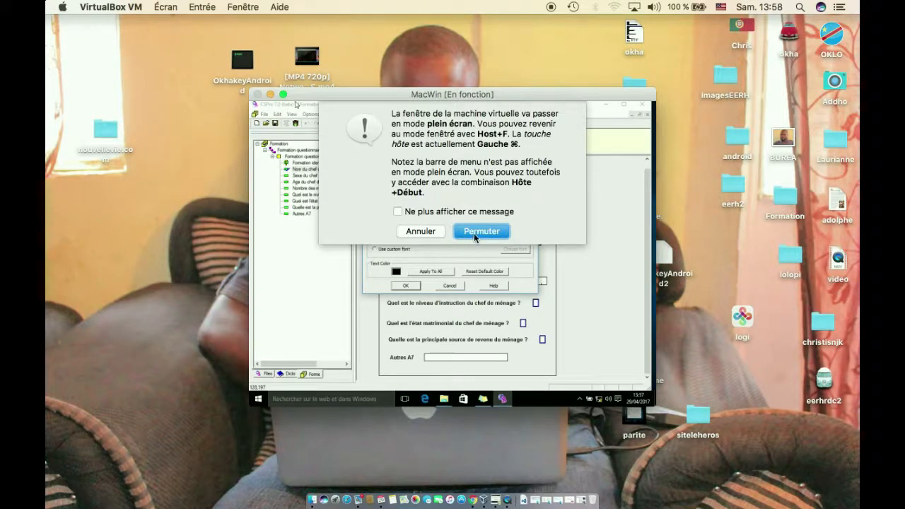
{"action": "left_click", "coordinate": [475, 234]}
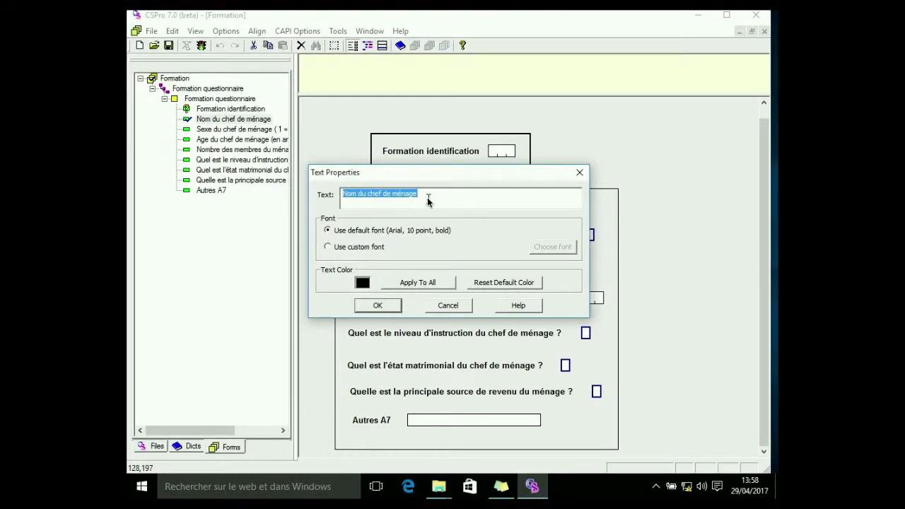
Copy the label text 'Nom du chef de ménage' and close the text properties dialog
{"action": "left_click_drag", "start_coordinate": [427, 197], "coordinate": [341, 195]}
{"action": "right_click", "coordinate": [379, 196]}
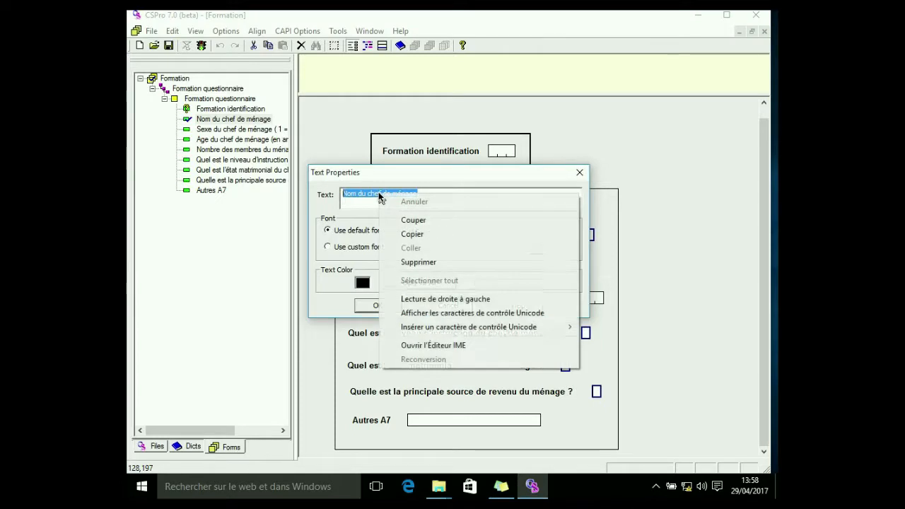
{"action": "left_click", "coordinate": [413, 234]}
{"action": "left_click", "coordinate": [580, 174]}
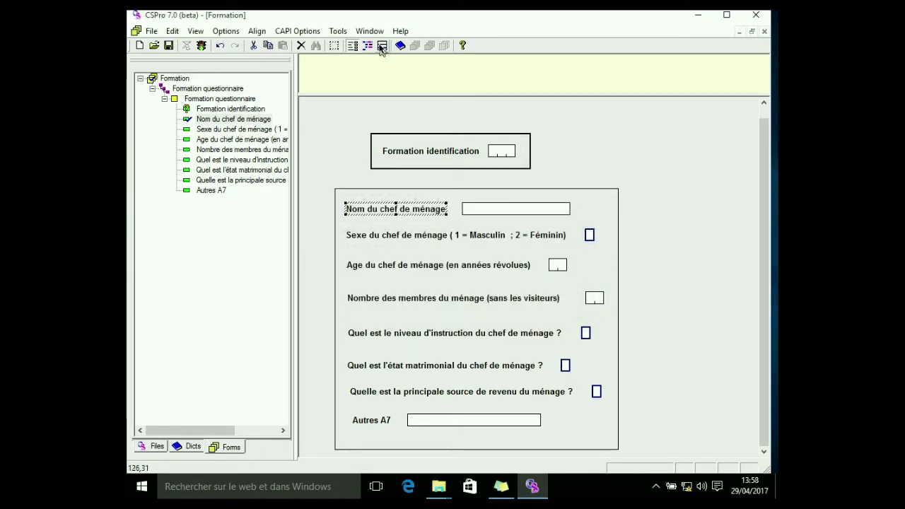
Paste the copied text as the CAPI question for the Nom du chef de ménage field and return to the form
{"action": "left_click", "coordinate": [382, 45]}
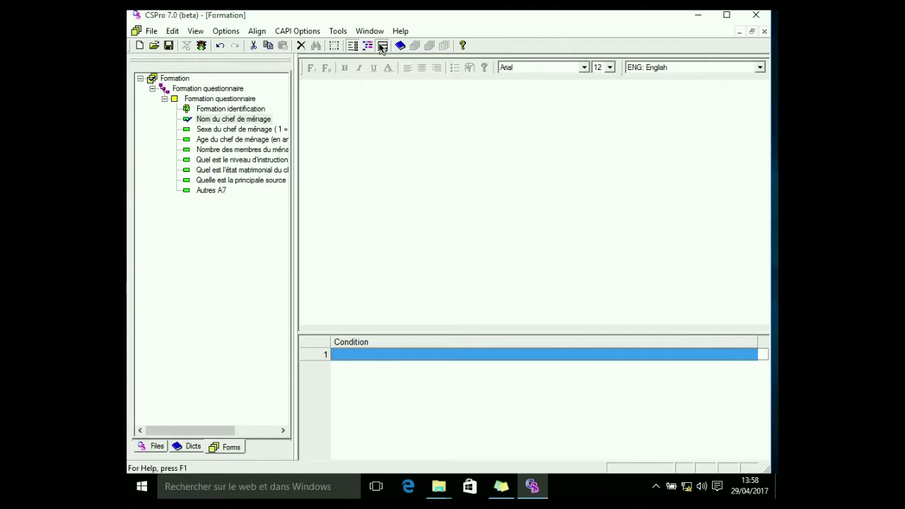
{"action": "right_click", "coordinate": [316, 97]}
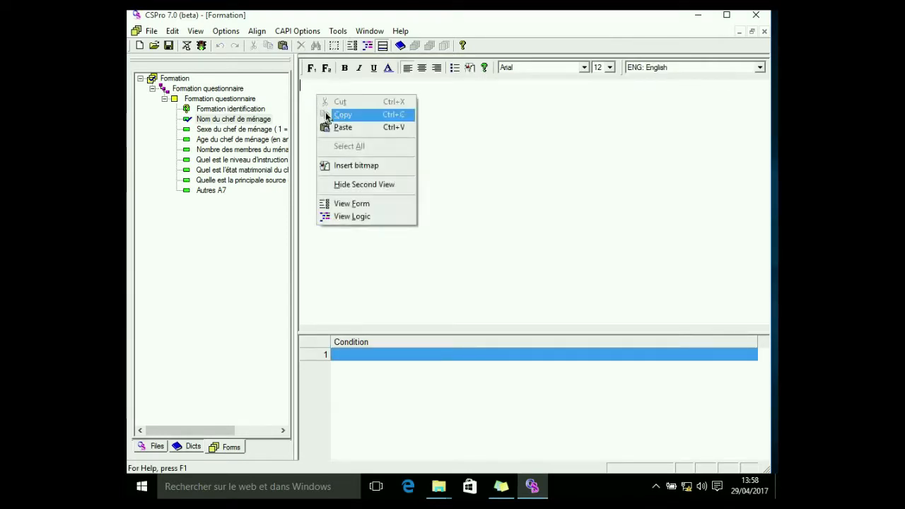
{"action": "left_click", "coordinate": [339, 127]}
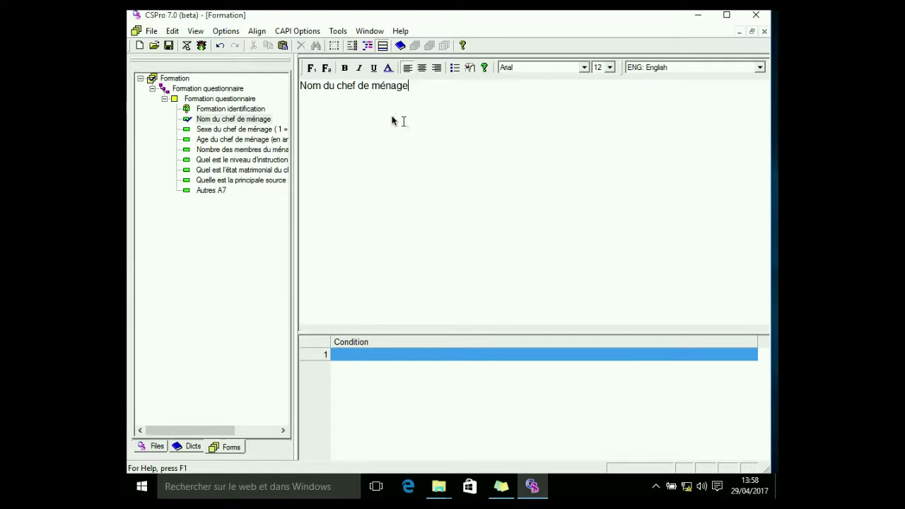
{"action": "left_click", "coordinate": [351, 46]}
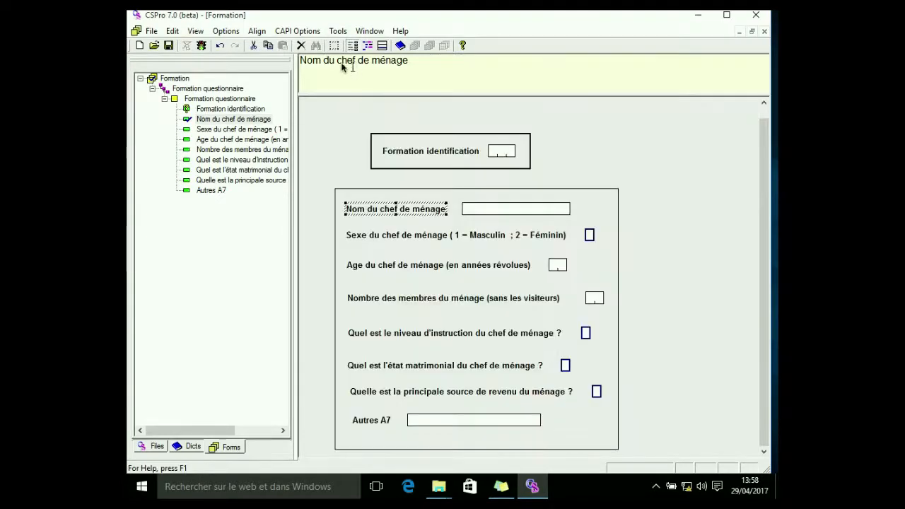
Copy the screen text of the 'Sexe du chef de ménage' field from its field properties and close the dialog
{"action": "left_click", "coordinate": [230, 129]}
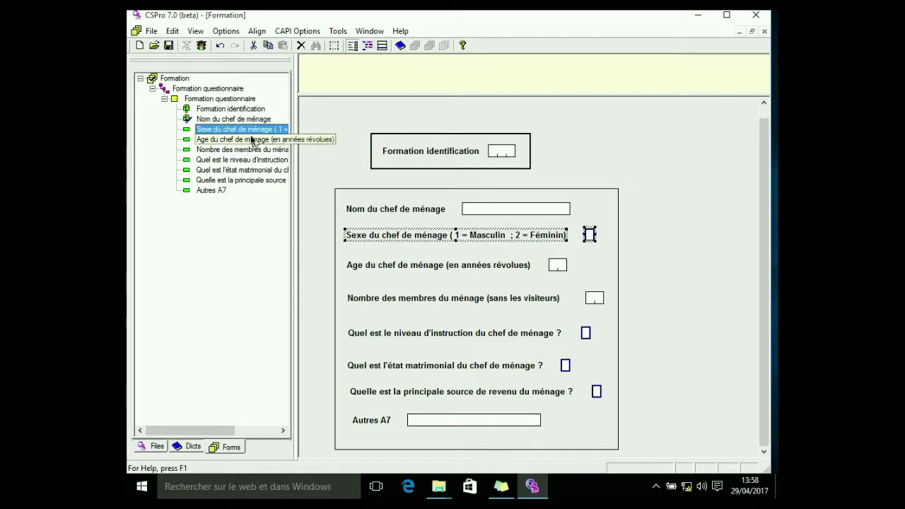
{"action": "right_click", "coordinate": [425, 234]}
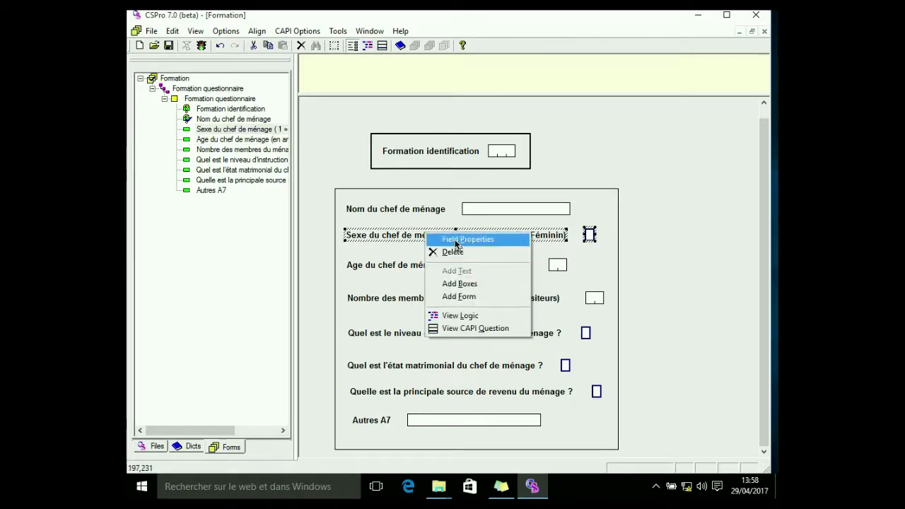
{"action": "left_click", "coordinate": [455, 240]}
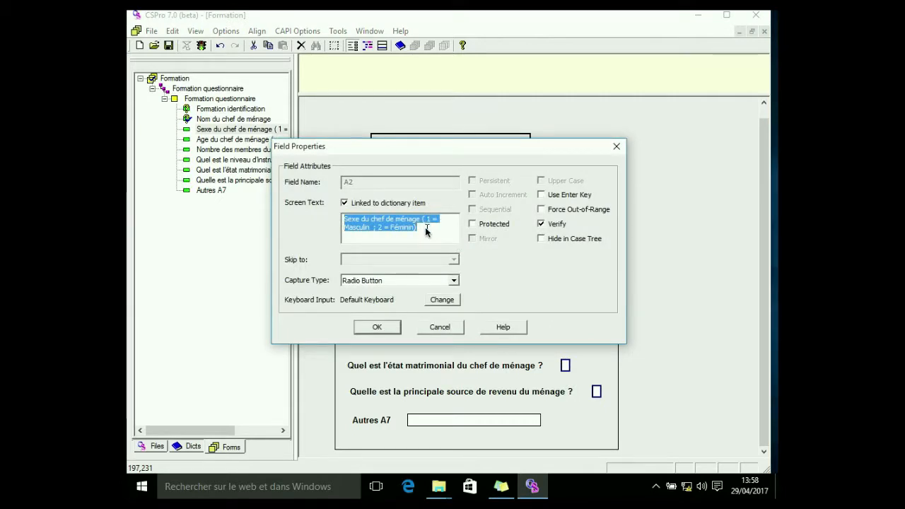
{"action": "right_click", "coordinate": [392, 226]}
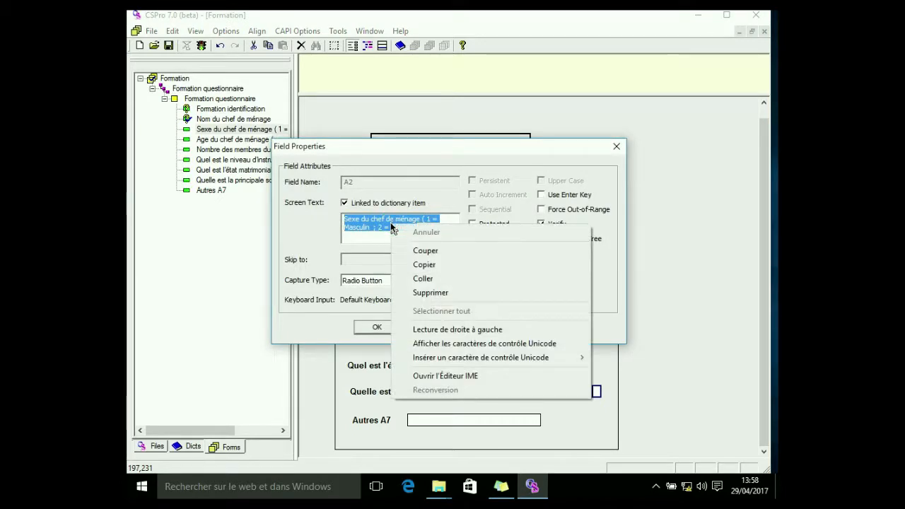
{"action": "left_click", "coordinate": [428, 267]}
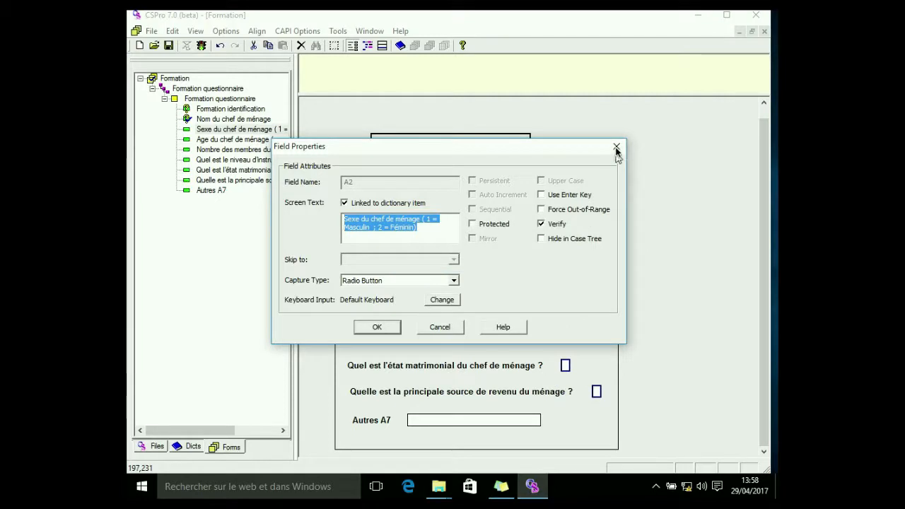
{"action": "left_click", "coordinate": [611, 147]}
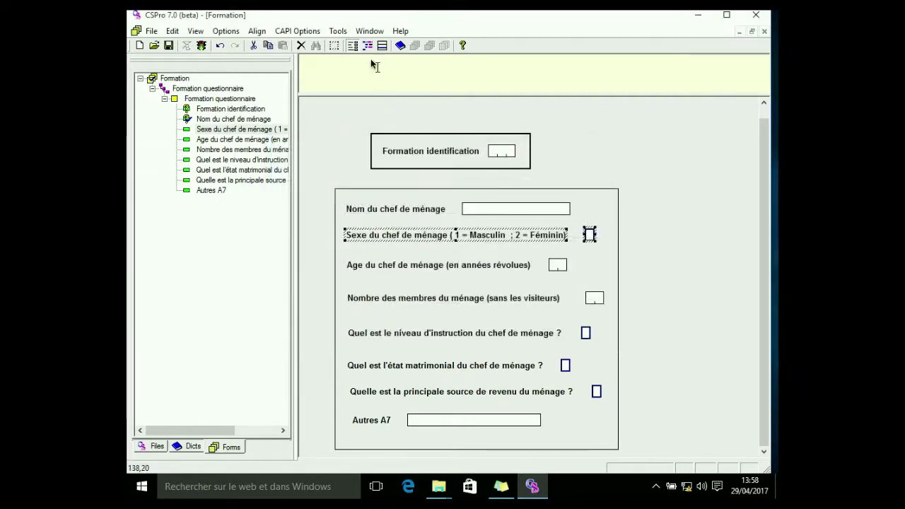
Paste the copied text as the CAPI question for the Sexe du chef de ménage field and return to the form
{"action": "left_click", "coordinate": [381, 46]}
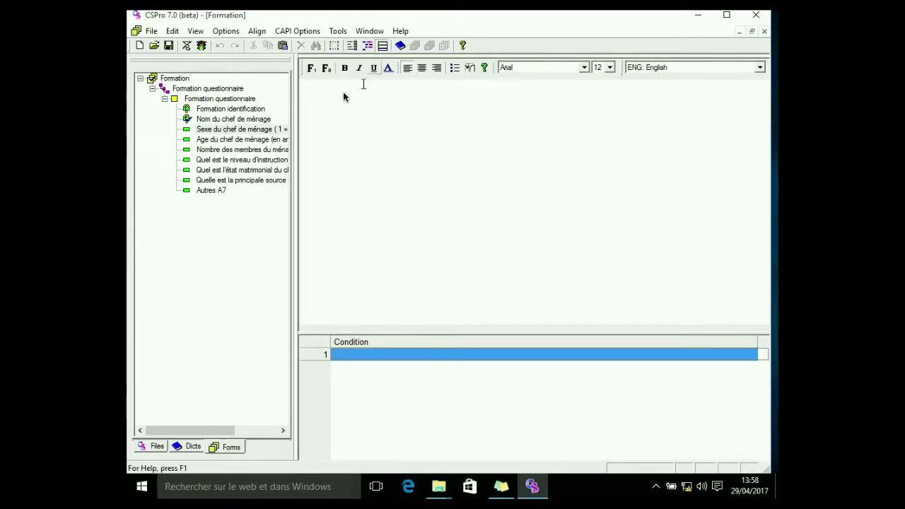
{"action": "right_click", "coordinate": [328, 97]}
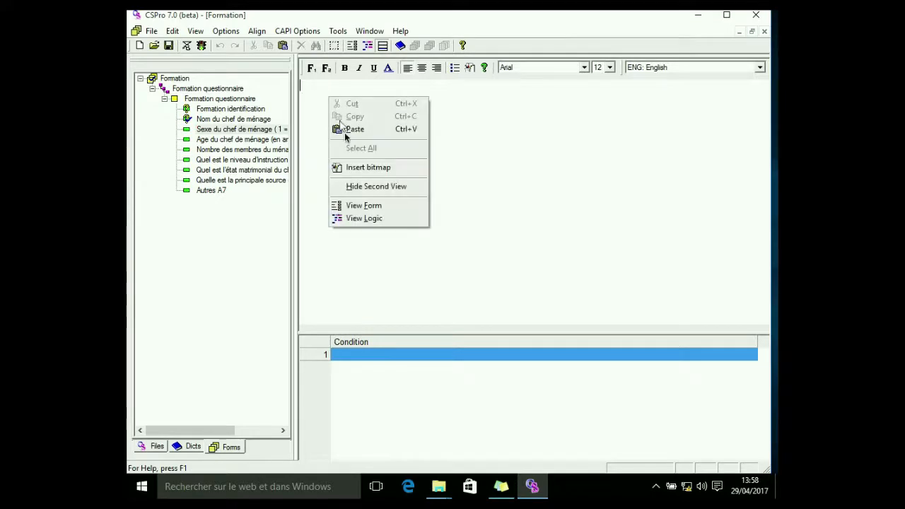
{"action": "left_click", "coordinate": [347, 128]}
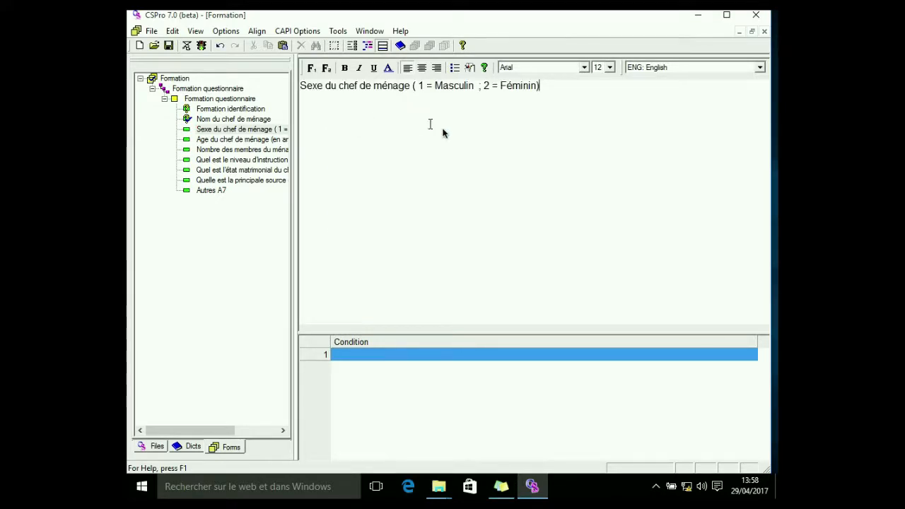
{"action": "left_click", "coordinate": [351, 45]}
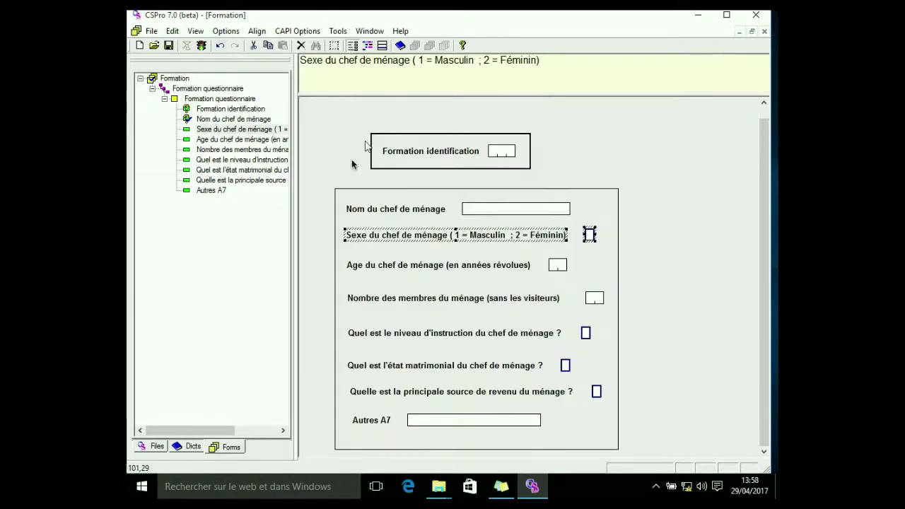
Copy the label text 'Age du chef de ménage (en années révolues)' from its text properties and close the dialog
{"action": "left_click", "coordinate": [213, 141]}
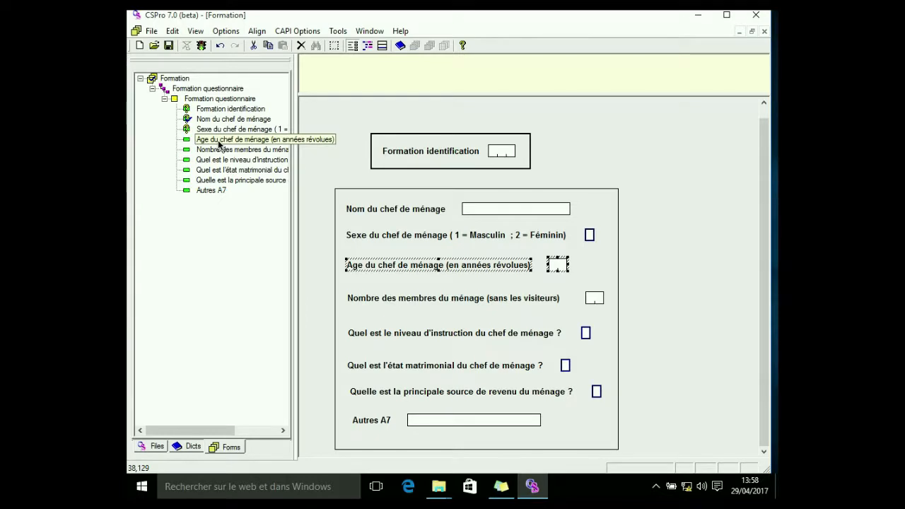
{"action": "left_click", "coordinate": [396, 267]}
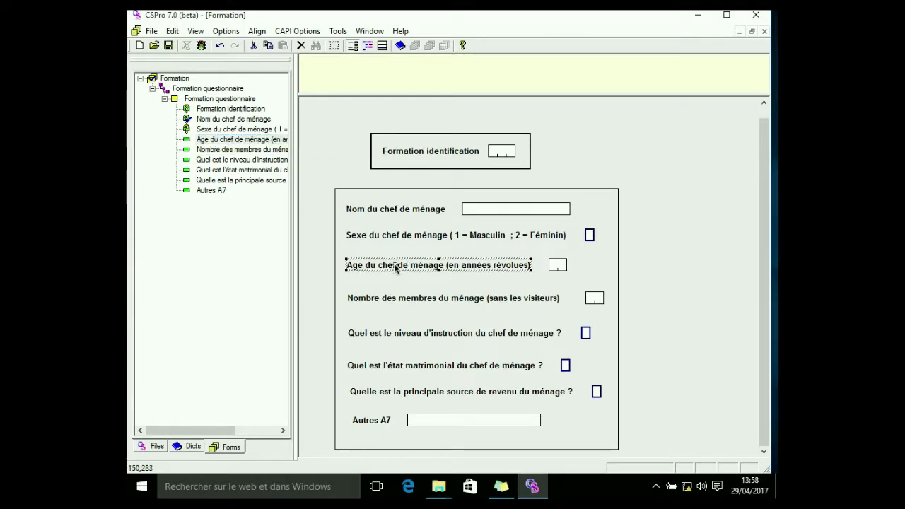
{"action": "right_click", "coordinate": [396, 267]}
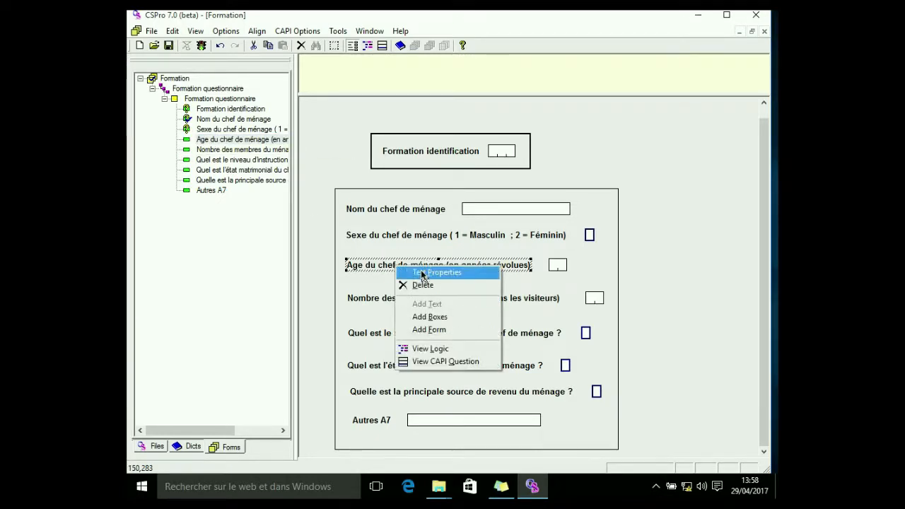
{"action": "left_click", "coordinate": [422, 273]}
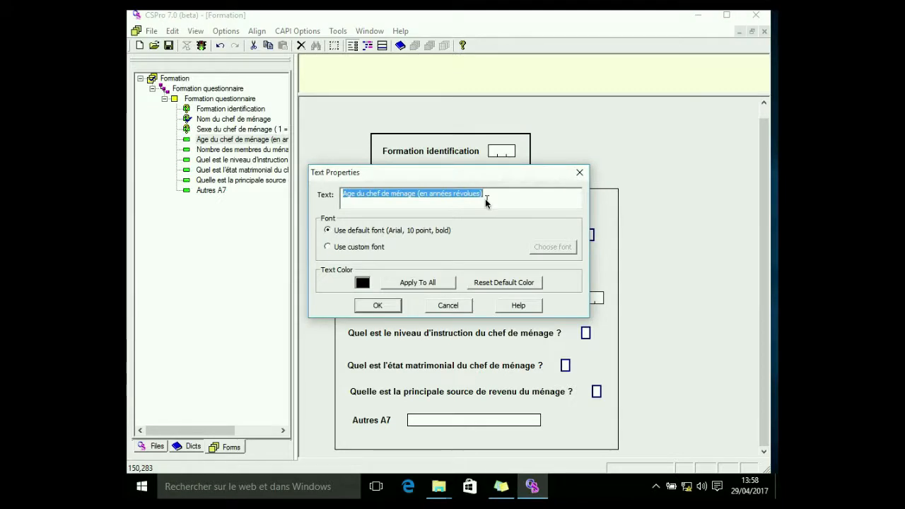
{"action": "right_click", "coordinate": [437, 197]}
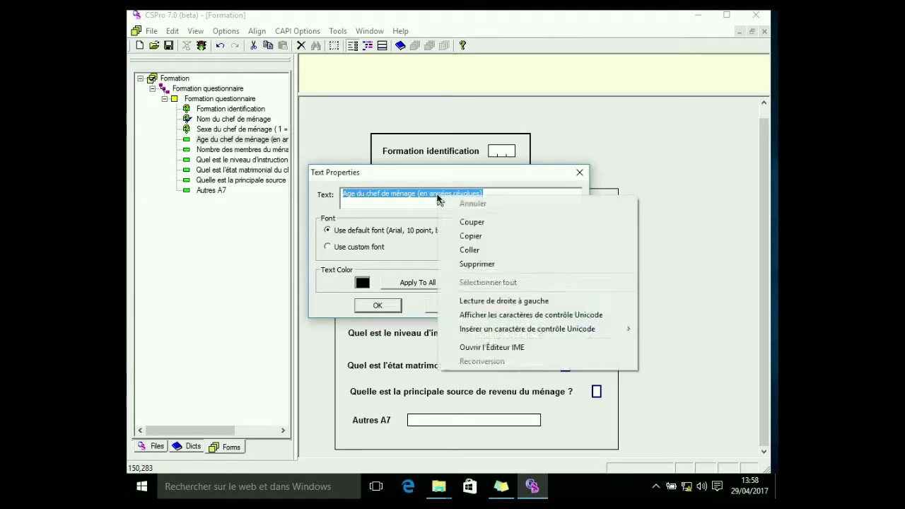
{"action": "left_click", "coordinate": [468, 235]}
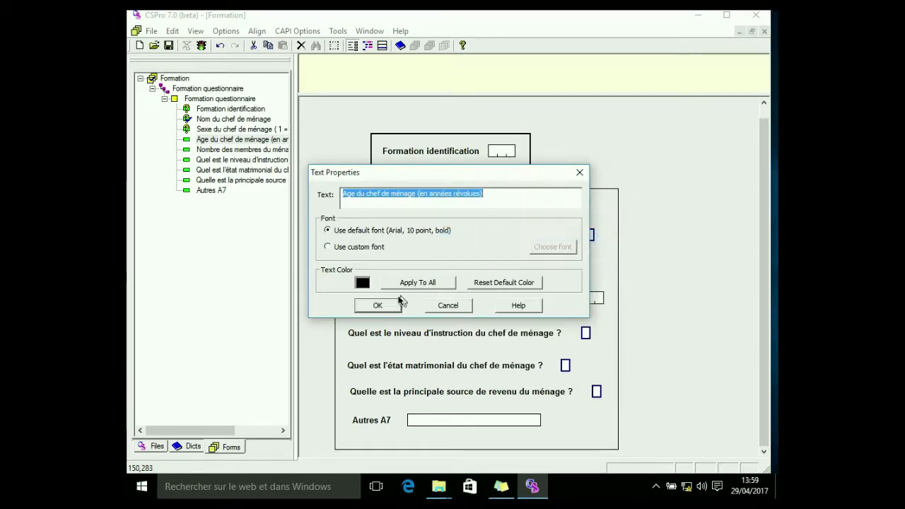
{"action": "left_click", "coordinate": [379, 306]}
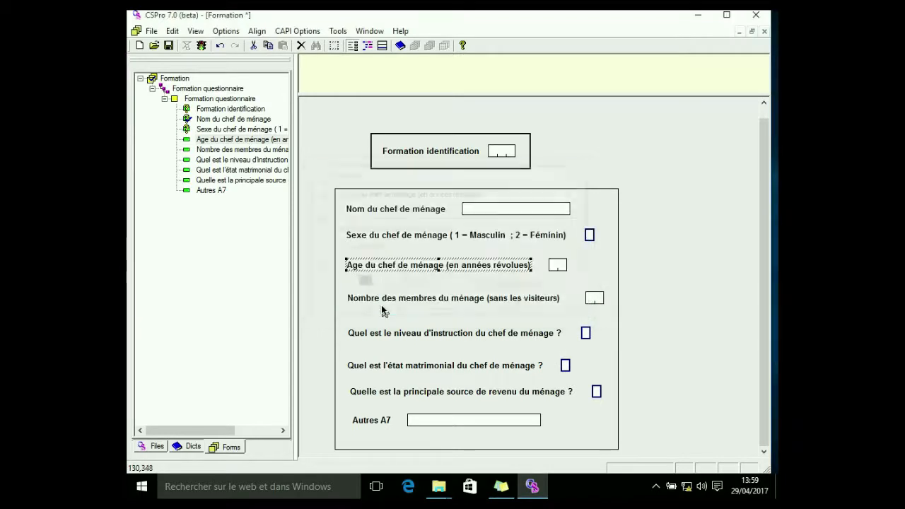
Paste the copied text as the CAPI question for the Age du chef de ménage field
{"action": "left_click", "coordinate": [381, 47]}
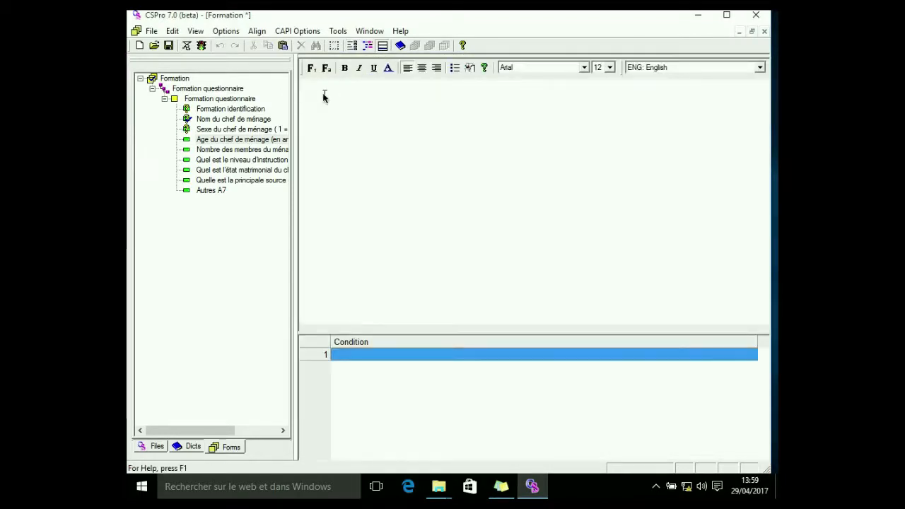
{"action": "right_click", "coordinate": [323, 97]}
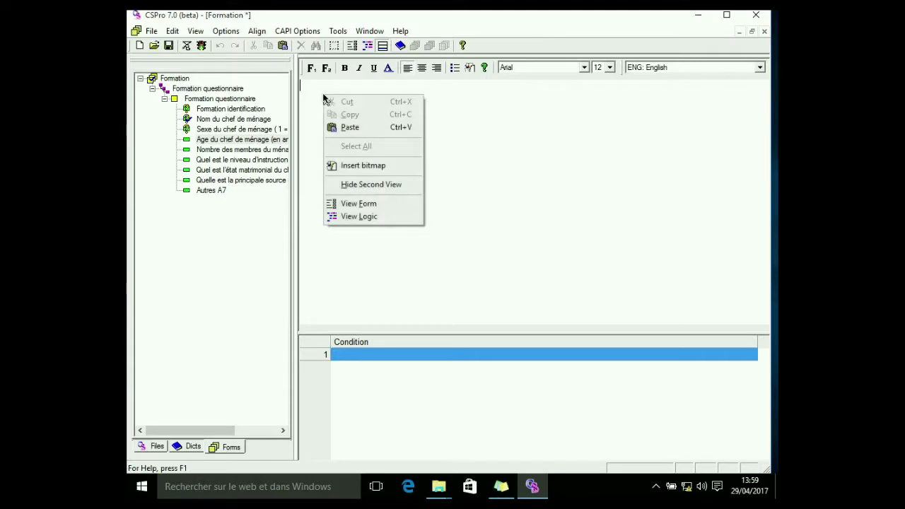
{"action": "left_click", "coordinate": [344, 129]}
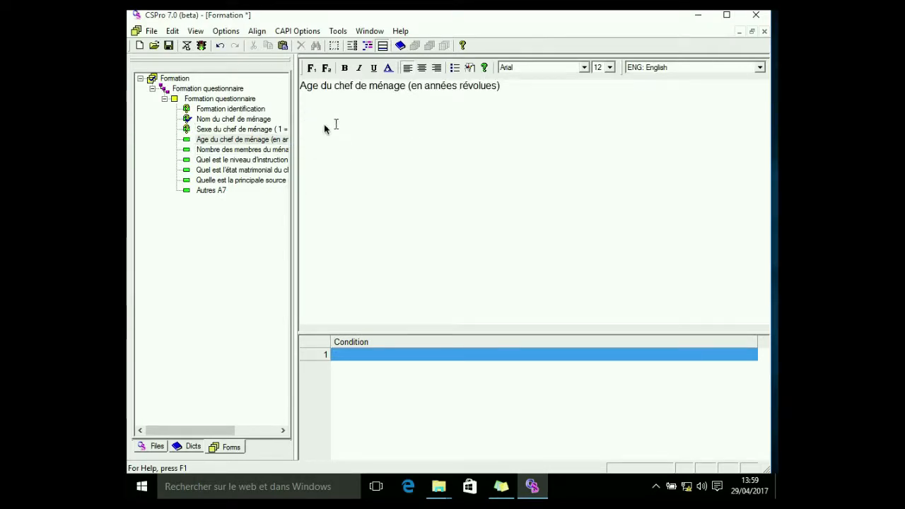
Copy the screen text of the 'Nombre des membres du ménage (sans les visiteurs)' field from its field properties
{"action": "left_click", "coordinate": [241, 149]}
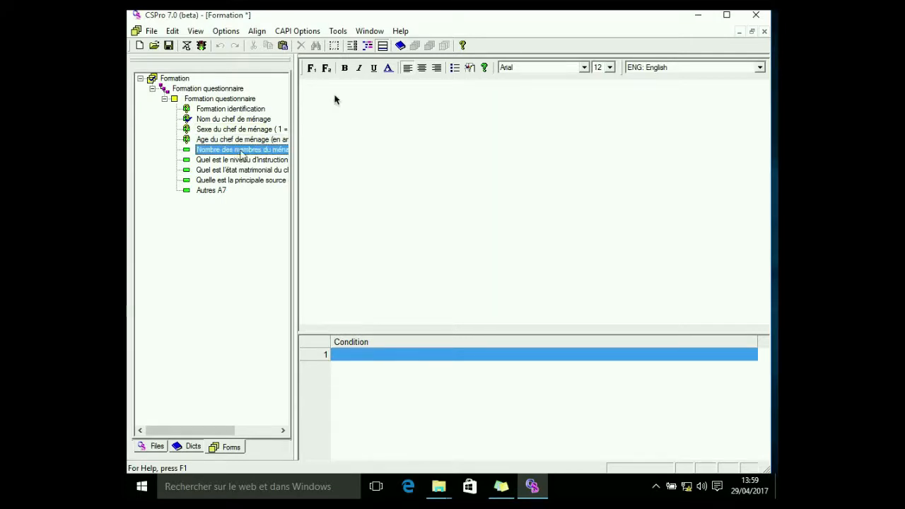
{"action": "left_click", "coordinate": [353, 45]}
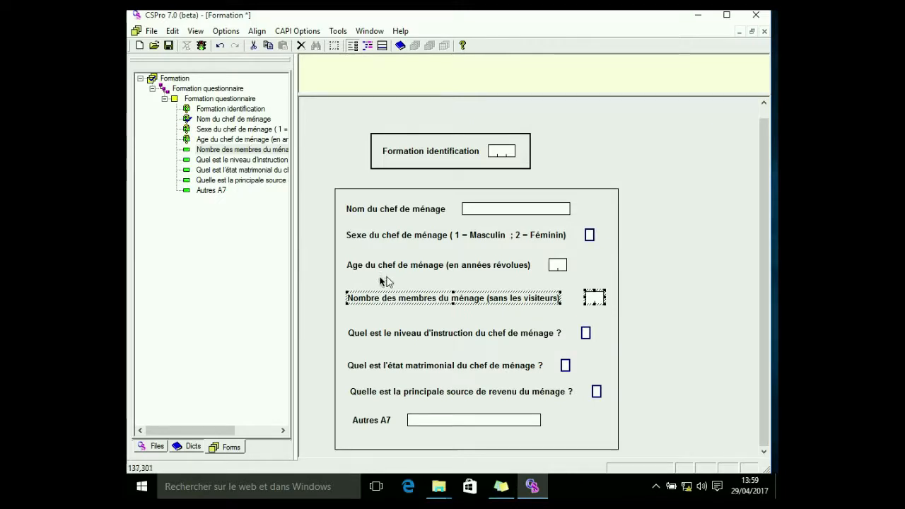
{"action": "right_click", "coordinate": [378, 299]}
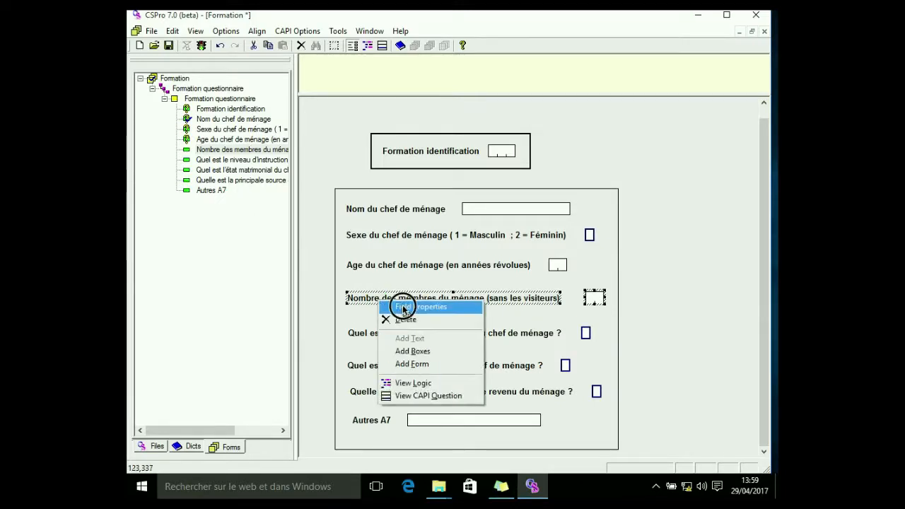
{"action": "left_click", "coordinate": [404, 309]}
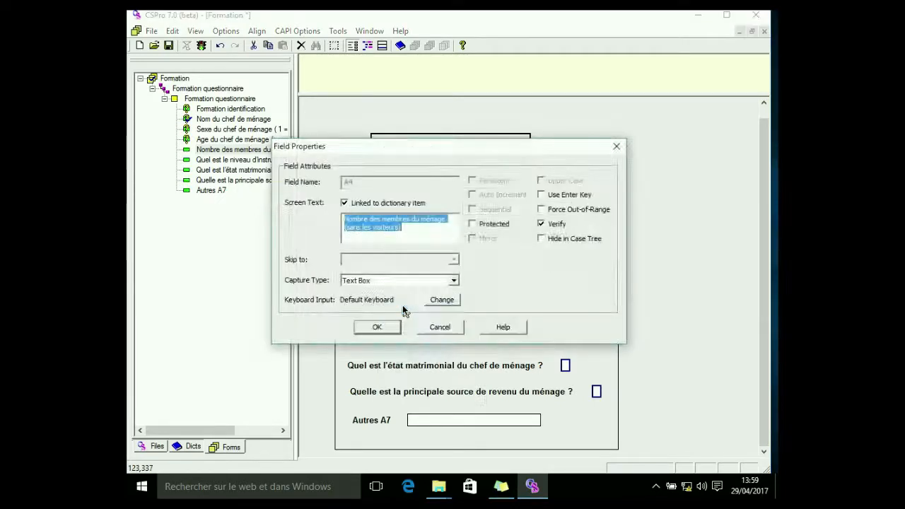
{"action": "right_click", "coordinate": [379, 228]}
{"action": "left_click", "coordinate": [414, 265]}
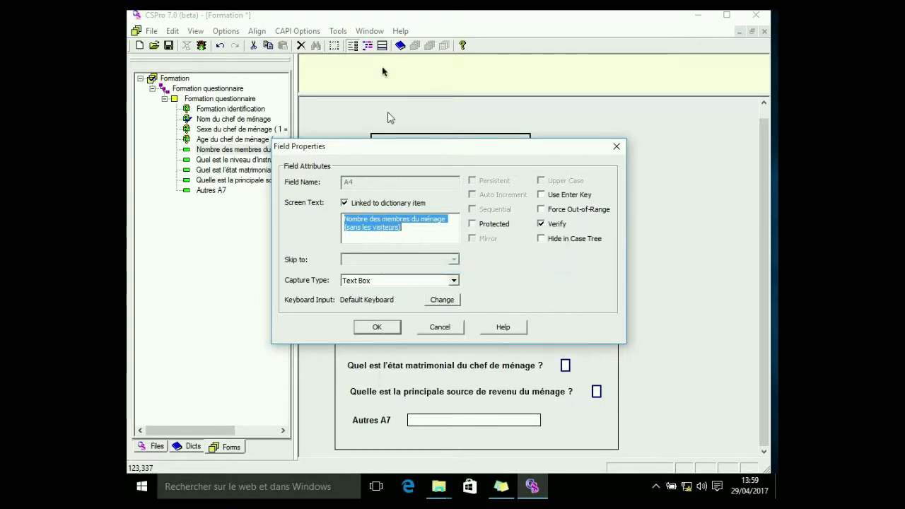
{"action": "left_click", "coordinate": [616, 146]}
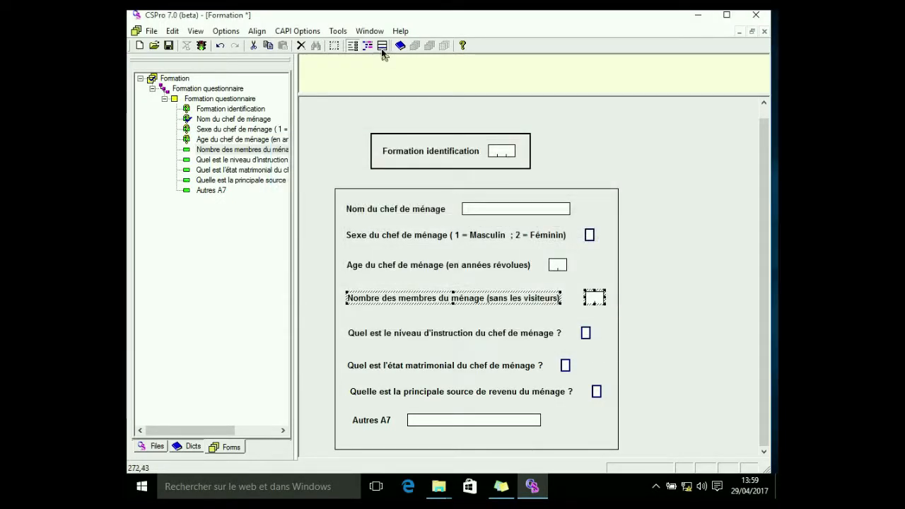
Paste the copied text as the CAPI question for the Nombre des membres du ménage field and return to the form
{"action": "left_click", "coordinate": [382, 47]}
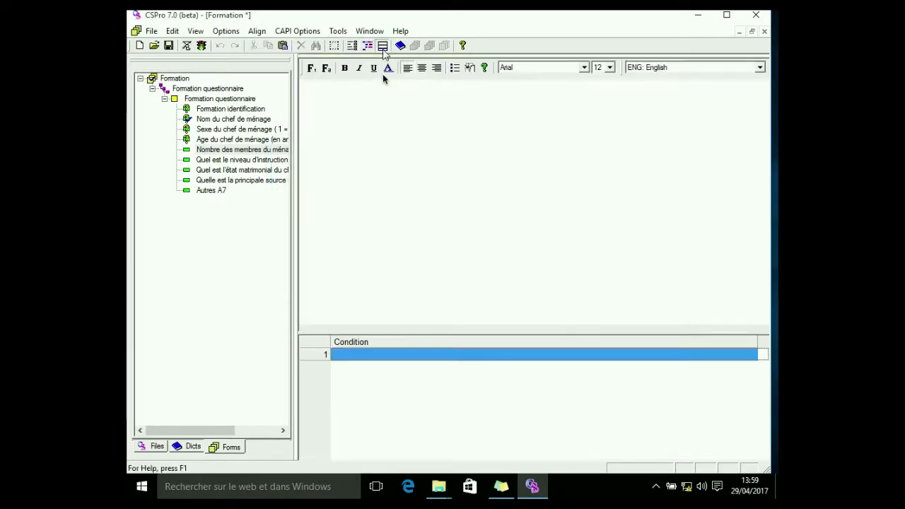
{"action": "right_click", "coordinate": [332, 95]}
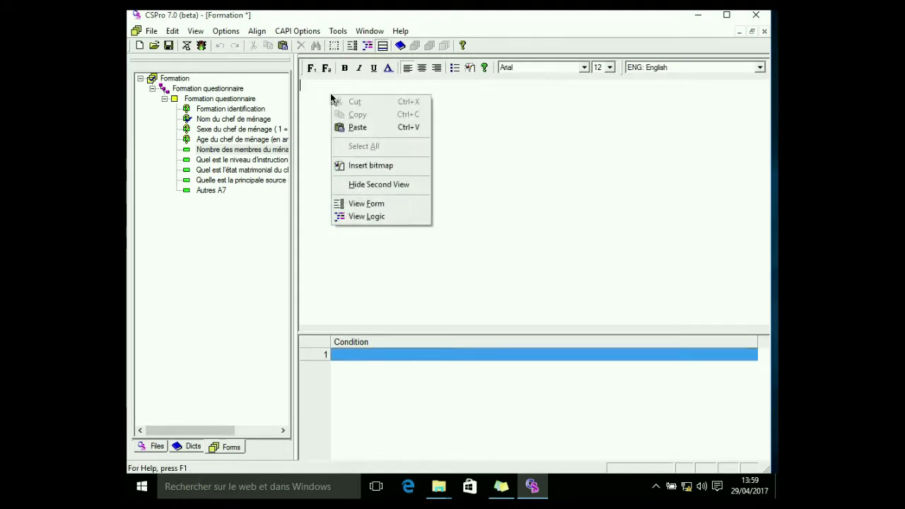
{"action": "left_click", "coordinate": [355, 127]}
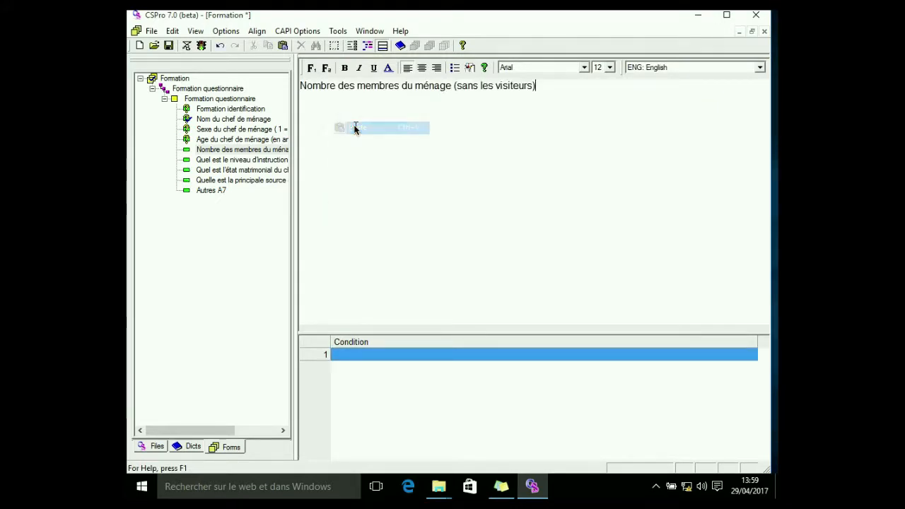
{"action": "left_click", "coordinate": [353, 46]}
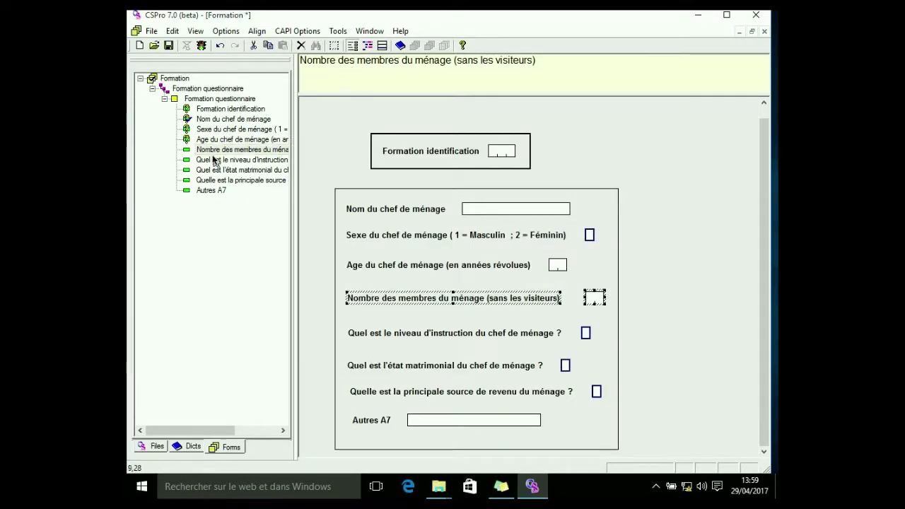
Copy the screen text of the 'Quel est le niveau d'instruction du chef de ménage ?' field from its field properties
{"action": "left_click", "coordinate": [208, 162]}
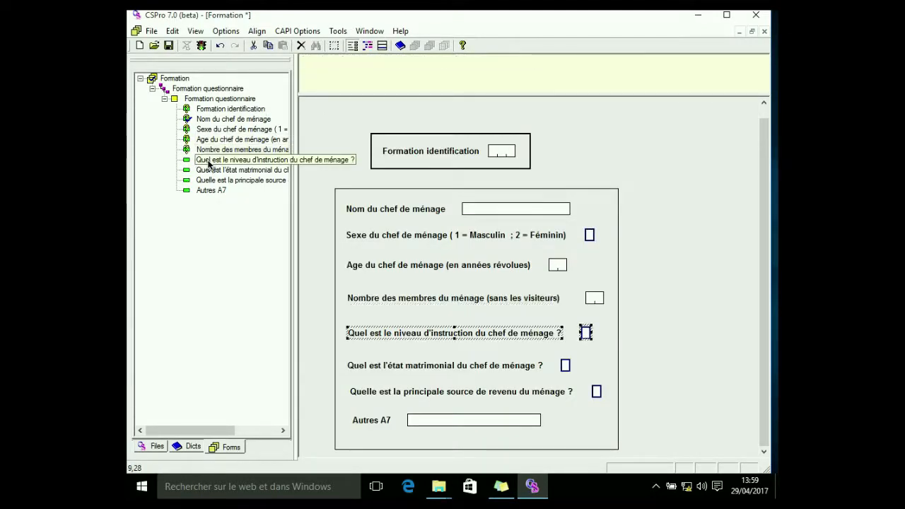
{"action": "right_click", "coordinate": [391, 337]}
{"action": "left_click", "coordinate": [413, 341]}
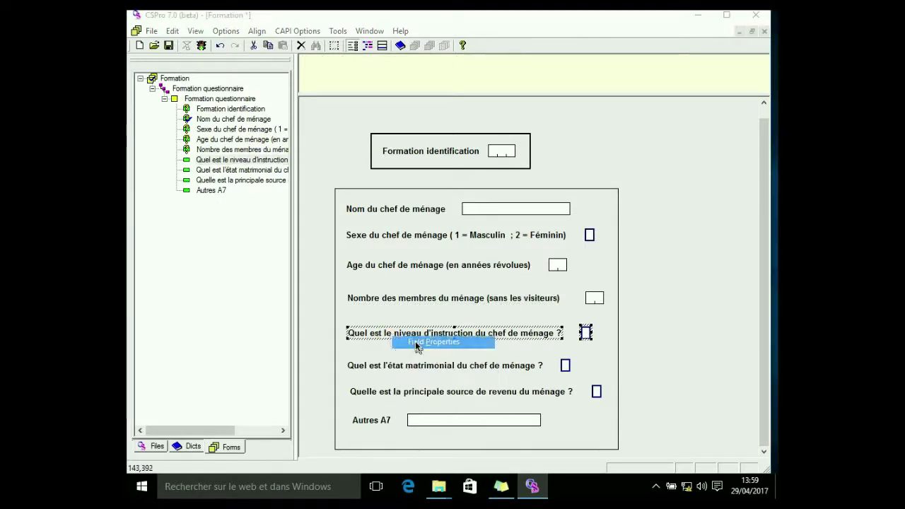
{"action": "right_click", "coordinate": [374, 227]}
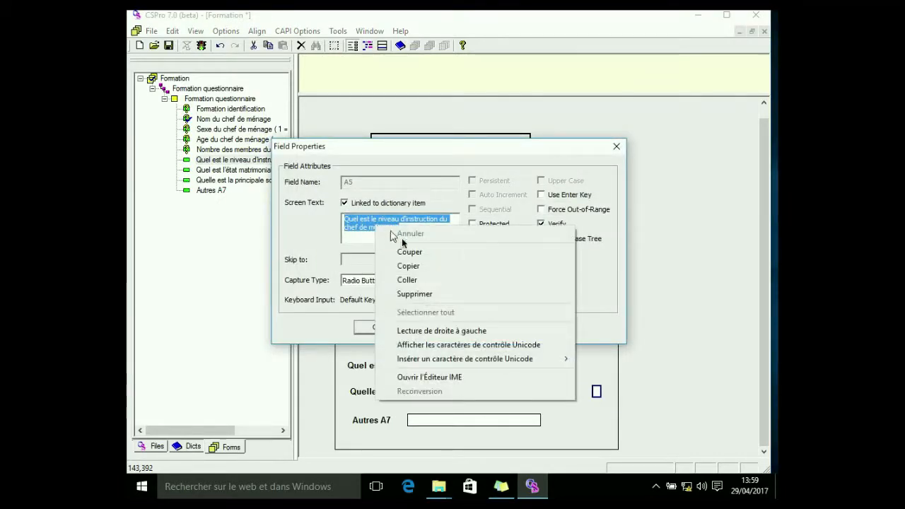
{"action": "left_click", "coordinate": [411, 267]}
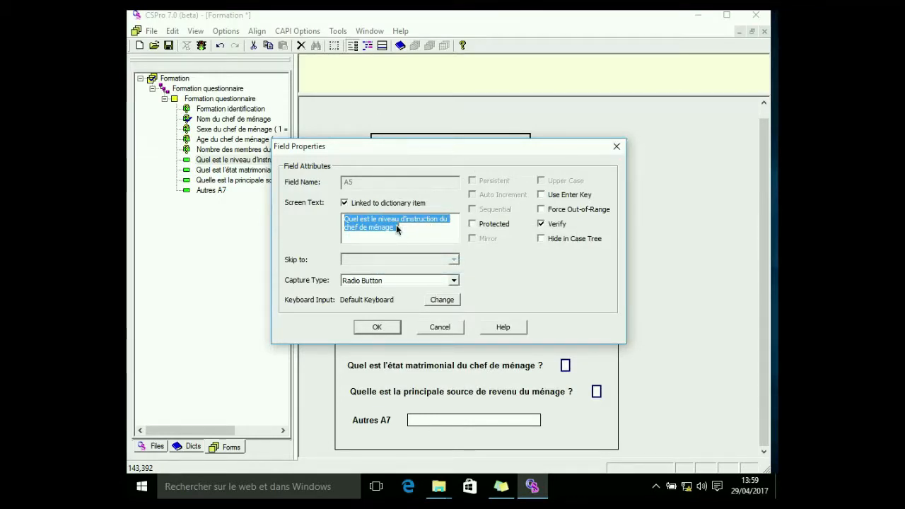
{"action": "left_click", "coordinate": [617, 146]}
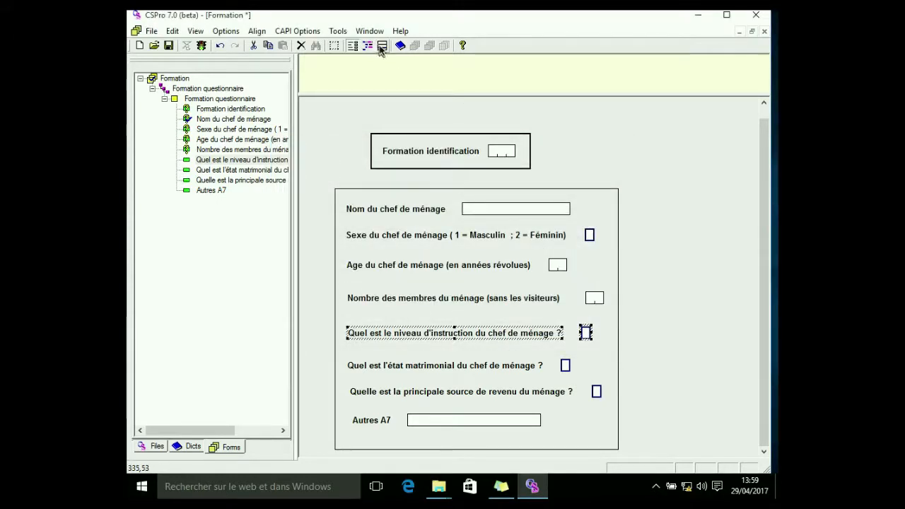
Paste the copied text as the CAPI question for the 'Quel est le niveau d'instruction du chef de ménage ?' field
{"action": "left_click", "coordinate": [382, 45]}
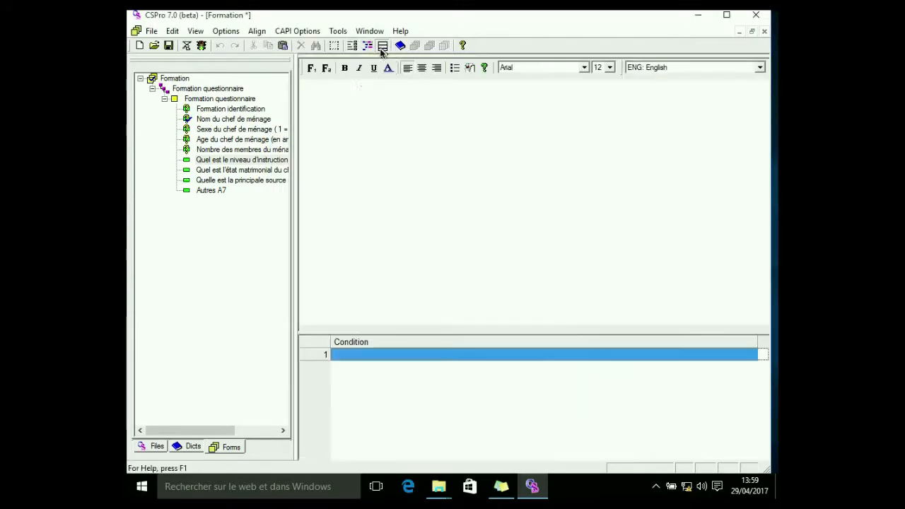
{"action": "right_click", "coordinate": [306, 90]}
{"action": "left_click", "coordinate": [334, 122]}
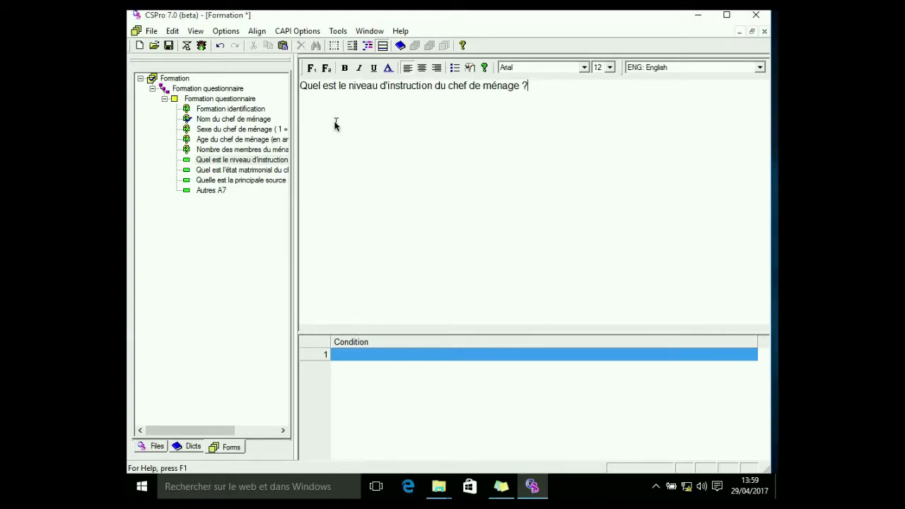
Copy the screen text of the 'Quel est l'état matrimonial du chef de ménage ?' field from its field properties
{"action": "left_click", "coordinate": [227, 170]}
{"action": "left_click", "coordinate": [352, 47]}
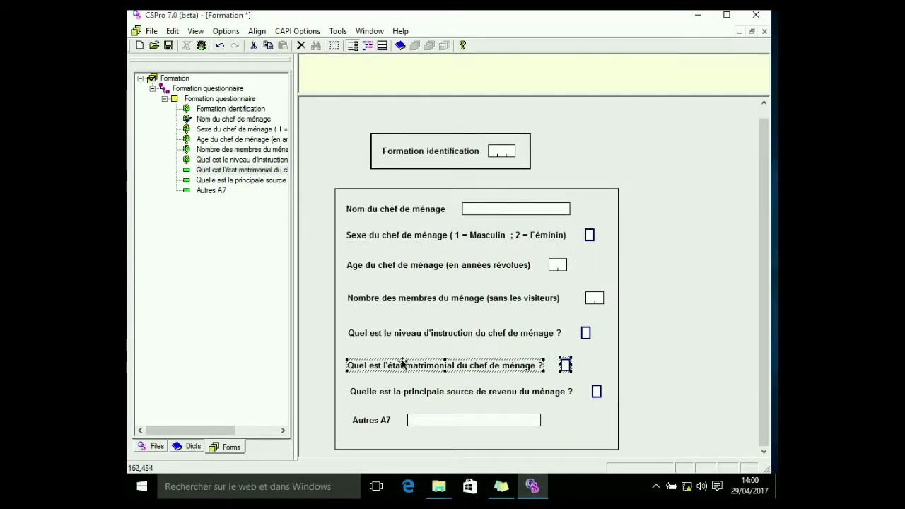
{"action": "right_click", "coordinate": [389, 366]}
{"action": "left_click", "coordinate": [412, 373]}
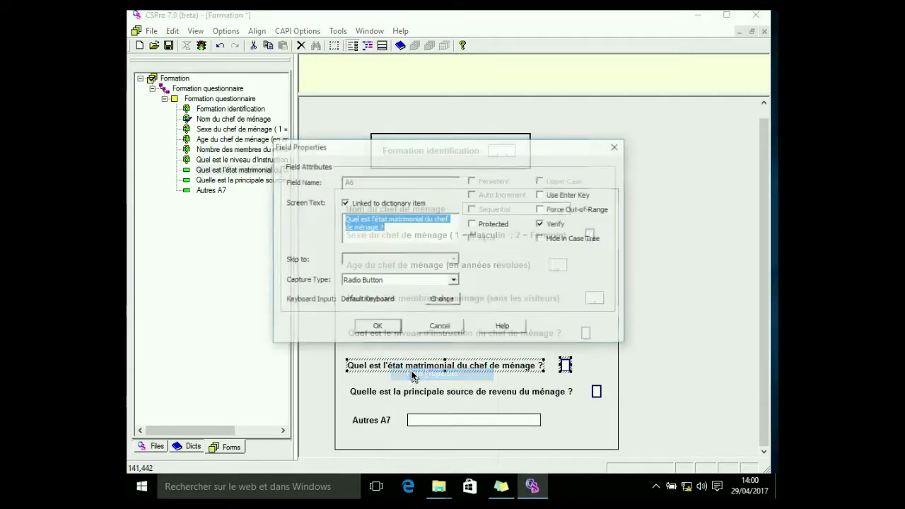
{"action": "right_click", "coordinate": [367, 220]}
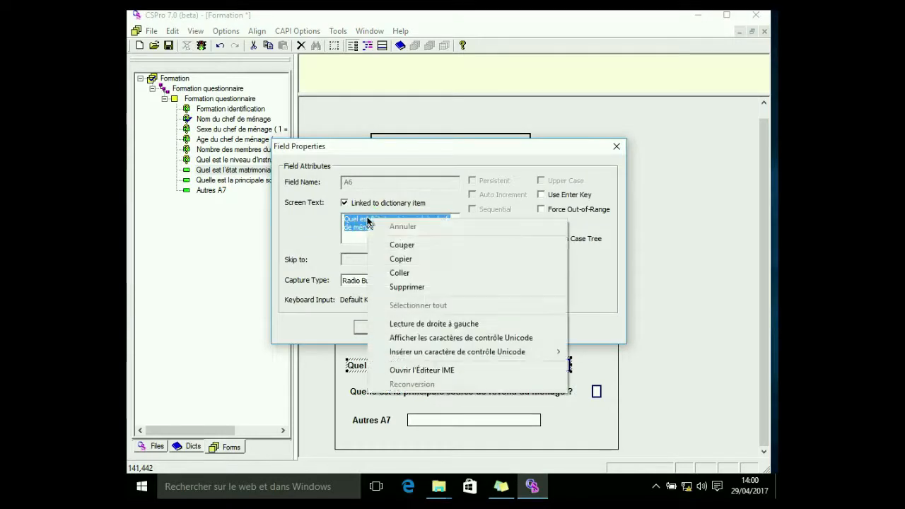
{"action": "left_click", "coordinate": [401, 259]}
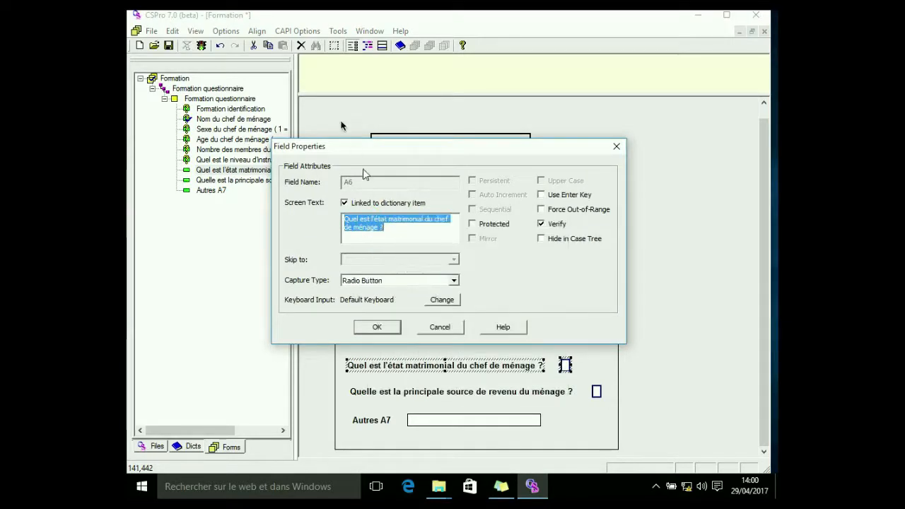
{"action": "left_click", "coordinate": [616, 146]}
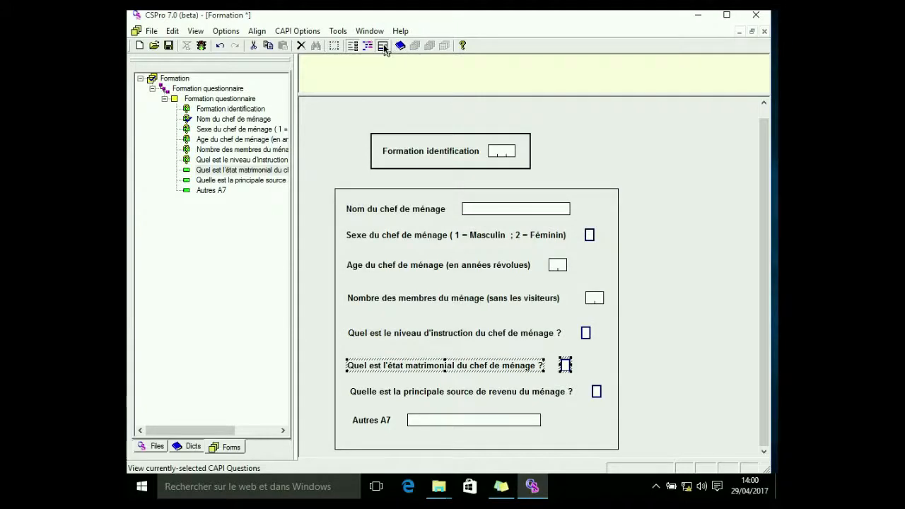
Paste the copied text as the CAPI question for the état matrimonial field
{"action": "left_click", "coordinate": [383, 45]}
{"action": "right_click", "coordinate": [319, 90]}
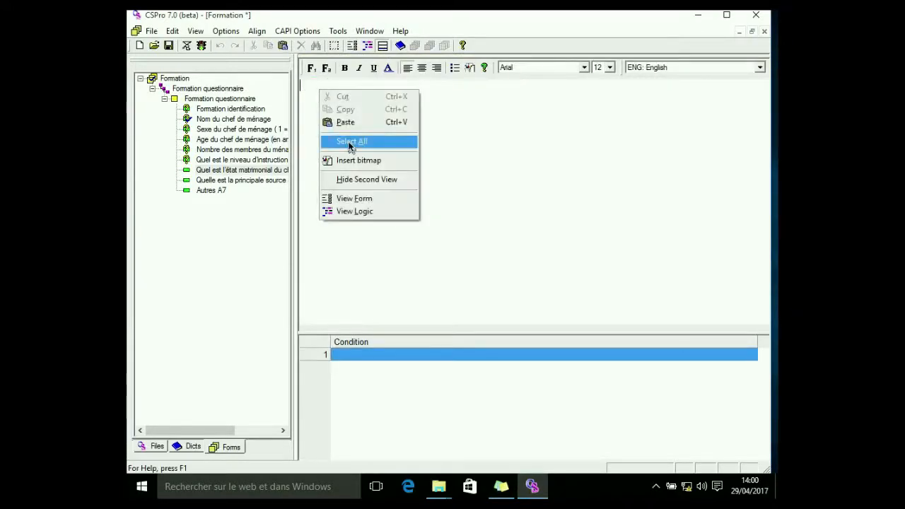
{"action": "left_click", "coordinate": [345, 122]}
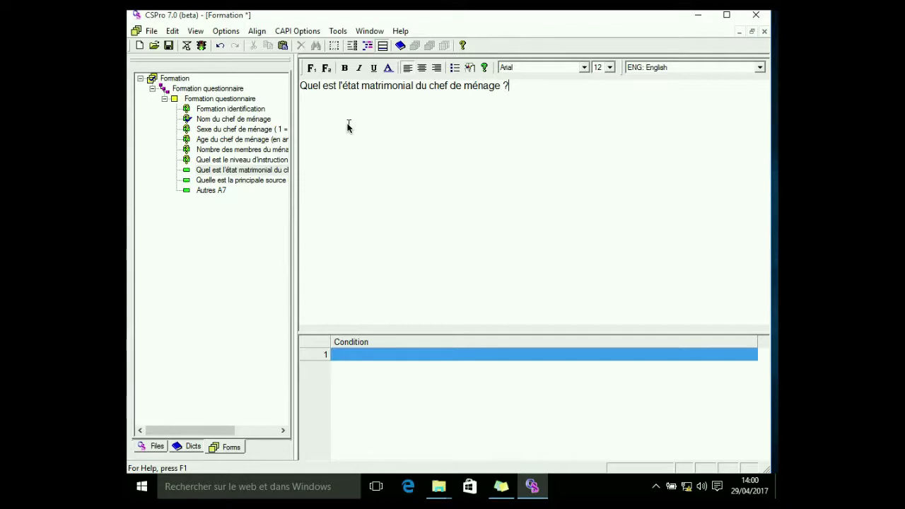
Copy the screen text of the 'Quelle est la principale source de revenu du ménage ?' field from its field properties
{"action": "left_click", "coordinate": [242, 180]}
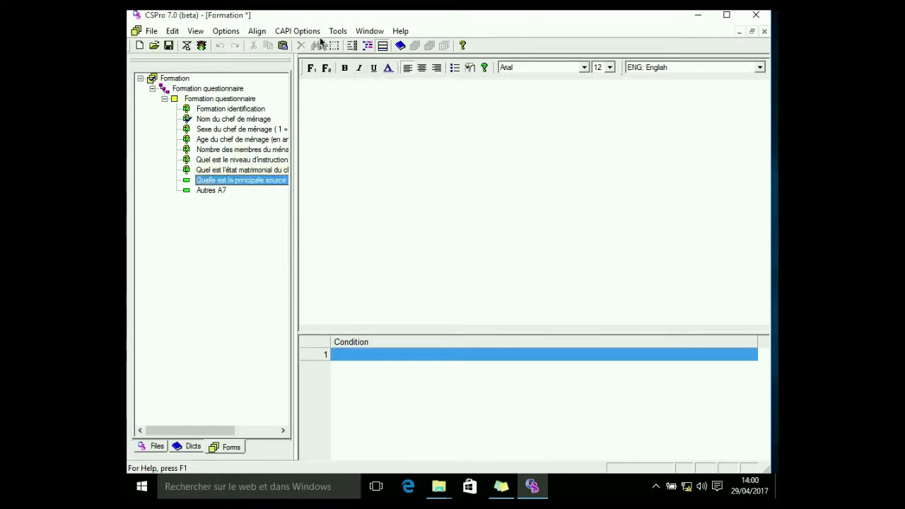
{"action": "left_click", "coordinate": [351, 45]}
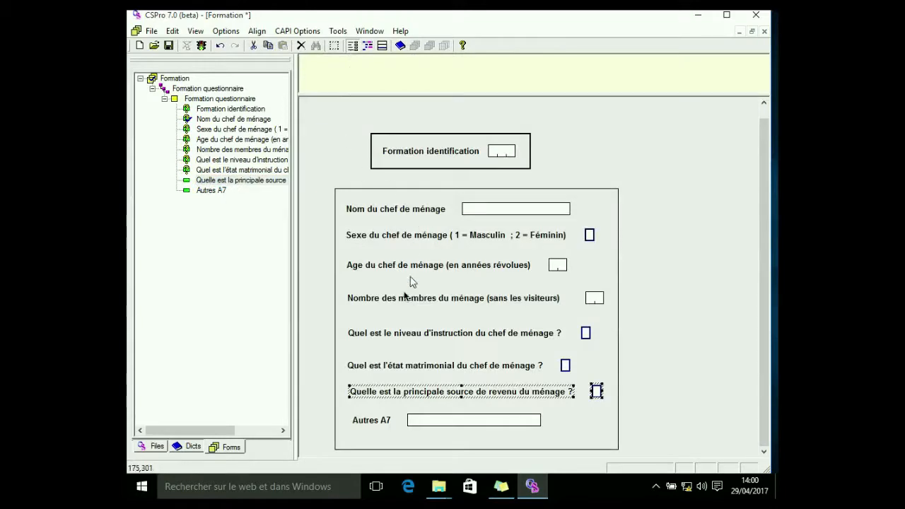
{"action": "right_click", "coordinate": [391, 396]}
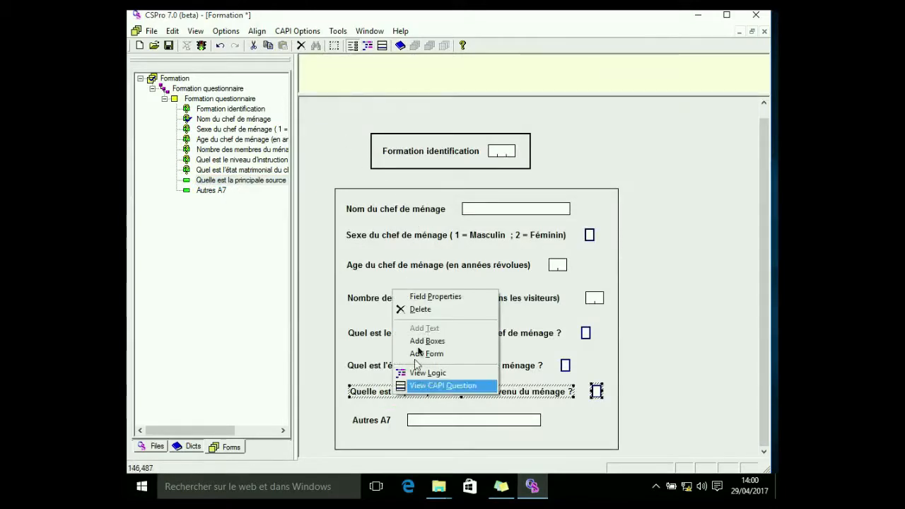
{"action": "left_click", "coordinate": [419, 296]}
{"action": "key", "text": "super+c"}
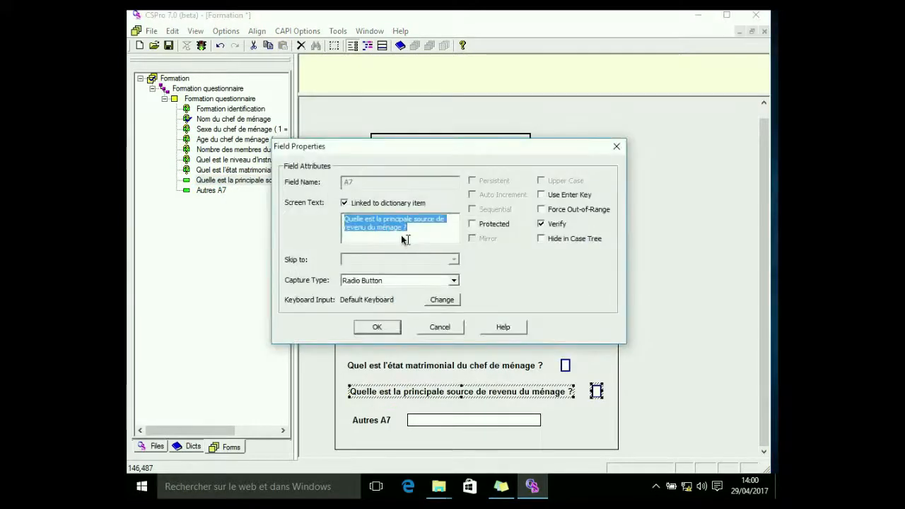
{"action": "right_click", "coordinate": [382, 228]}
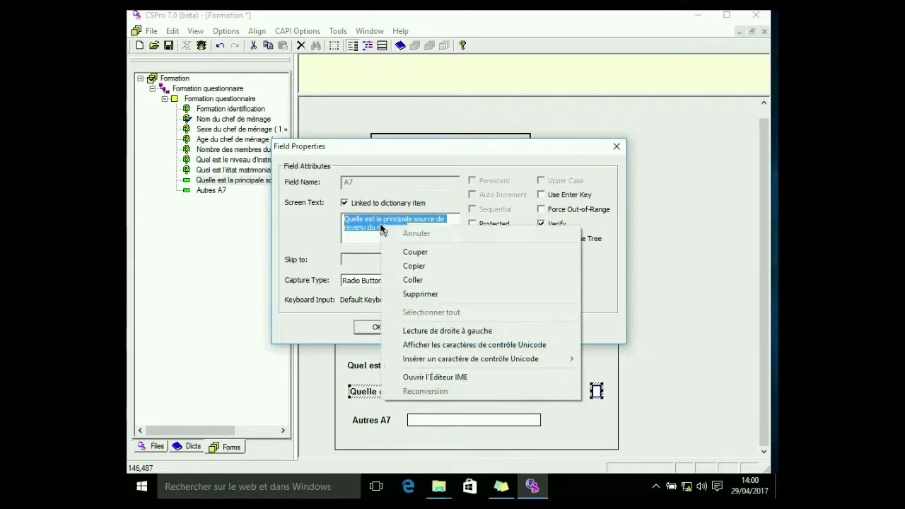
{"action": "left_click", "coordinate": [412, 265]}
{"action": "left_click", "coordinate": [616, 147]}
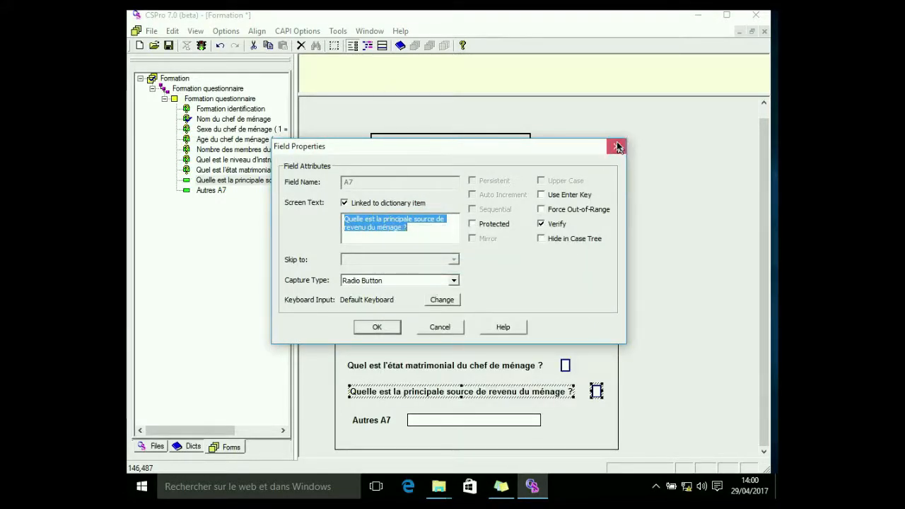
Paste the copied text as the CAPI question for the principale source de revenu field
{"action": "left_click", "coordinate": [380, 47]}
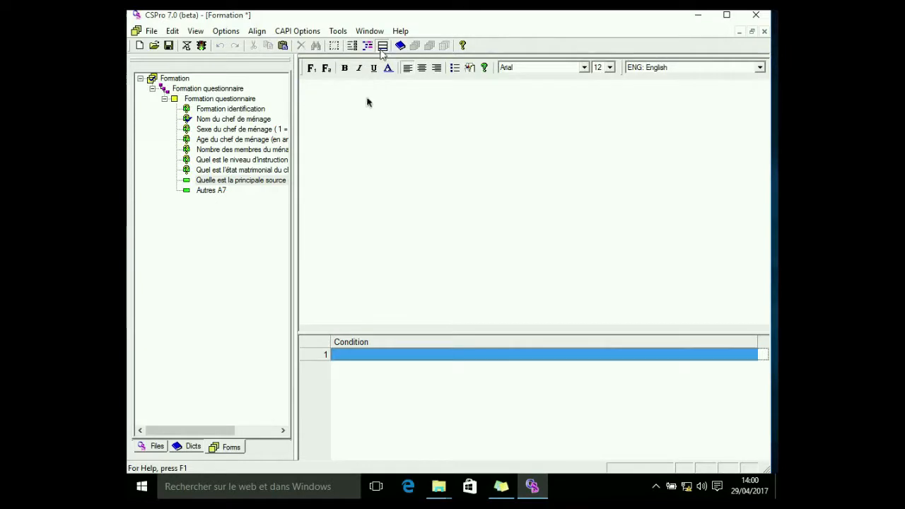
{"action": "right_click", "coordinate": [325, 106]}
{"action": "left_click", "coordinate": [342, 135]}
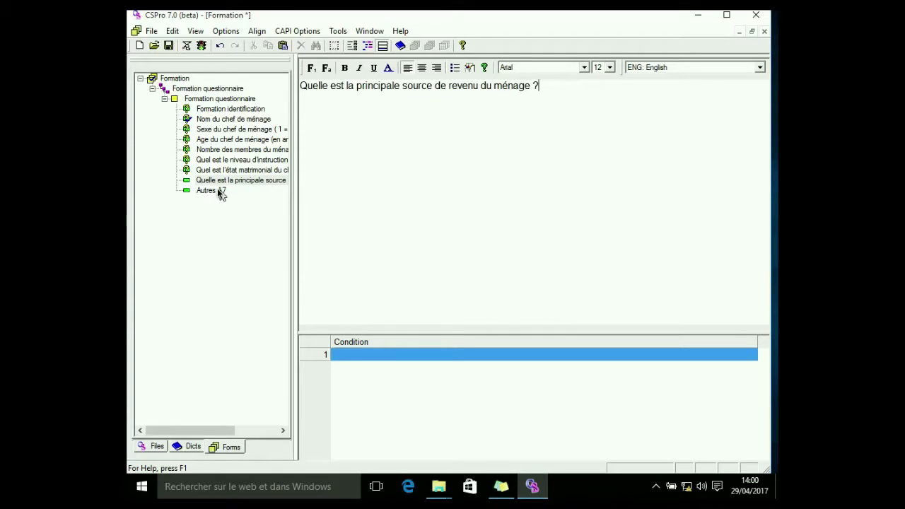
Delete the Autres A7 field from the form and re-add it from the dictionary below the revenue question
{"action": "left_click", "coordinate": [216, 191]}
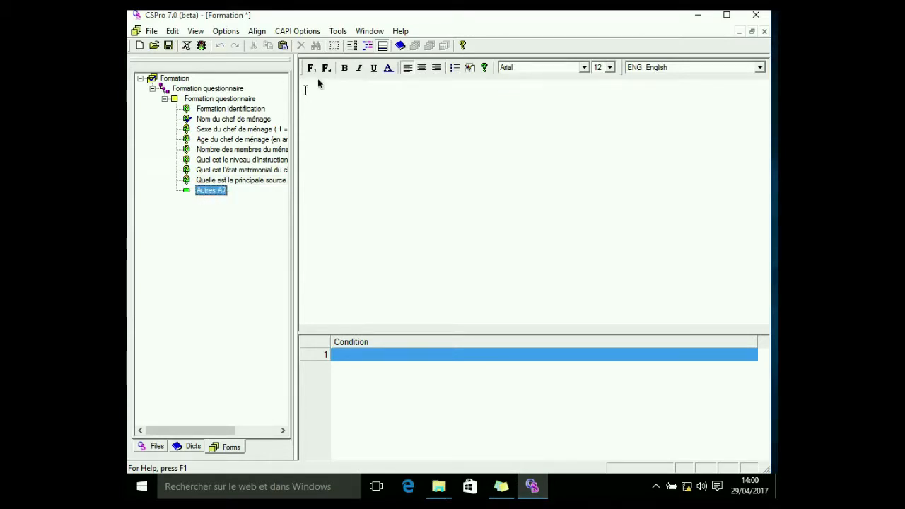
{"action": "left_click", "coordinate": [351, 46]}
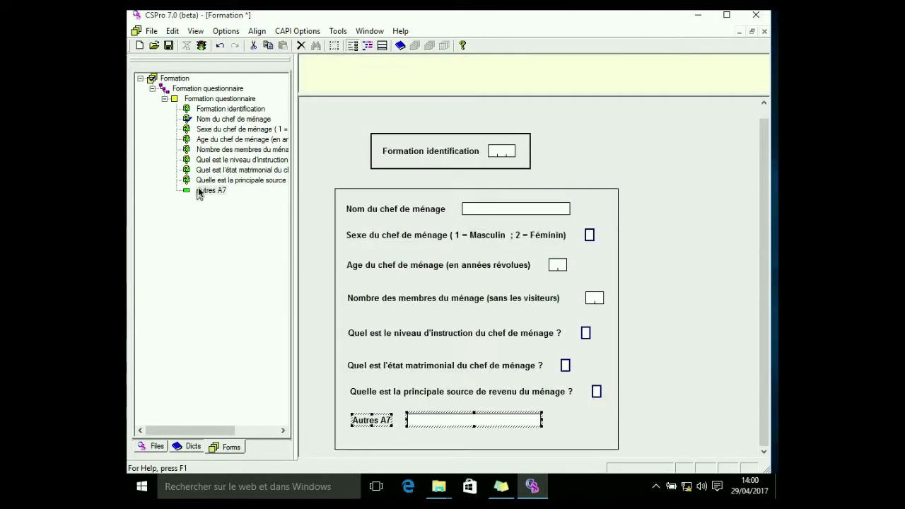
{"action": "right_click", "coordinate": [199, 191]}
{"action": "left_click", "coordinate": [234, 210]}
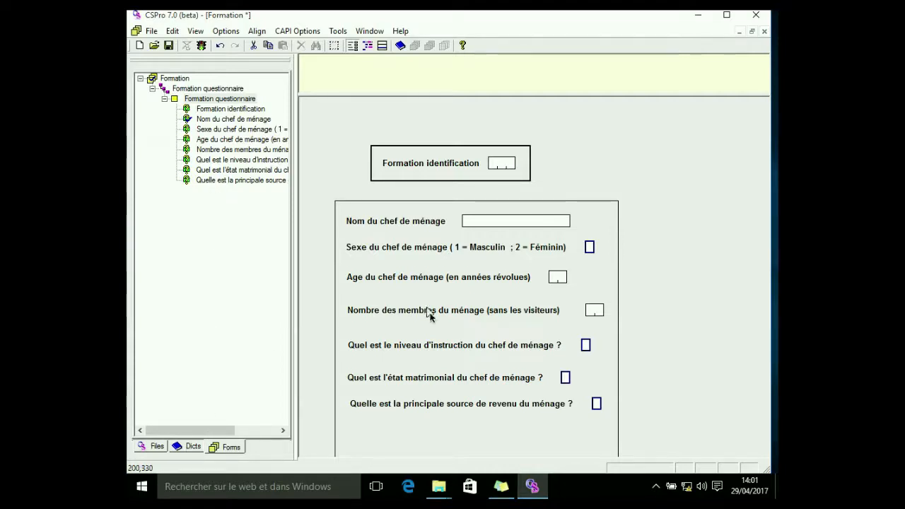
{"action": "left_click", "coordinate": [191, 446]}
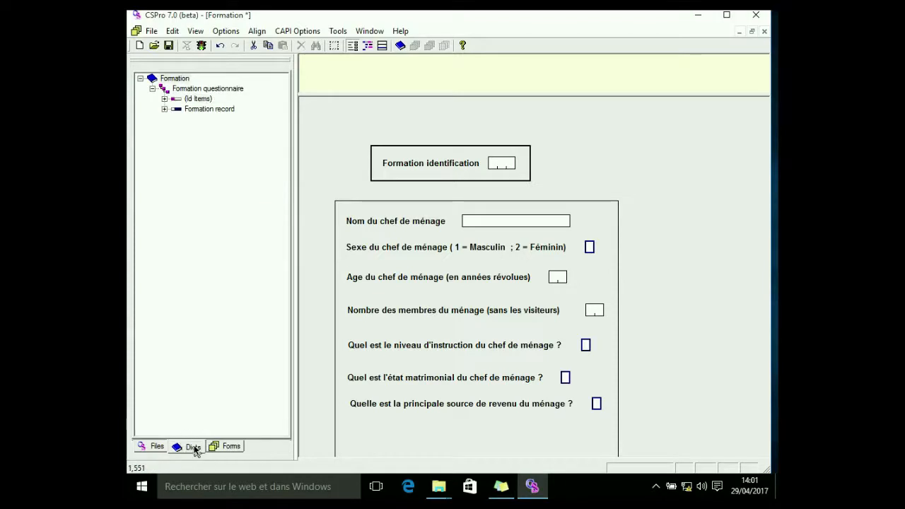
{"action": "left_click", "coordinate": [163, 110]}
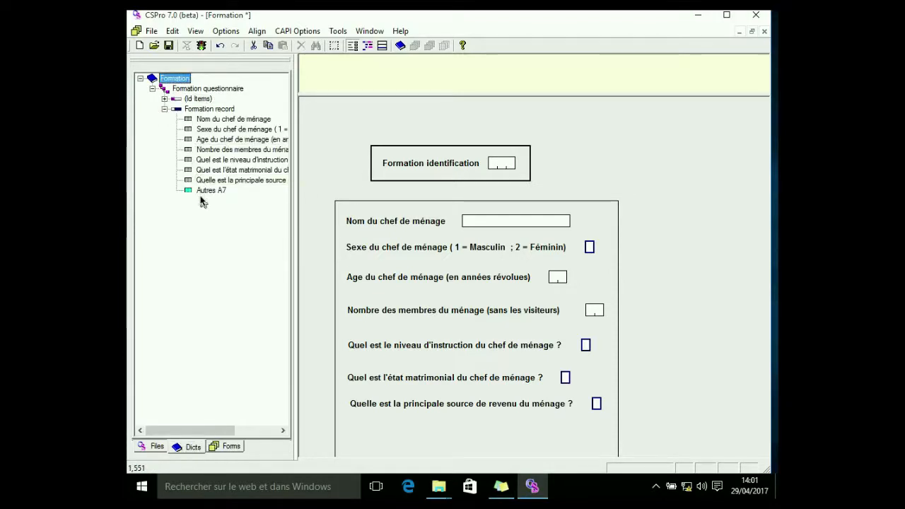
{"action": "left_click_drag", "start_coordinate": [200, 196], "coordinate": [385, 433]}
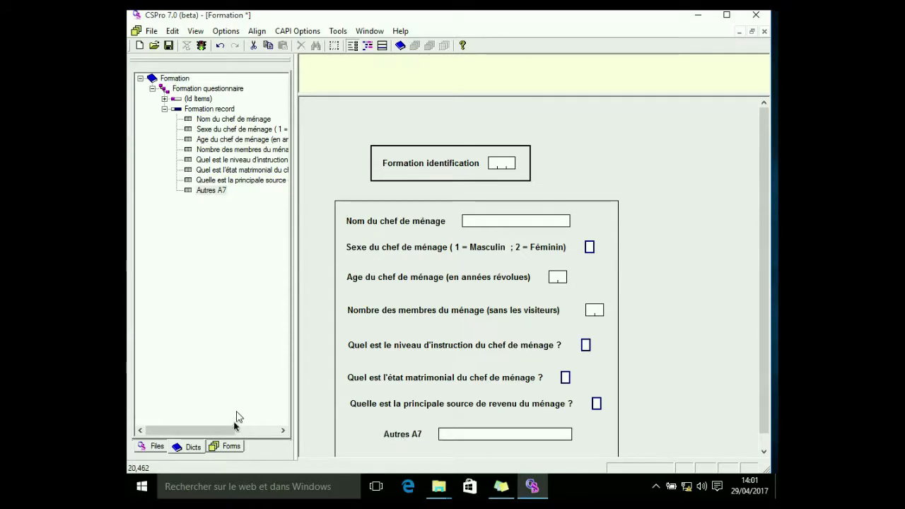
{"action": "left_click", "coordinate": [227, 445]}
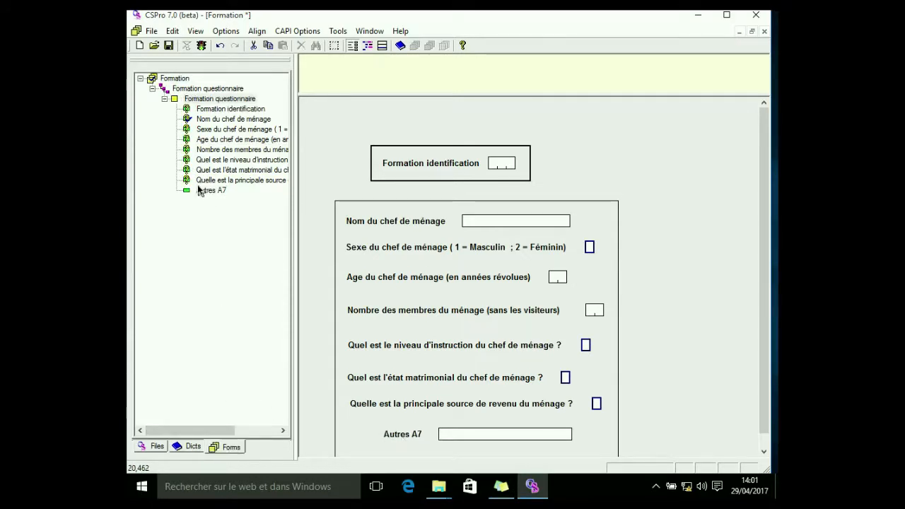
Open the Autres A7 field's properties to check its screen text, then close the dialog
{"action": "right_click", "coordinate": [398, 439]}
{"action": "left_click", "coordinate": [443, 337]}
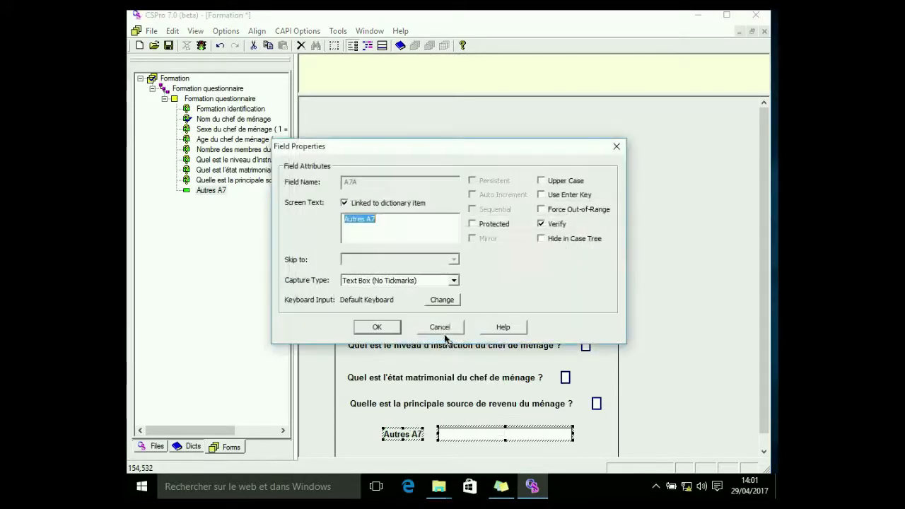
{"action": "left_click", "coordinate": [616, 147]}
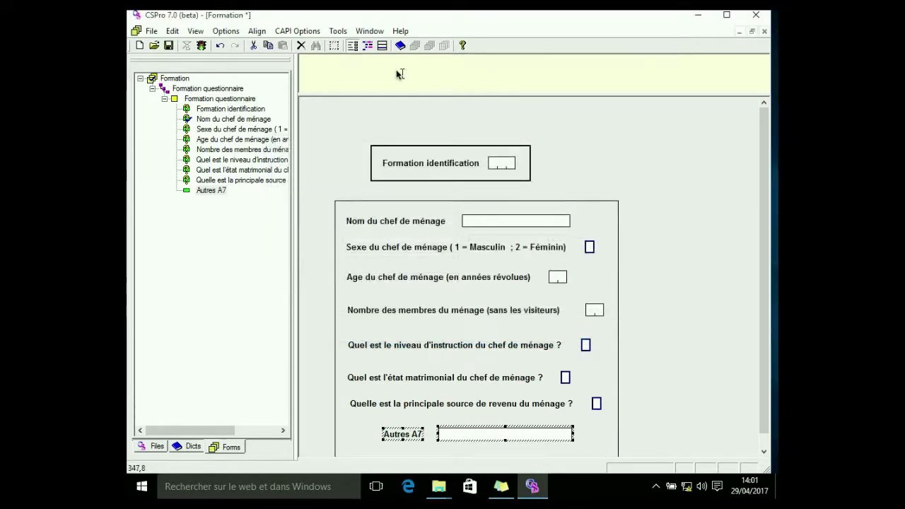
Enter 'Autres source' as the CAPI question text for the Autres A7 field
{"action": "left_click", "coordinate": [382, 46]}
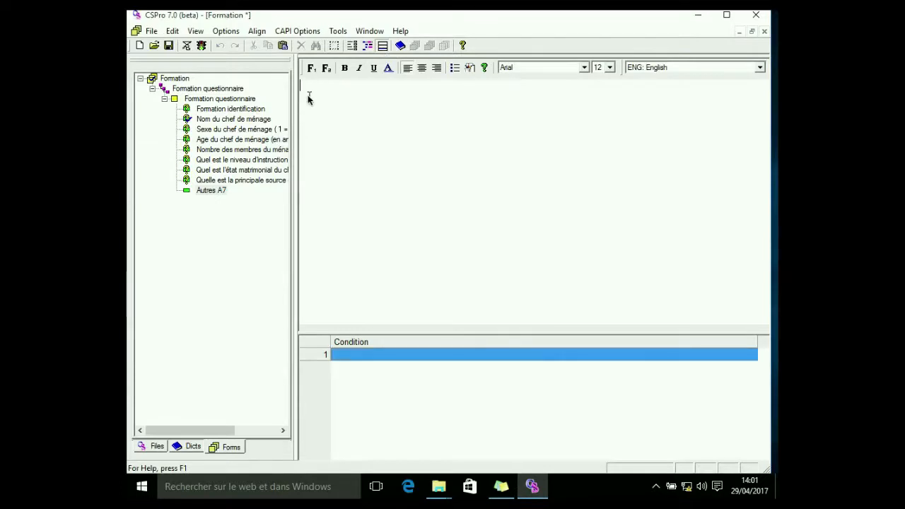
{"action": "type", "text": "Autres source"}
Format the 'Autres source' question text as bold with a teal font colour
{"action": "left_click_drag", "start_coordinate": [362, 86], "coordinate": [283, 89]}
{"action": "left_click", "coordinate": [344, 69]}
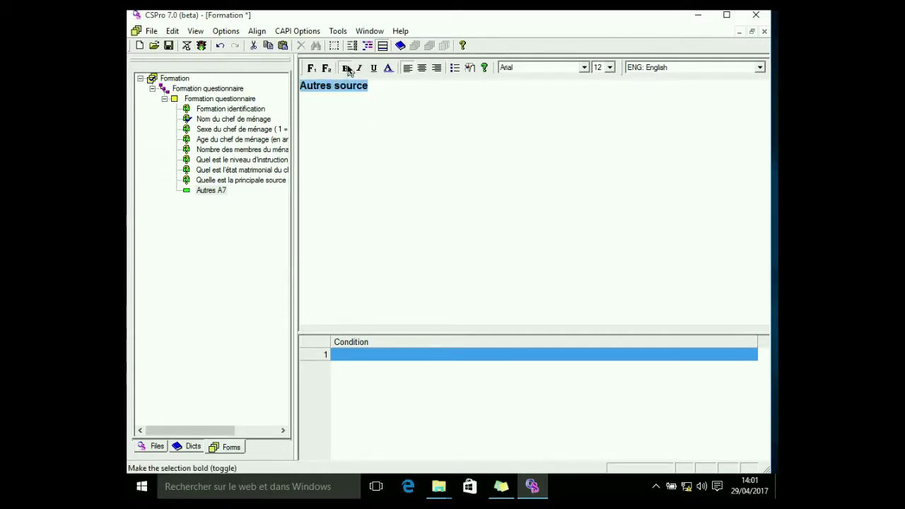
{"action": "left_click", "coordinate": [388, 69]}
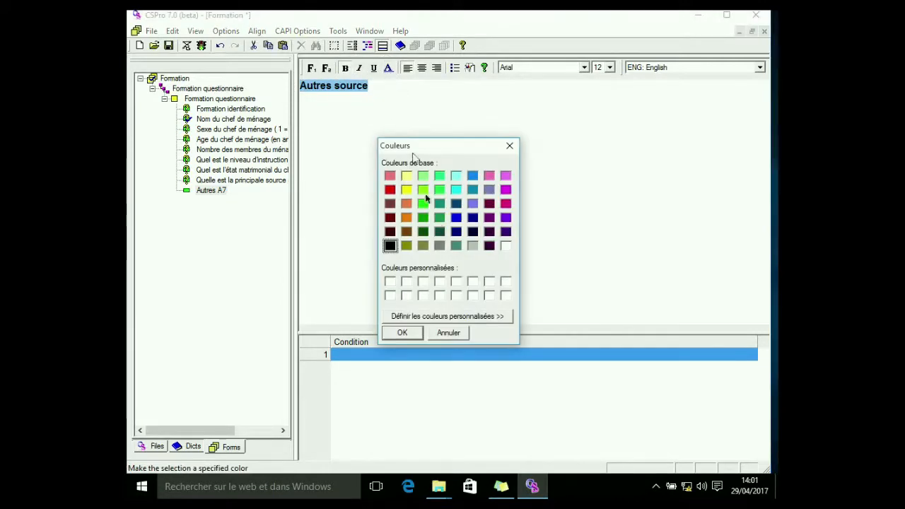
{"action": "left_click", "coordinate": [472, 190]}
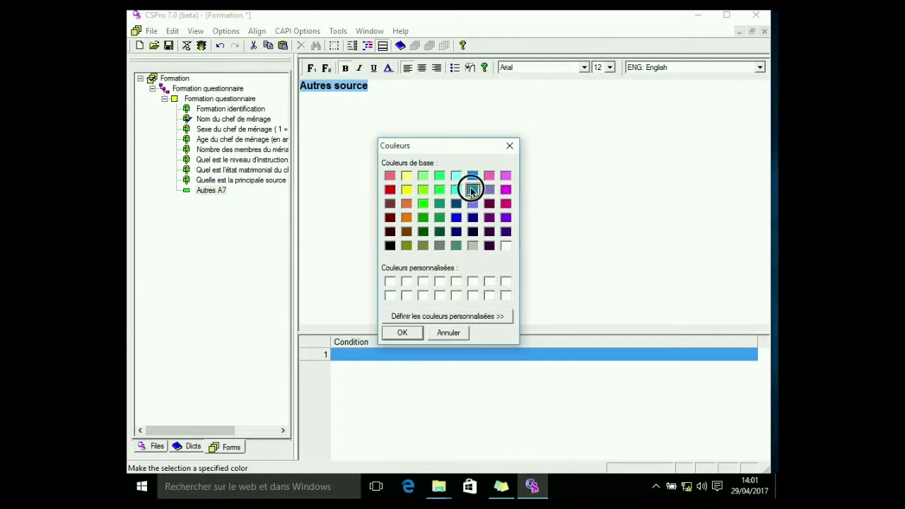
{"action": "left_click", "coordinate": [402, 332]}
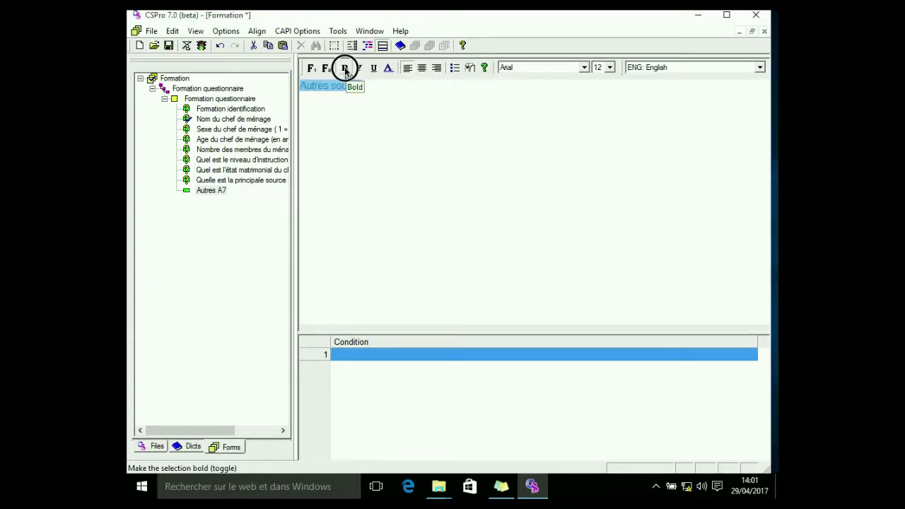
{"action": "left_click", "coordinate": [336, 141]}
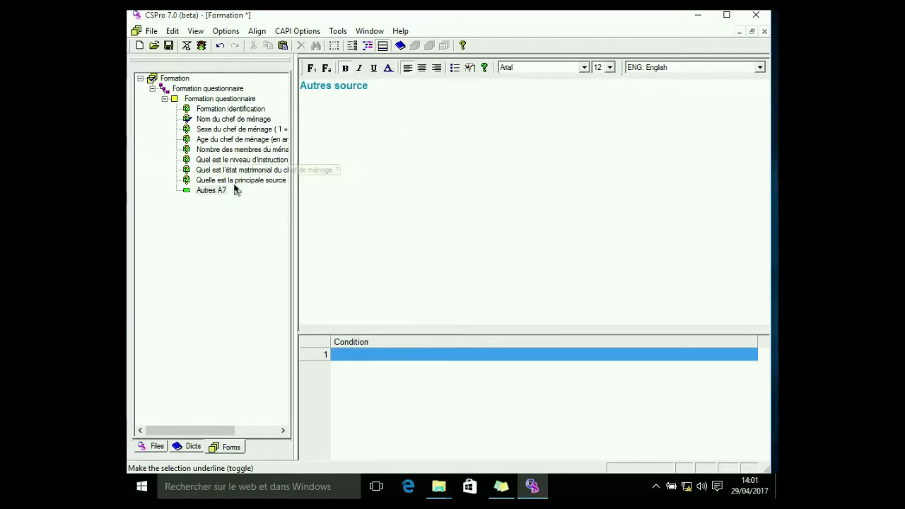
Return to the form layout, save the application and run it with the donneesformation.csdb data file
{"action": "left_click", "coordinate": [352, 47]}
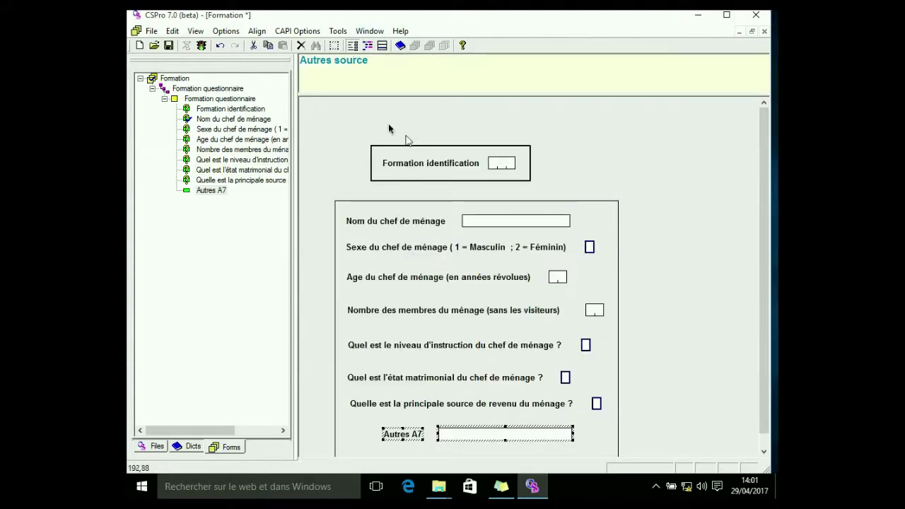
{"action": "left_click", "coordinate": [424, 237]}
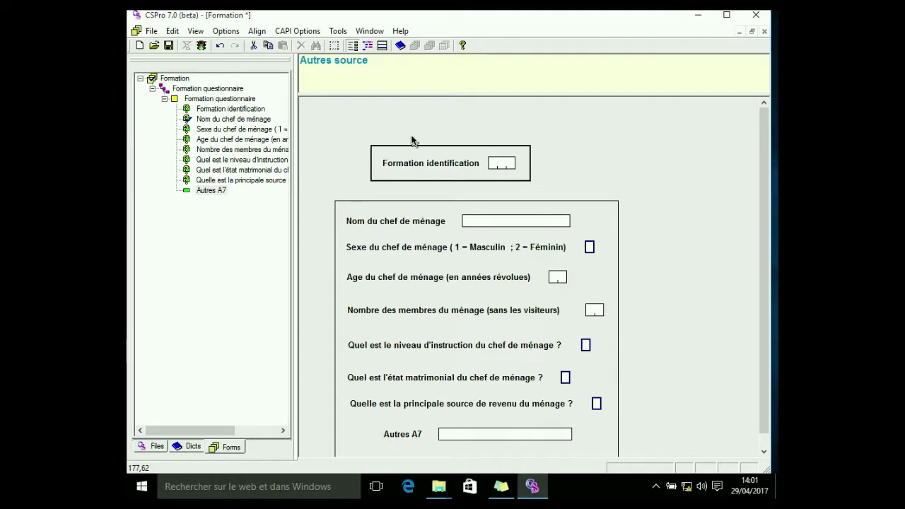
{"action": "left_click", "coordinate": [202, 47]}
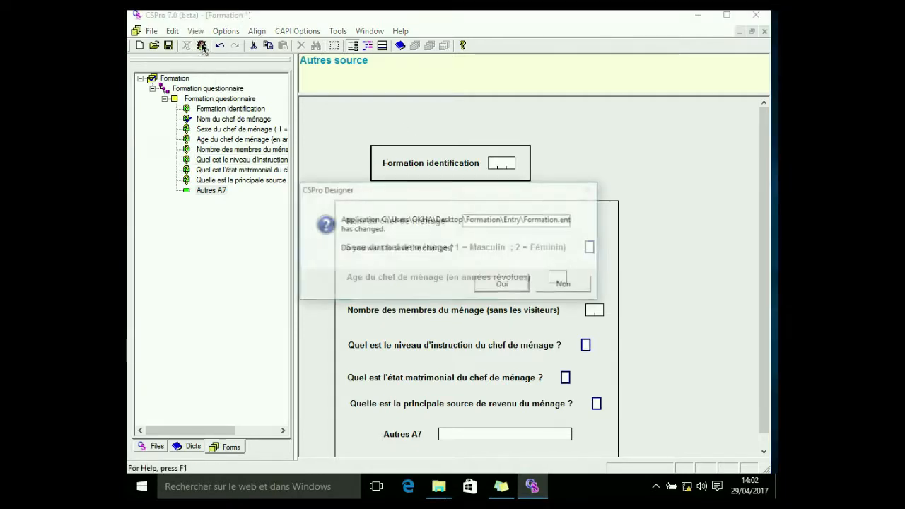
{"action": "left_click", "coordinate": [499, 285]}
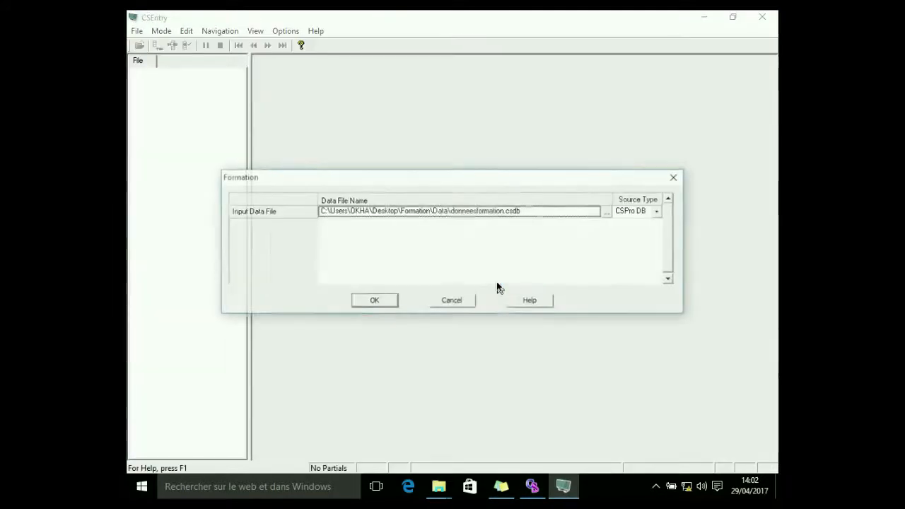
{"action": "left_click", "coordinate": [369, 300]}
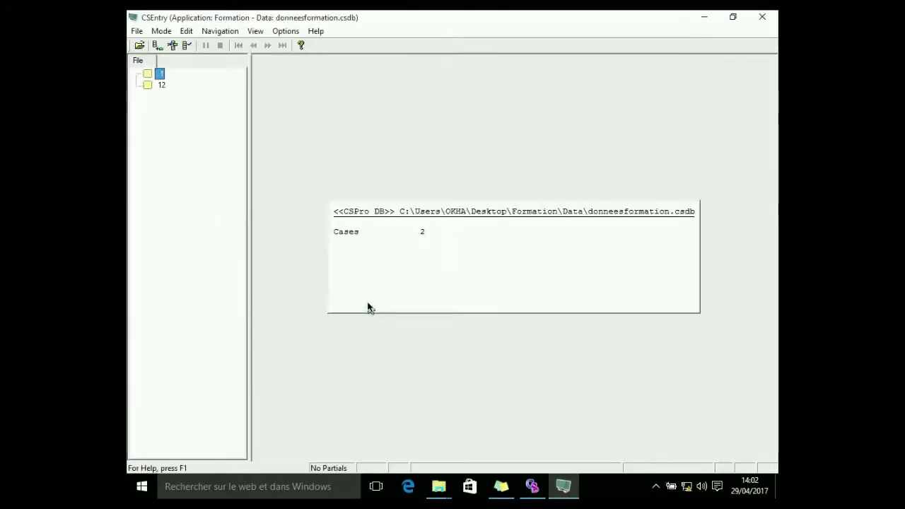
Add a new case: questionnaire number 23, the household head's name, and sex 1 Masculin
{"action": "left_click", "coordinate": [157, 45]}
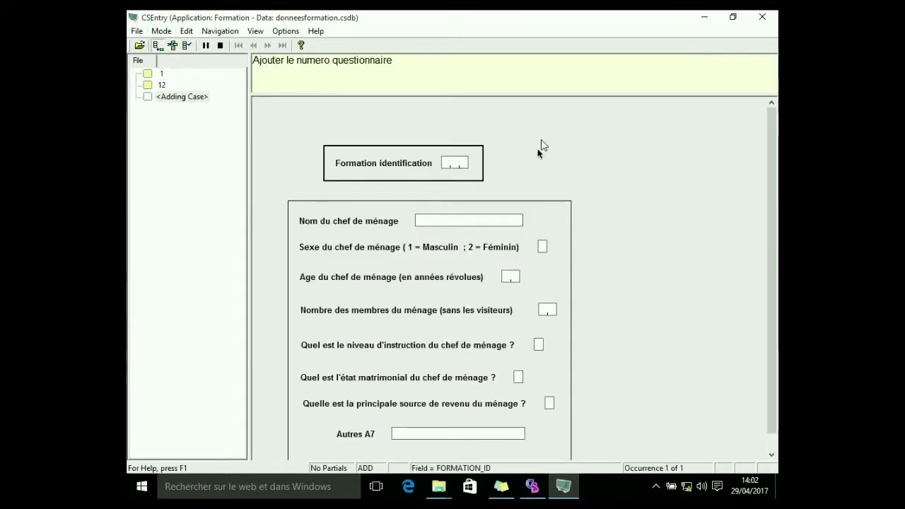
{"action": "type", "text": "23"}
{"action": "left_click", "coordinate": [451, 221]}
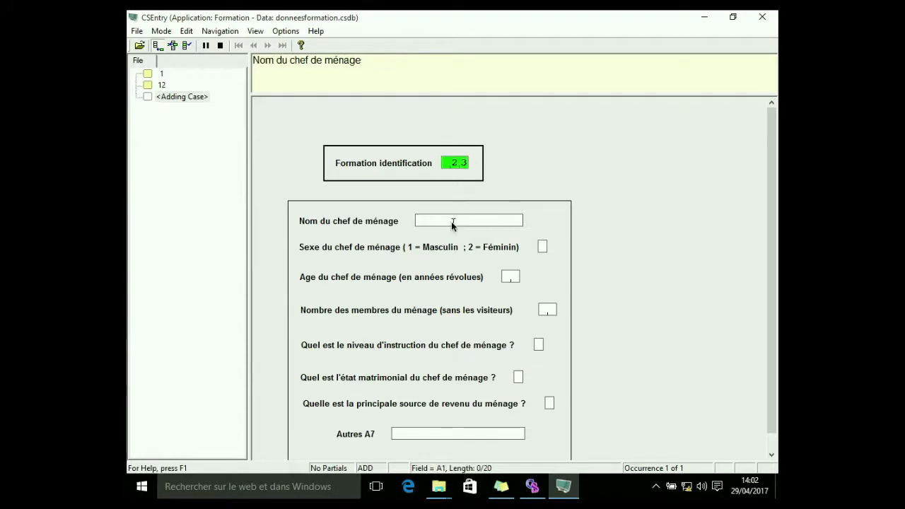
{"action": "type", "text": "adla"}
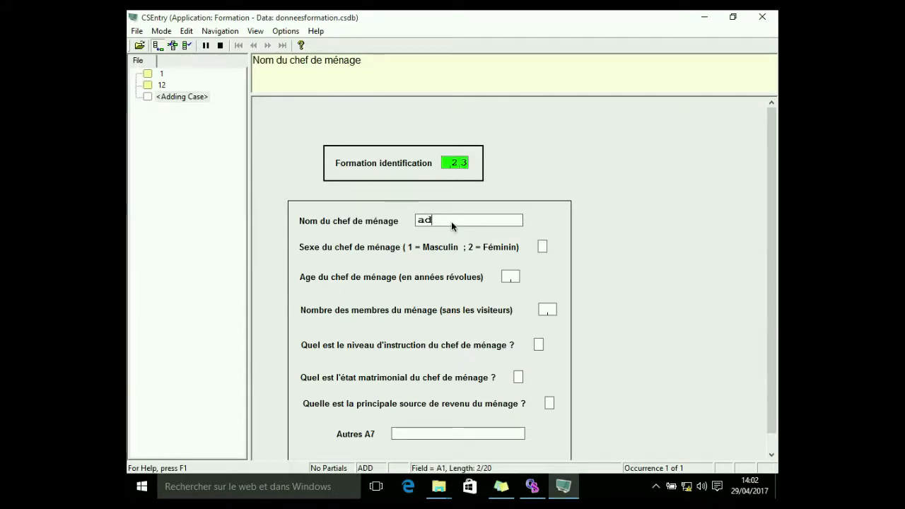
{"action": "left_click", "coordinate": [542, 246]}
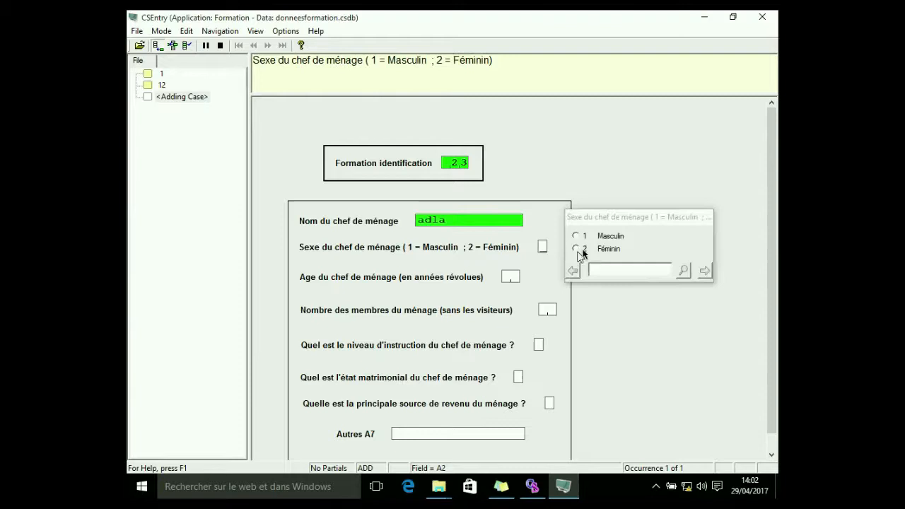
{"action": "left_click", "coordinate": [577, 237]}
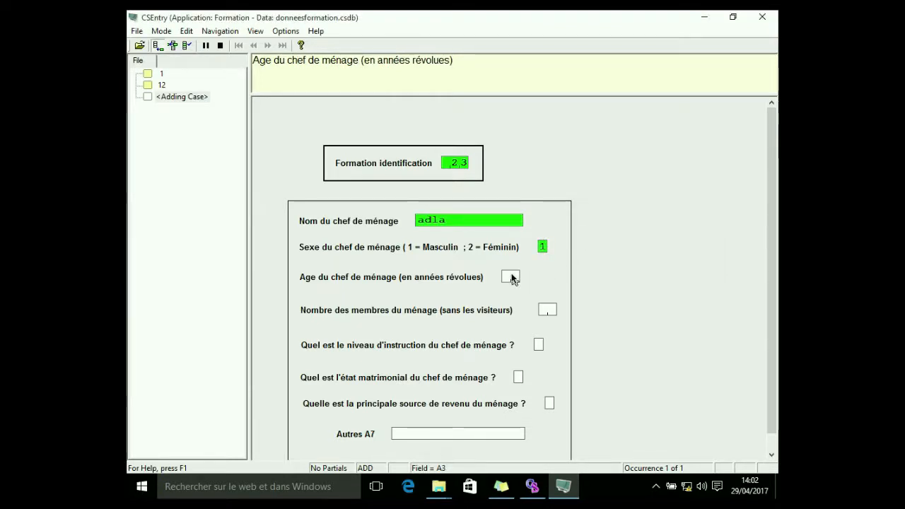
Enter age 12, 23 household members, education level 2, marital status 3 and income source 3
{"action": "type", "text": "12"}
{"action": "type", "text": "23"}
{"action": "type", "text": "2"}
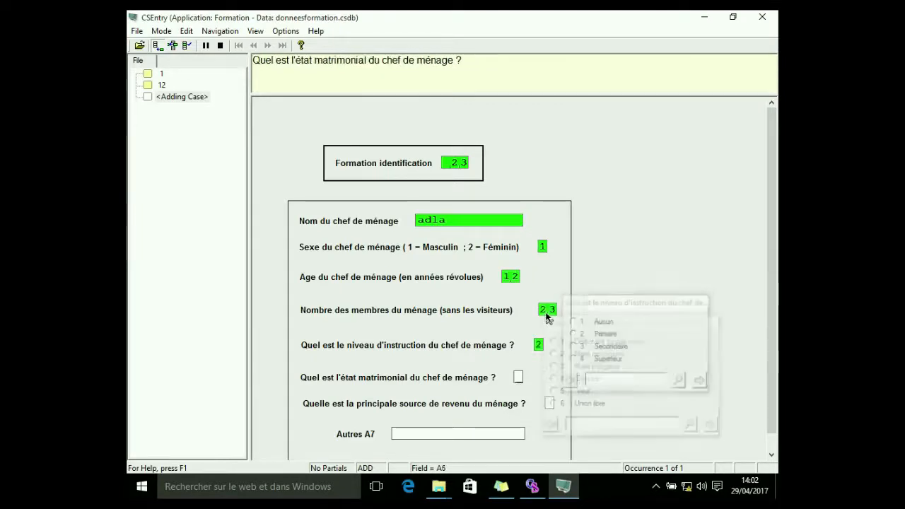
{"action": "type", "text": "3"}
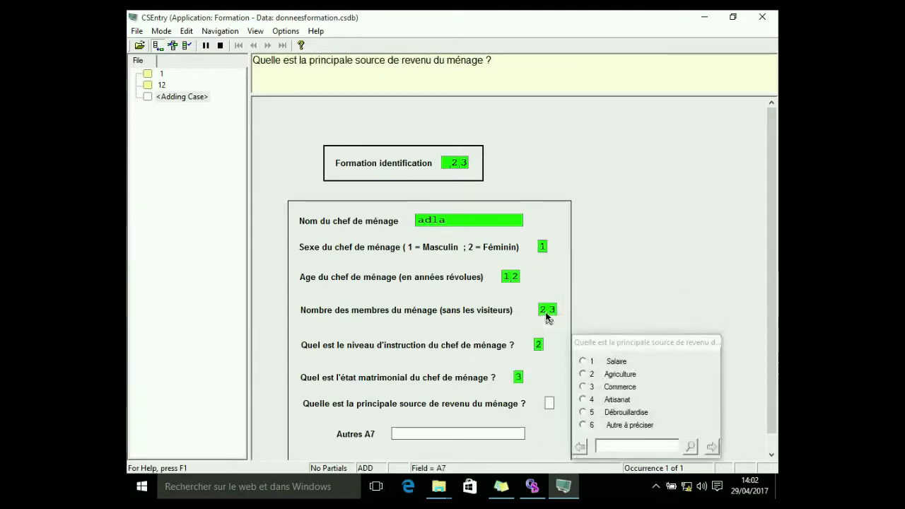
{"action": "type", "text": "3"}
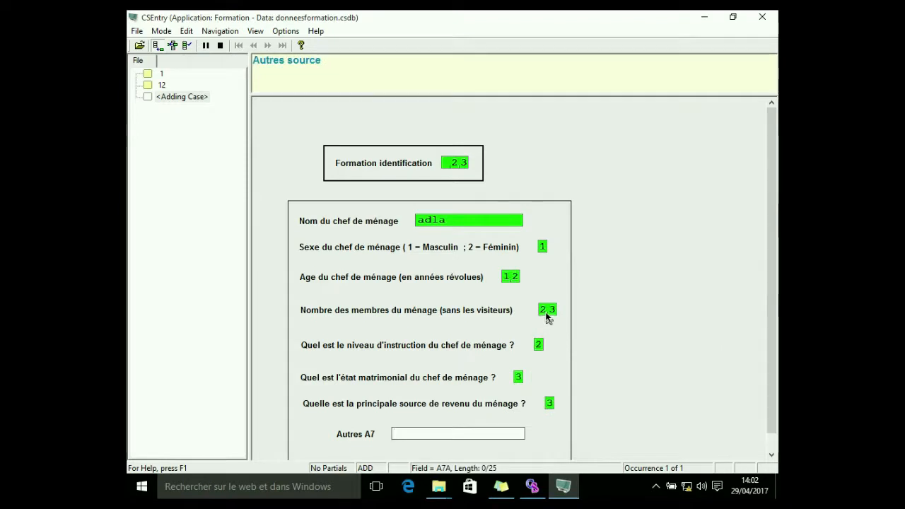
{"action": "type", "text": "autres"}
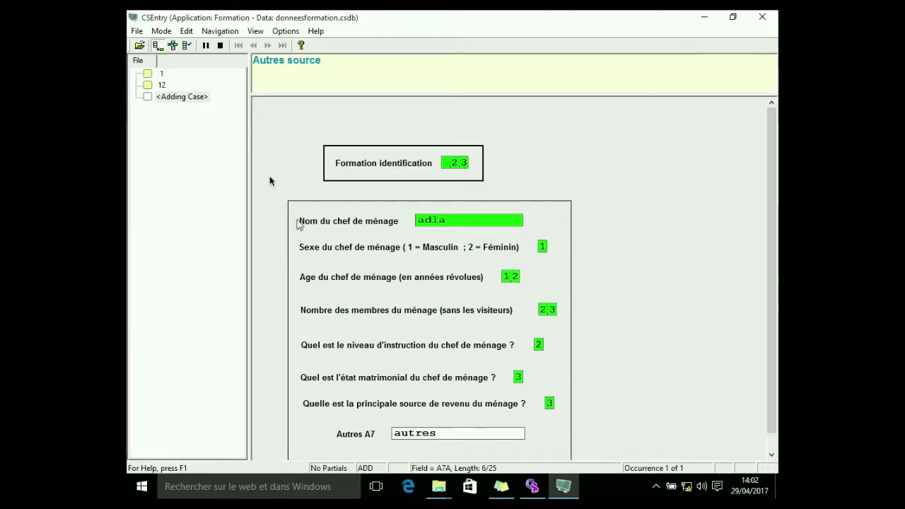
Enter 'autres' for the Autres A7 field and accept the case
{"action": "key", "text": "Return"}
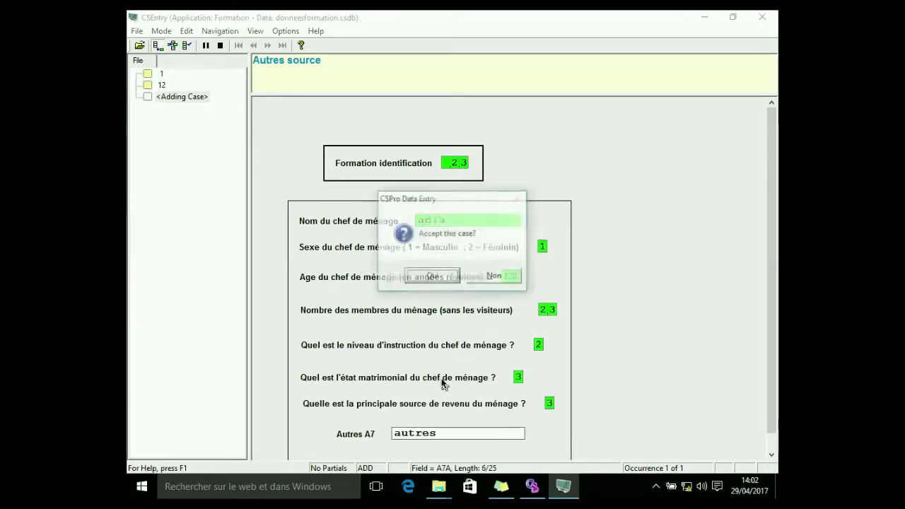
{"action": "left_click", "coordinate": [430, 276]}
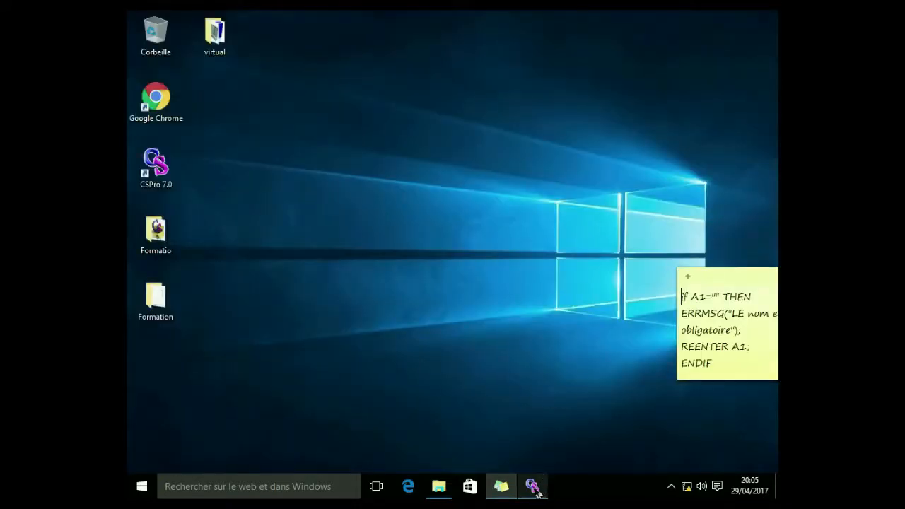
Switch back to the CSPro designer, view the questionnaire logic, and return to the form layout
{"action": "left_click", "coordinate": [534, 487]}
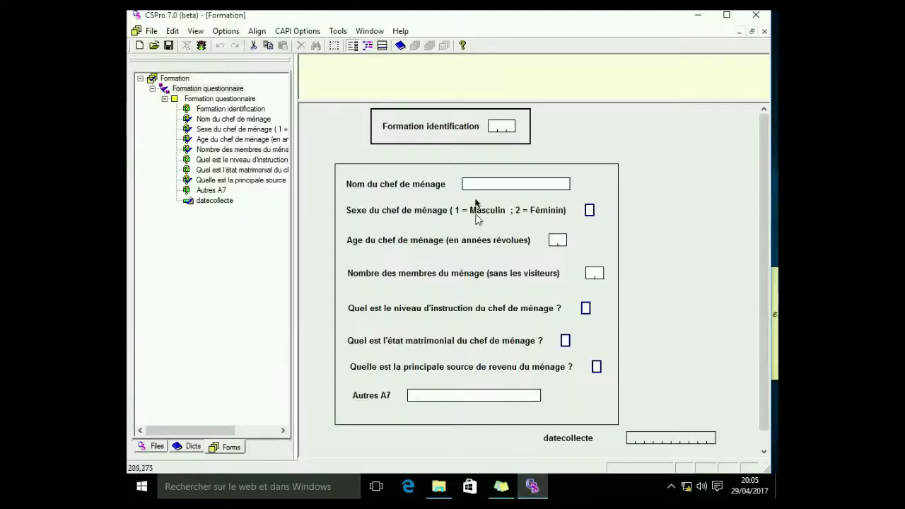
{"action": "left_click", "coordinate": [367, 45]}
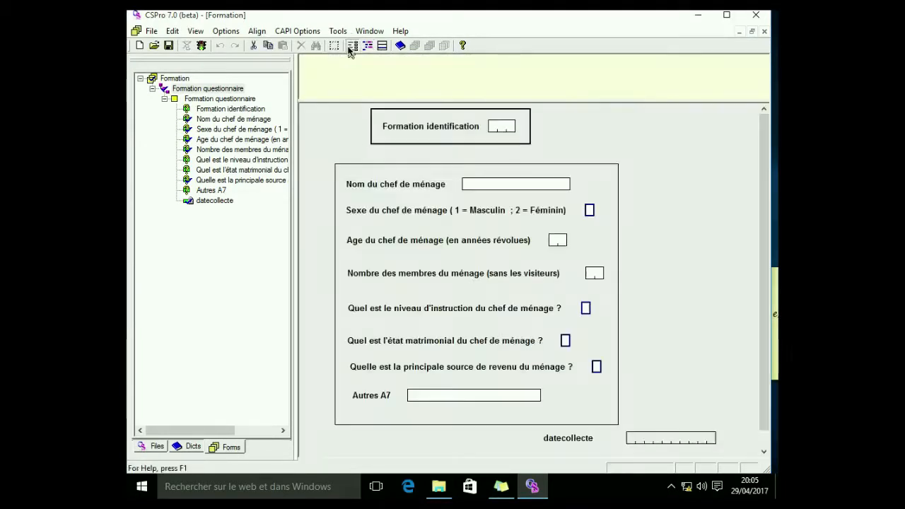
{"action": "left_click", "coordinate": [350, 47]}
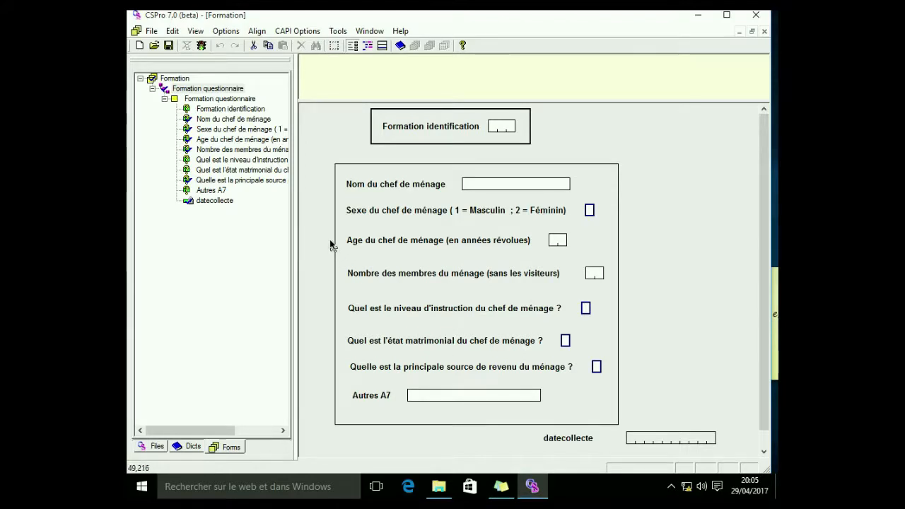
Open the Nom du chef de ménage field's properties and close the dialog without changes
{"action": "left_click", "coordinate": [220, 202]}
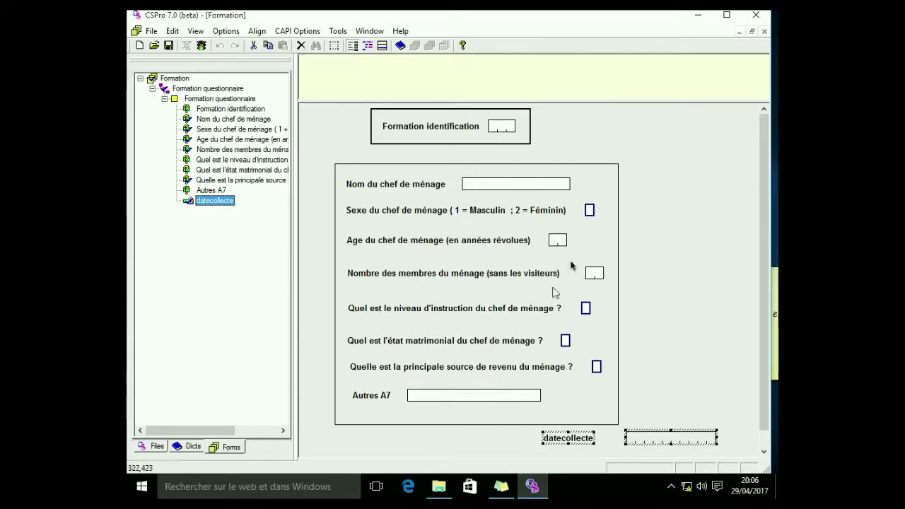
{"action": "left_click", "coordinate": [489, 187]}
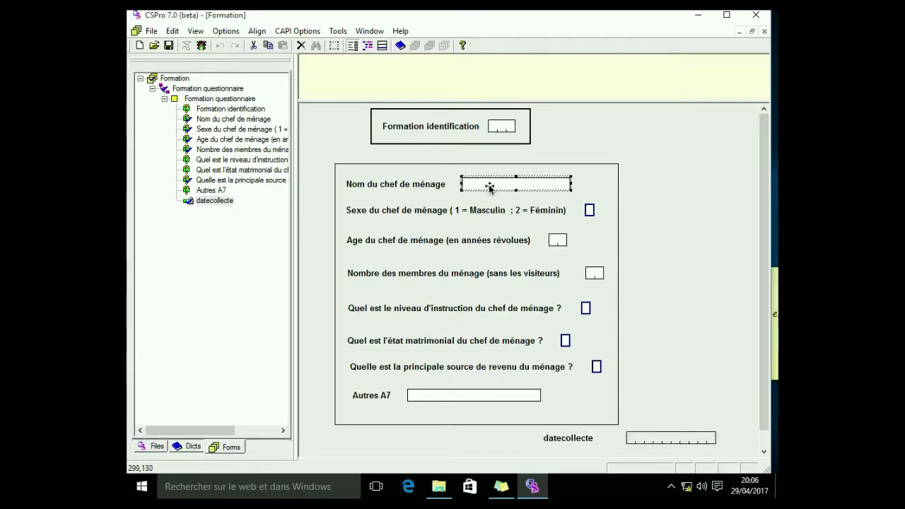
{"action": "right_click", "coordinate": [490, 188]}
{"action": "left_click", "coordinate": [515, 194]}
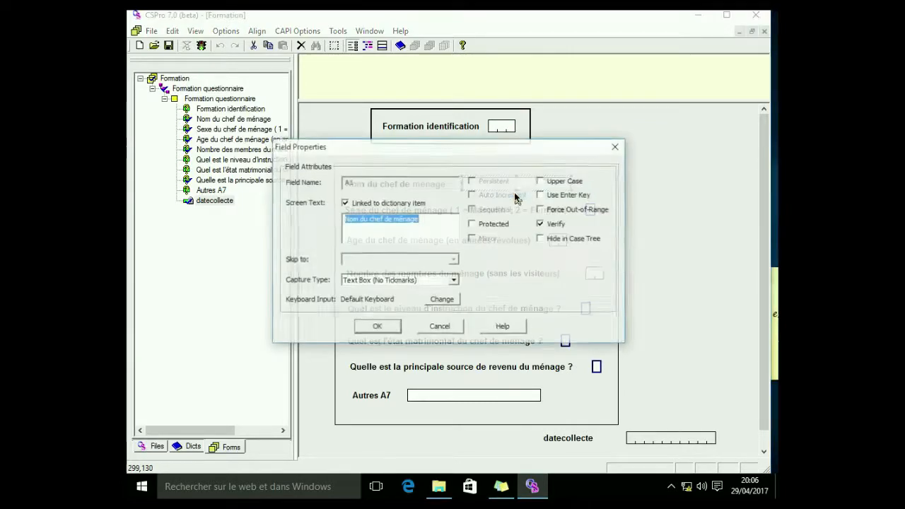
{"action": "left_click", "coordinate": [472, 224]}
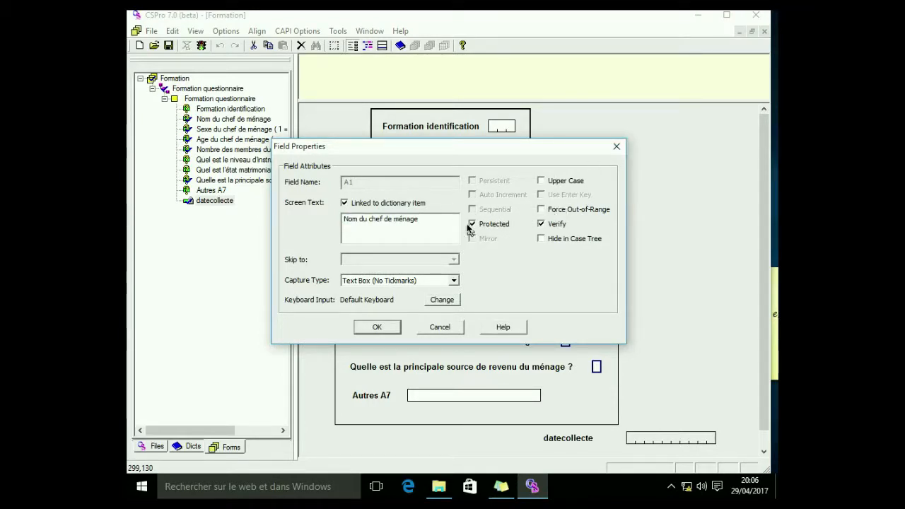
{"action": "left_click", "coordinate": [617, 146]}
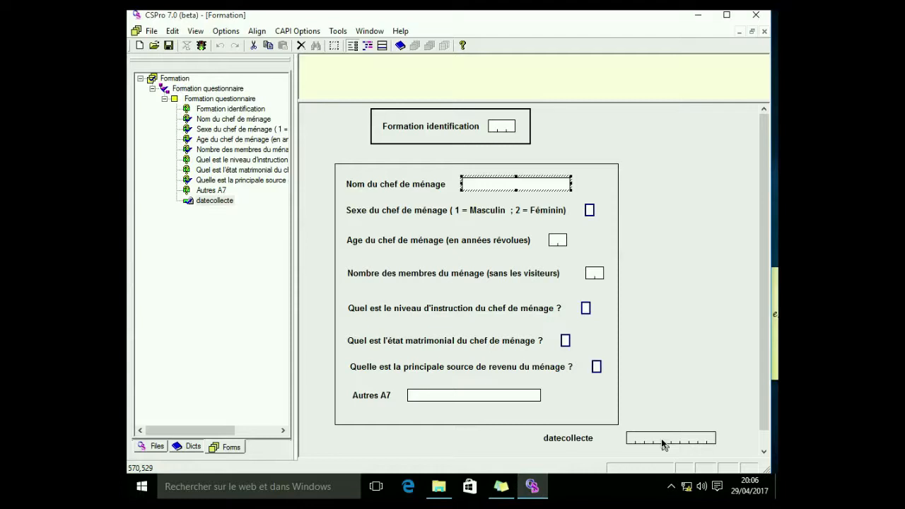
Inspect the Nom, Age and datecollecte fields on the form and in the tree
{"action": "left_click", "coordinate": [660, 214]}
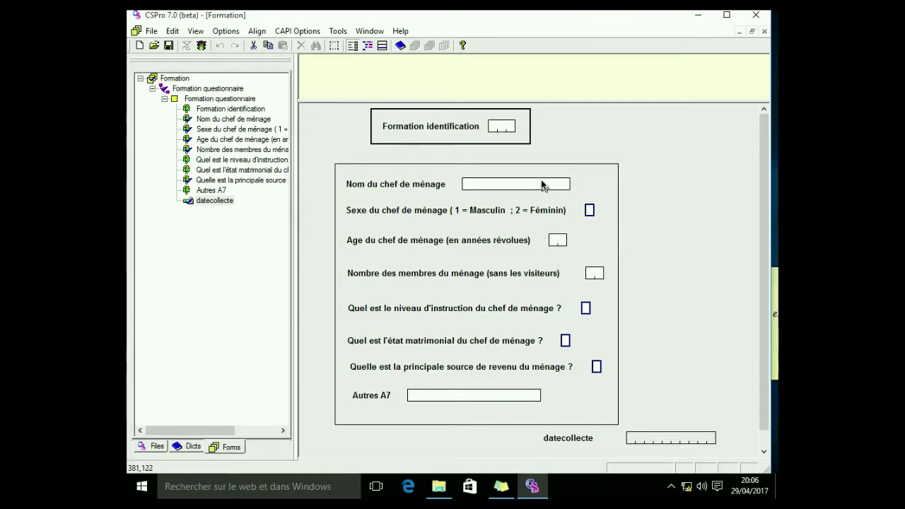
{"action": "left_click", "coordinate": [493, 185]}
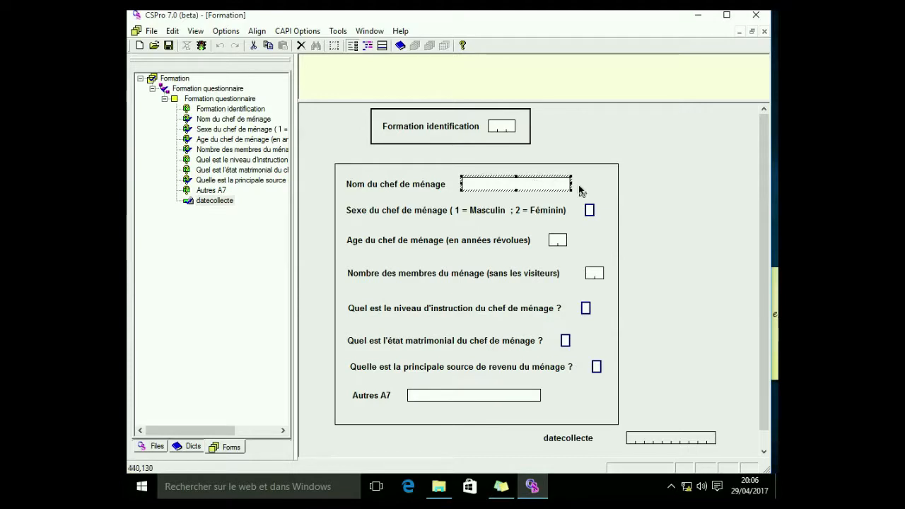
{"action": "left_click", "coordinate": [558, 239]}
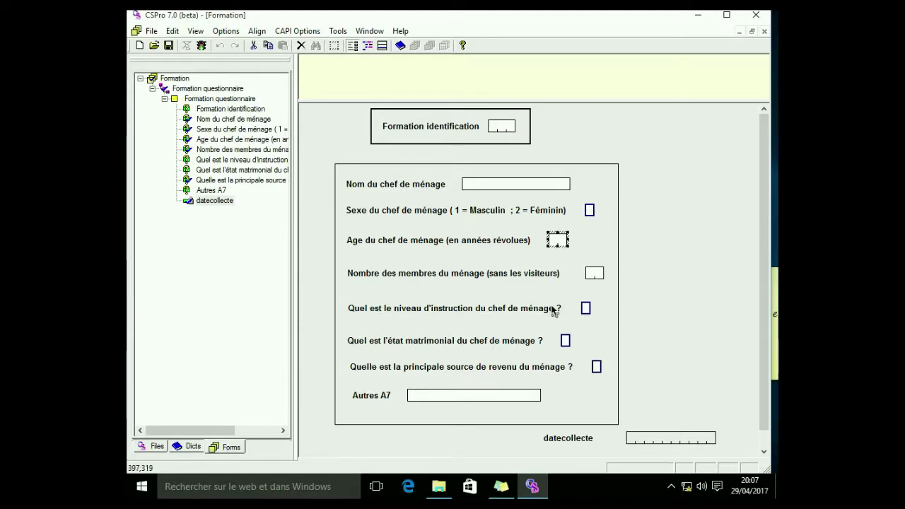
{"action": "left_click", "coordinate": [221, 121]}
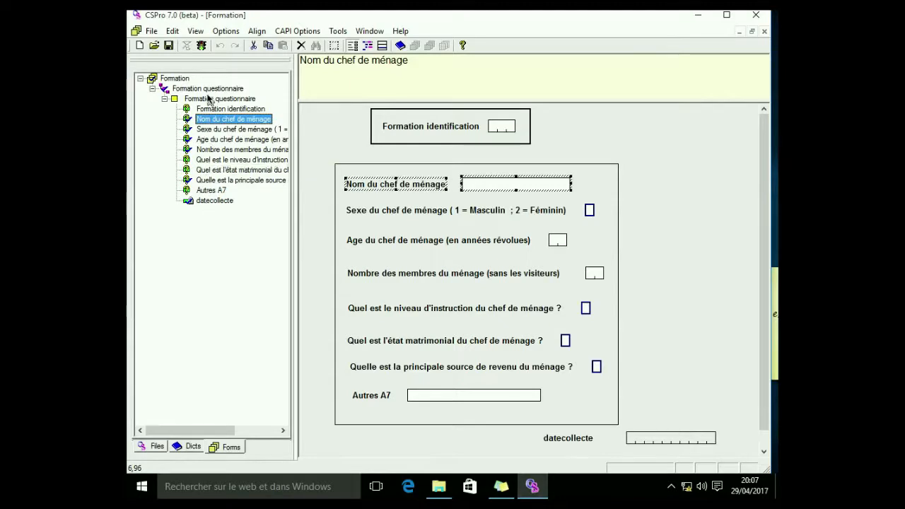
{"action": "left_click", "coordinate": [661, 442]}
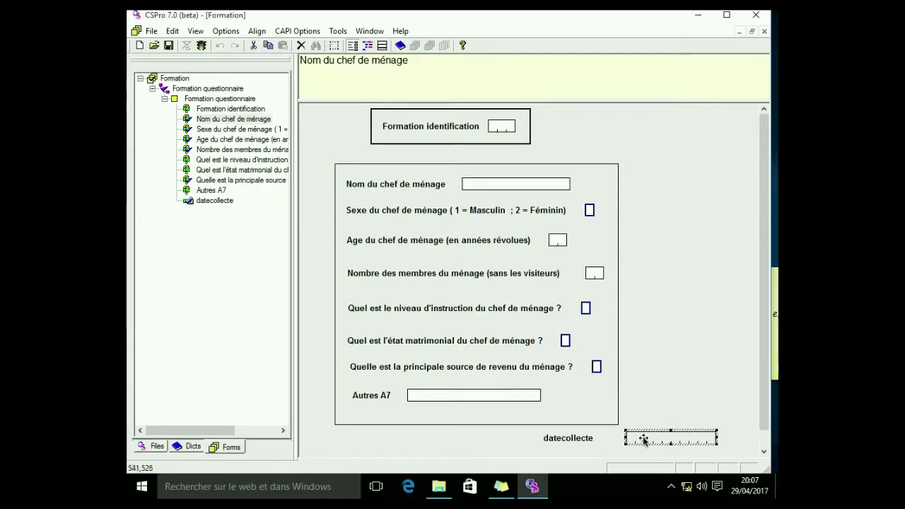
{"action": "left_click", "coordinate": [215, 201]}
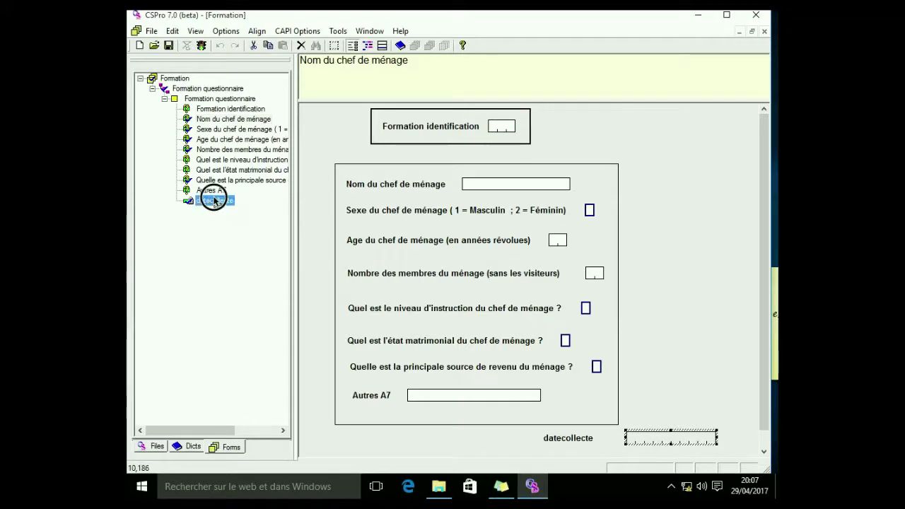
{"action": "left_click", "coordinate": [209, 90]}
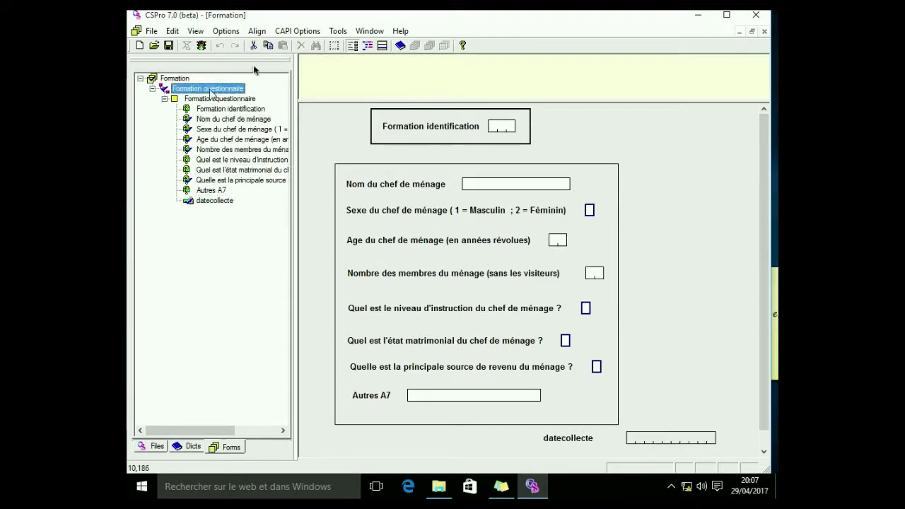
Examine the logic procedures of the datecollecte field, the form and the questionnaire level
{"action": "left_click", "coordinate": [369, 45]}
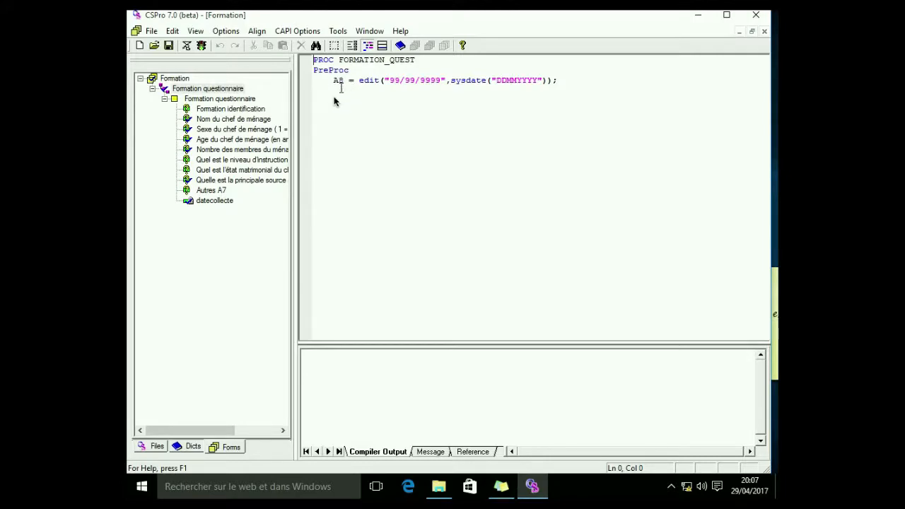
{"action": "left_click", "coordinate": [221, 201]}
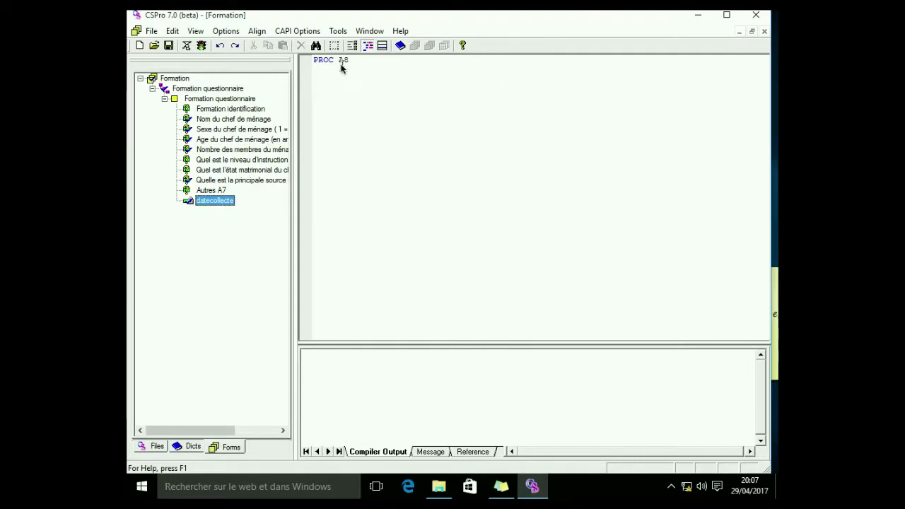
{"action": "left_click", "coordinate": [219, 99]}
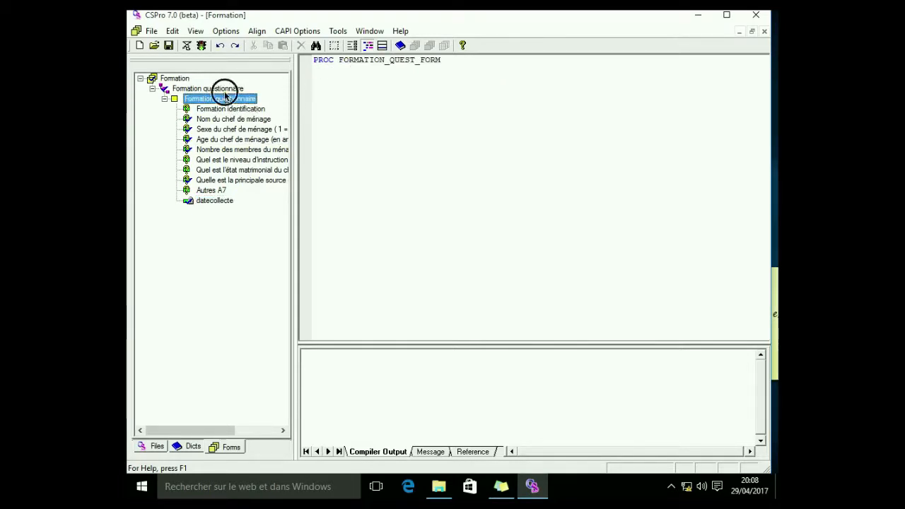
{"action": "left_click", "coordinate": [223, 90]}
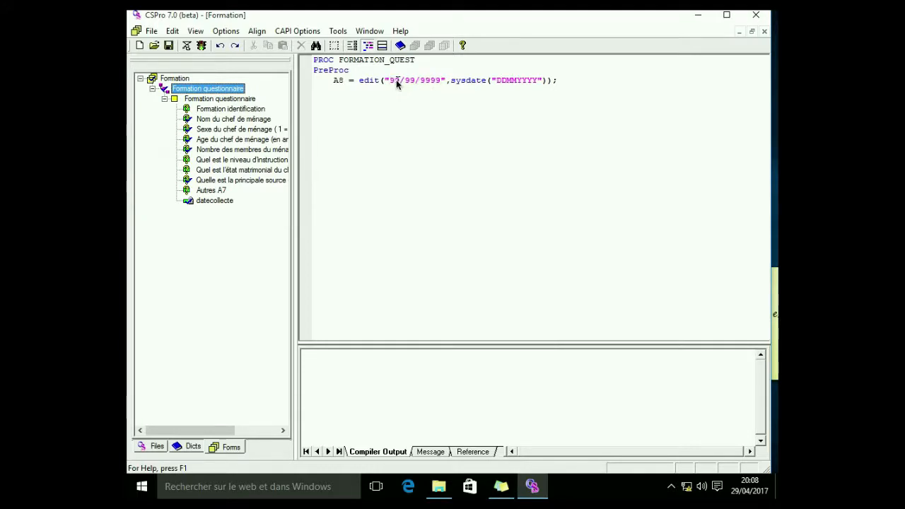
Adjust the questionnaire PreProc date assignment to edit("99/99/9999",sysdate("DDMMYYYY")) and compile the logic
{"action": "left_click", "coordinate": [437, 80]}
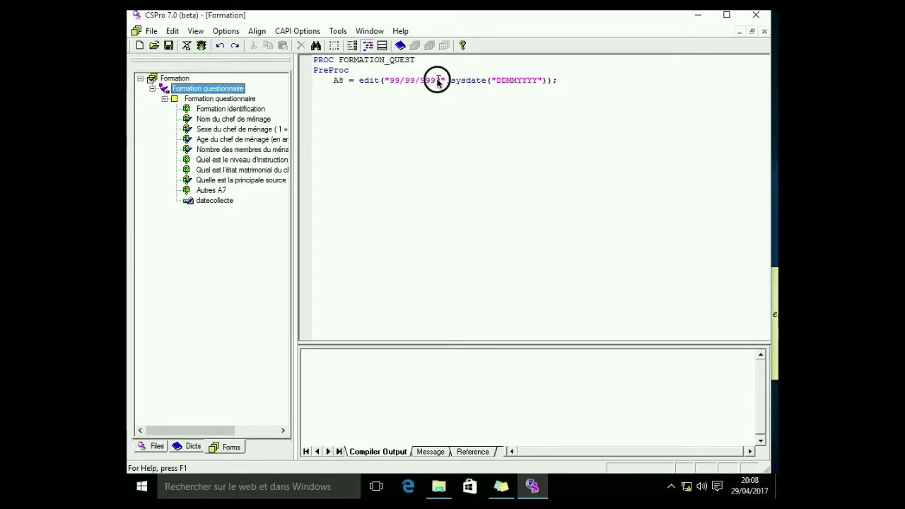
{"action": "left_click", "coordinate": [538, 81]}
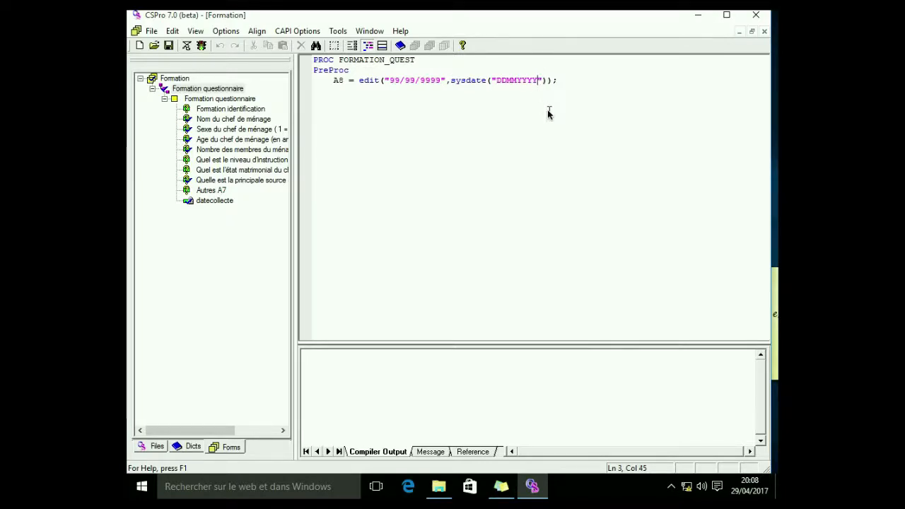
{"action": "left_click", "coordinate": [438, 81]}
{"action": "key", "text": "BackSpace"}
{"action": "key", "text": "BackSpace"}
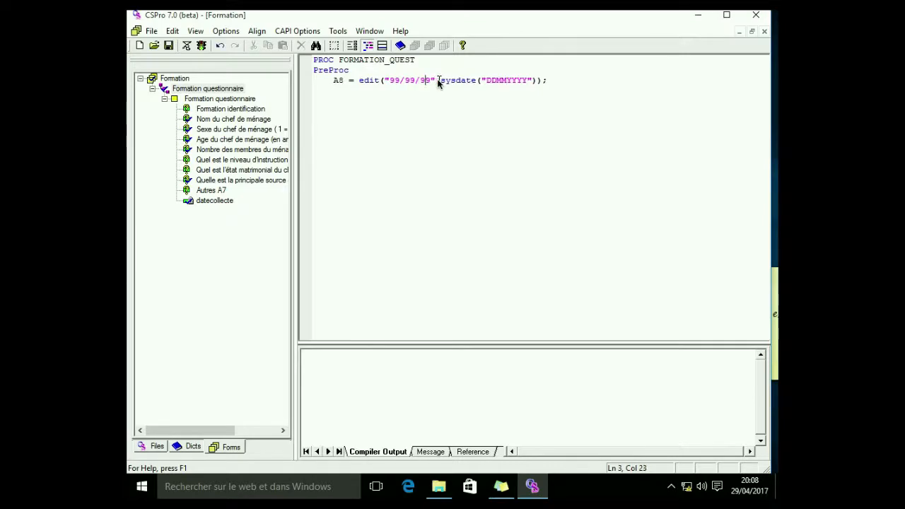
{"action": "left_click", "coordinate": [525, 82]}
{"action": "key", "text": "BackSpace"}
{"action": "type", "text": "99"}
{"action": "left_click", "coordinate": [525, 81]}
{"action": "type", "text": "YY"}
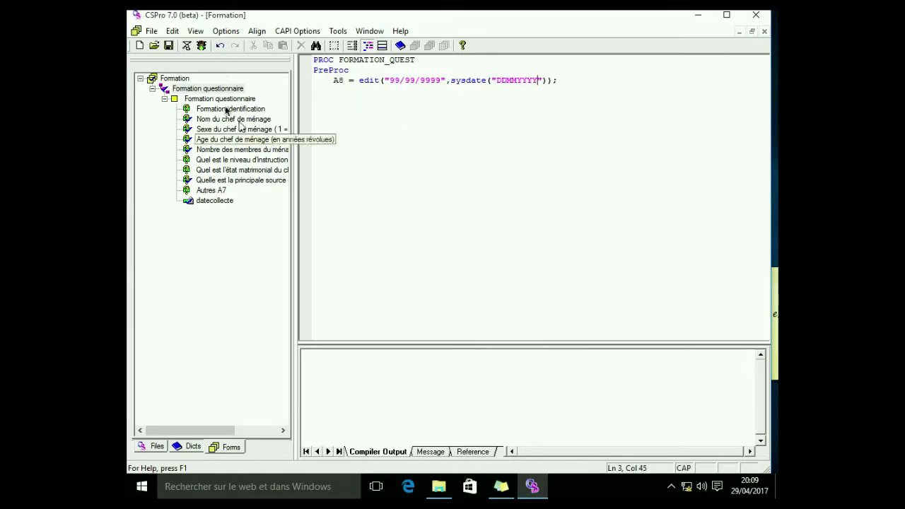
{"action": "left_click", "coordinate": [187, 48]}
{"action": "left_click", "coordinate": [187, 47]}
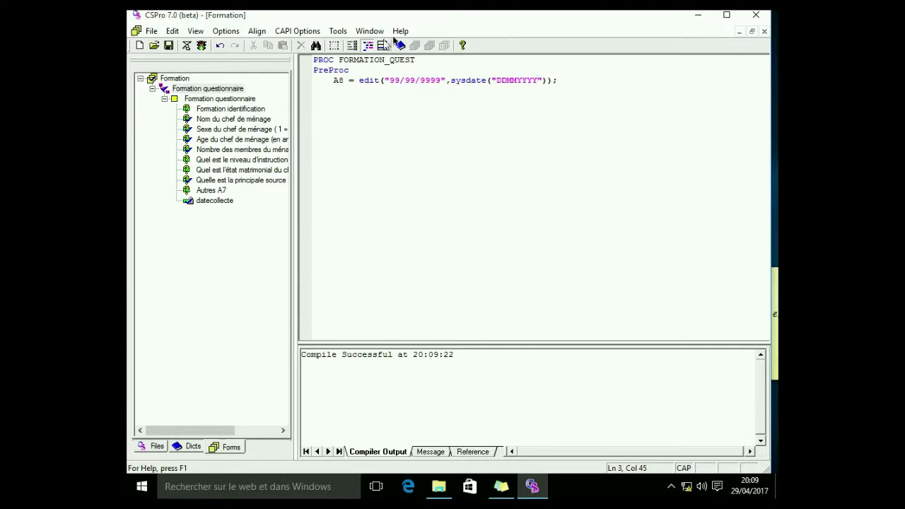
Open the Nom du chef de ménage procedure and correct its error message to "LE NOM EST OBLIGATOIR"
{"action": "left_click", "coordinate": [351, 45]}
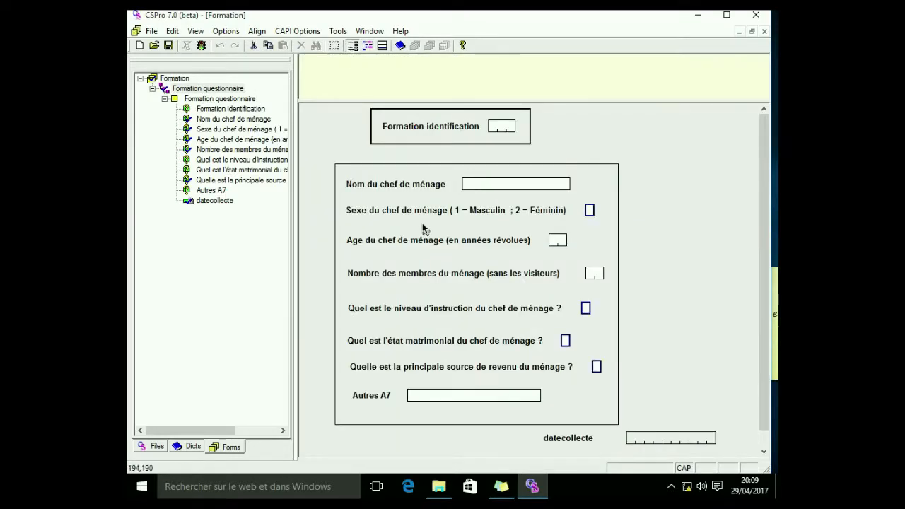
{"action": "left_click", "coordinate": [223, 122]}
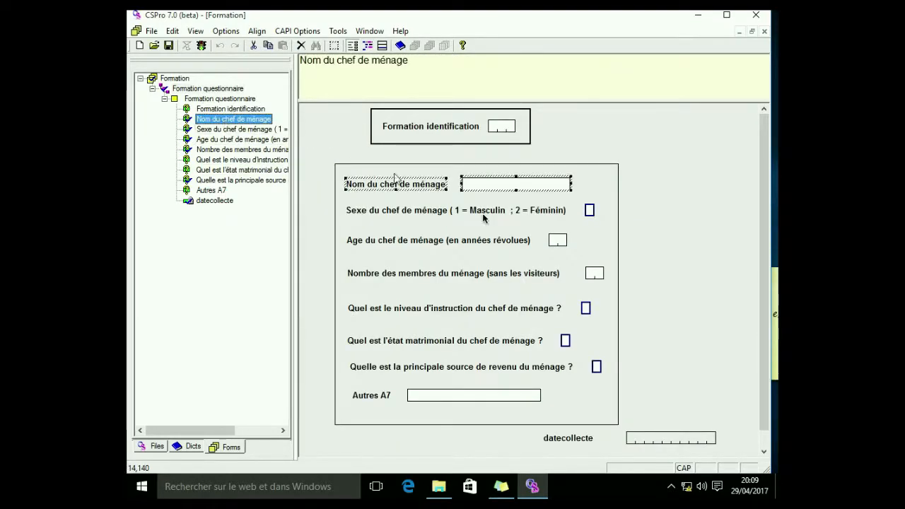
{"action": "left_click", "coordinate": [367, 45]}
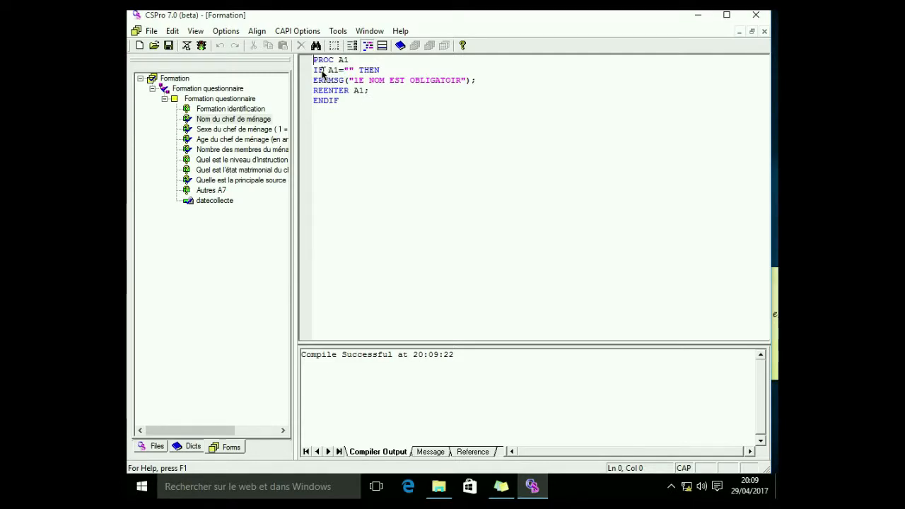
{"action": "left_click", "coordinate": [358, 80]}
{"action": "key", "text": "BackSpace"}
{"action": "type", "text": "E"}
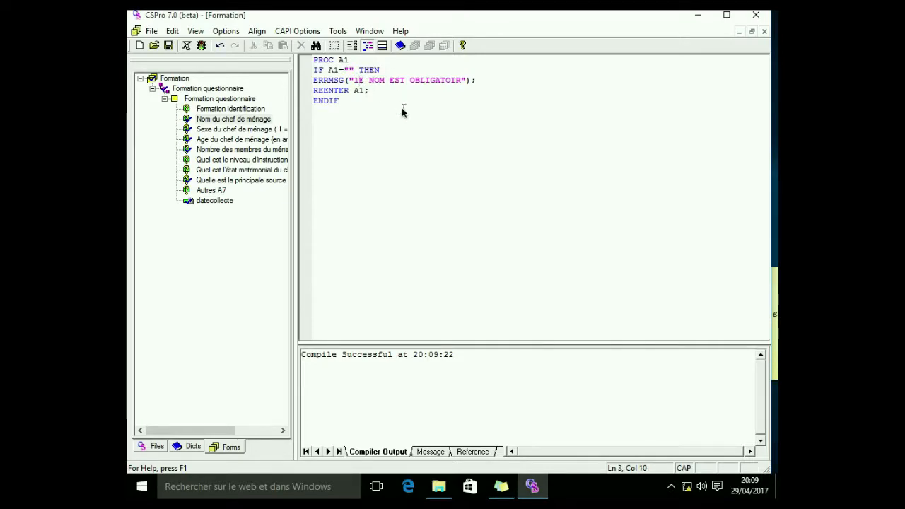
{"action": "type", "text": "L"}
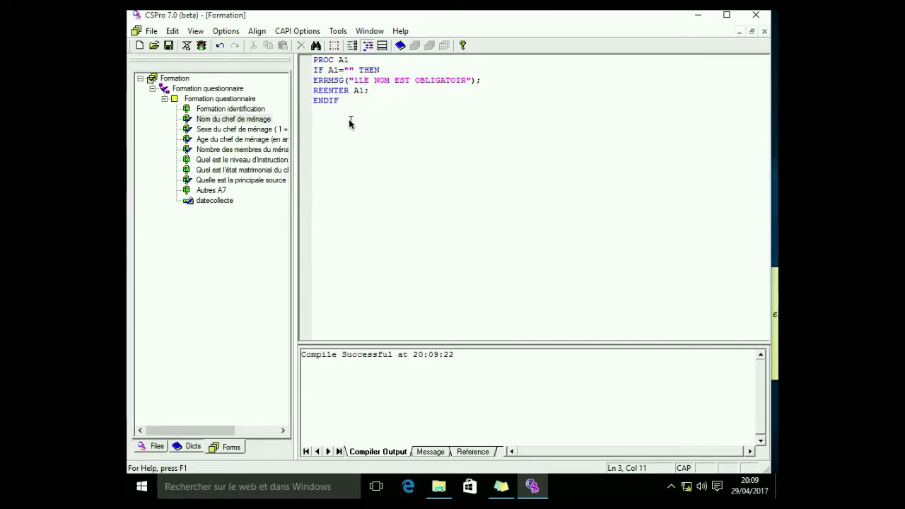
{"action": "key", "text": "Left"}
{"action": "key", "text": "BackSpace"}
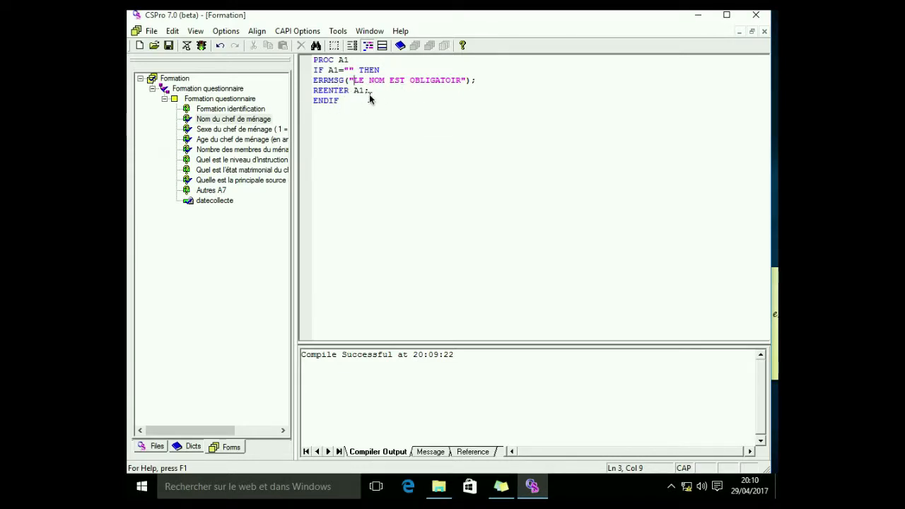
In the Nombre des membres procedure, change the tested and re-entered variable from A3 to A4
{"action": "left_click", "coordinate": [248, 130]}
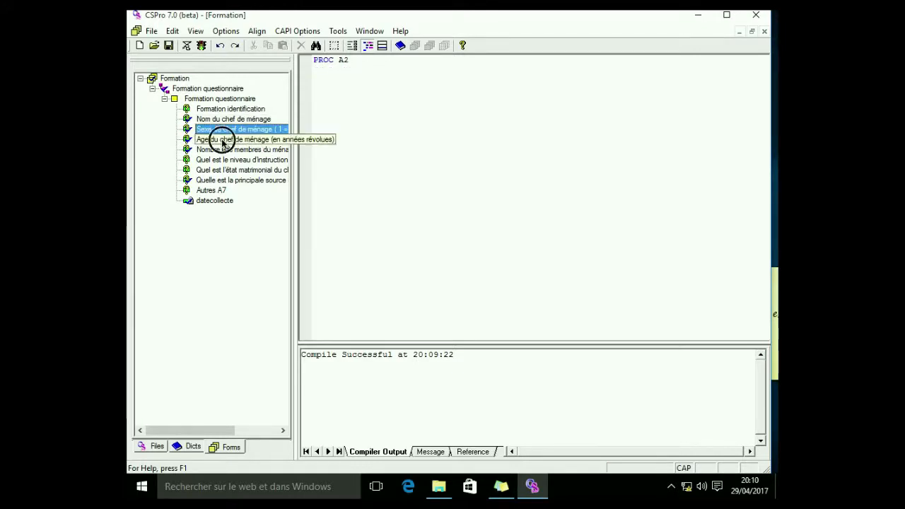
{"action": "left_click", "coordinate": [222, 140]}
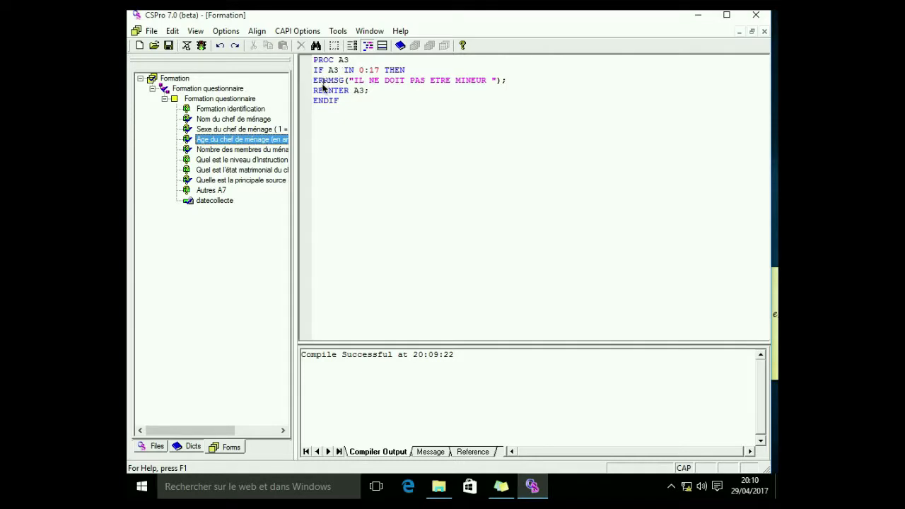
{"action": "left_click", "coordinate": [352, 44]}
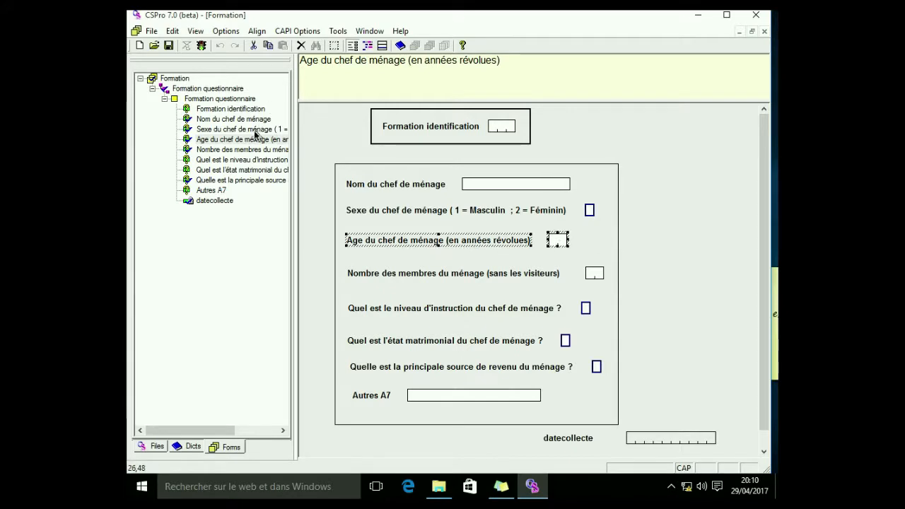
{"action": "left_click", "coordinate": [367, 44]}
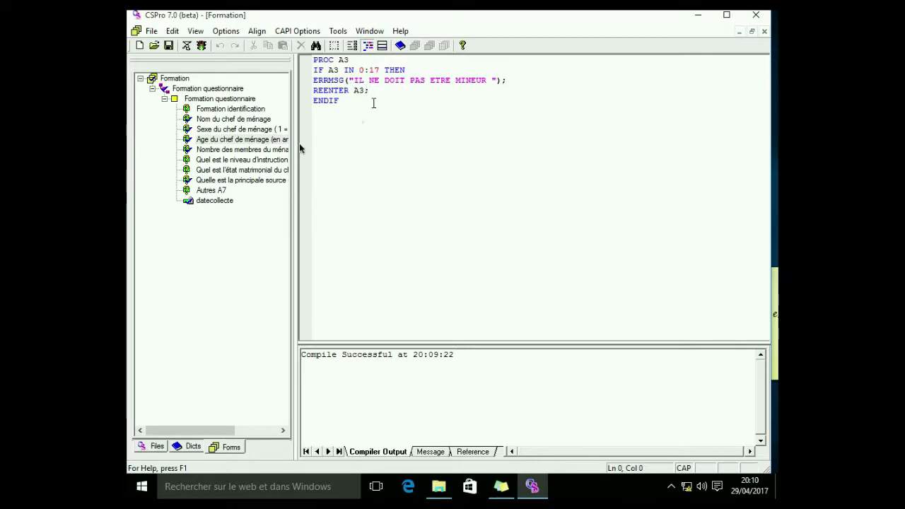
{"action": "left_click", "coordinate": [257, 150]}
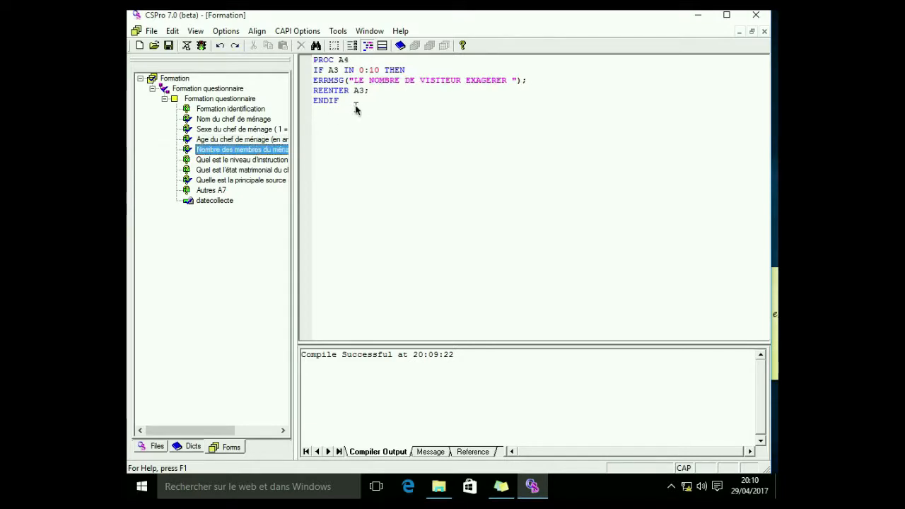
{"action": "left_click", "coordinate": [338, 73]}
{"action": "key", "text": "BackSpace"}
{"action": "type", "text": "4"}
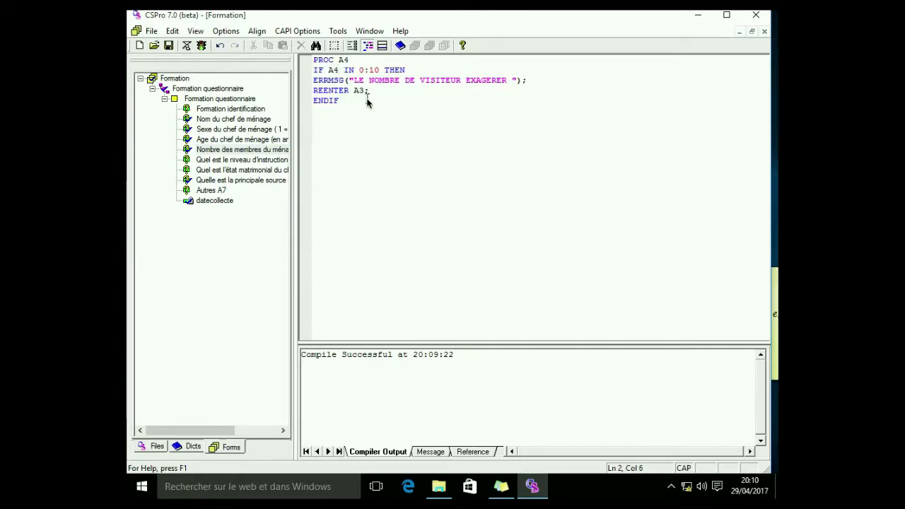
{"action": "left_click", "coordinate": [361, 92]}
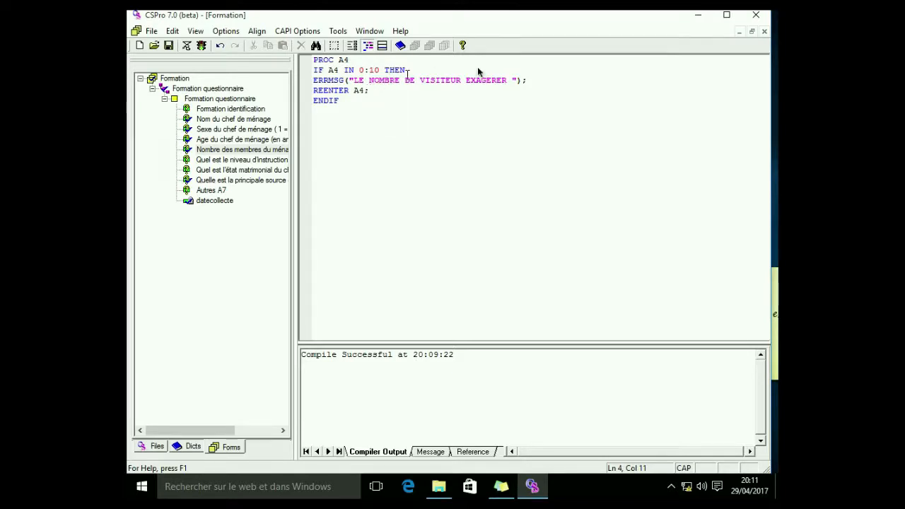
Add SKIP TO A5; for valid values and an ELSE before the error message in the A4 procedure
{"action": "left_click", "coordinate": [432, 71]}
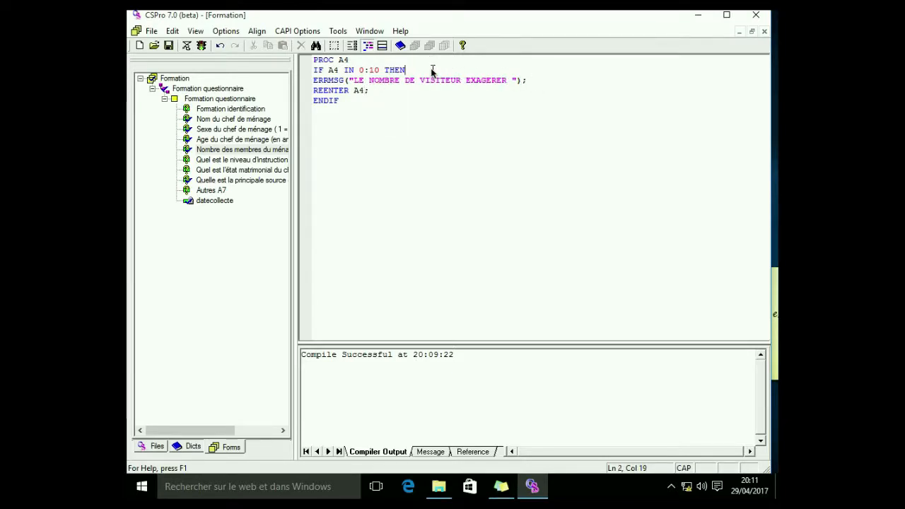
{"action": "key", "text": "Return"}
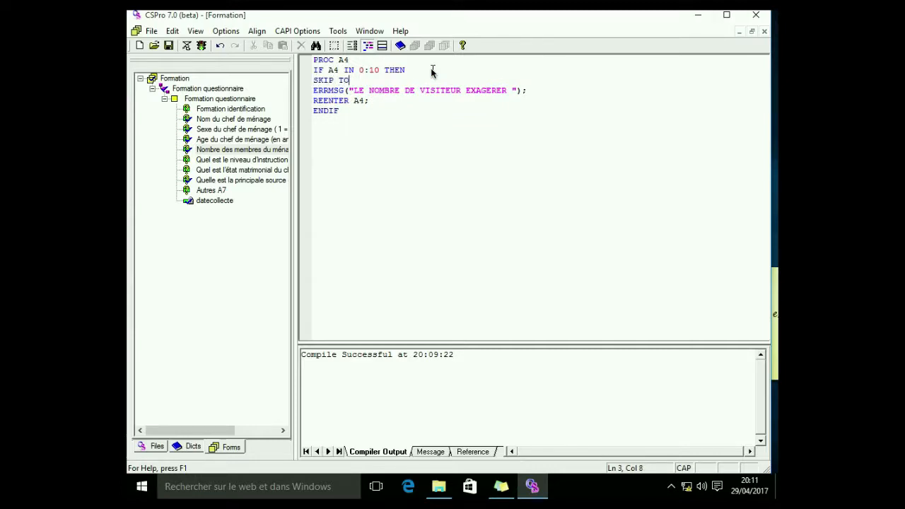
{"action": "type", "text": "SKIP TO A5"}
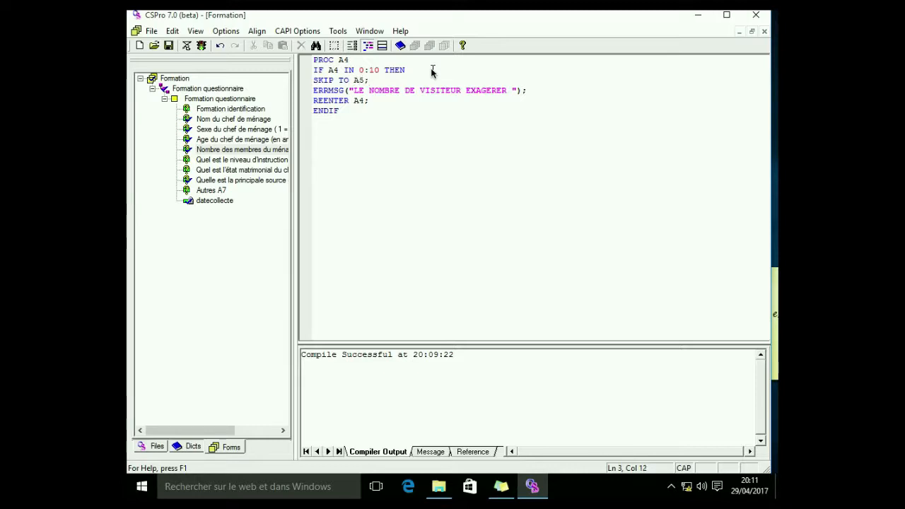
{"action": "type", "text": ";"}
{"action": "key", "text": "Return"}
{"action": "type", "text": "ElSE"}
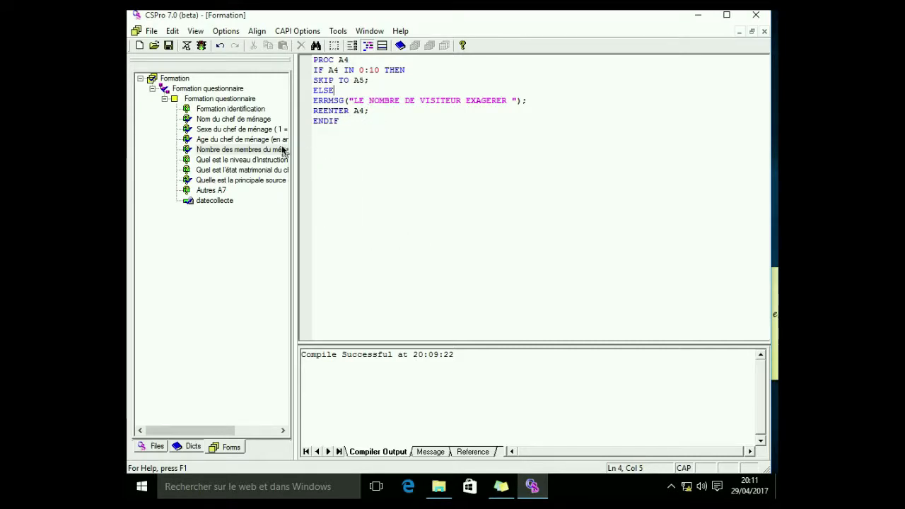
Review the logic procedures of the remaining questions from A5 through datecollecte
{"action": "left_click", "coordinate": [245, 161]}
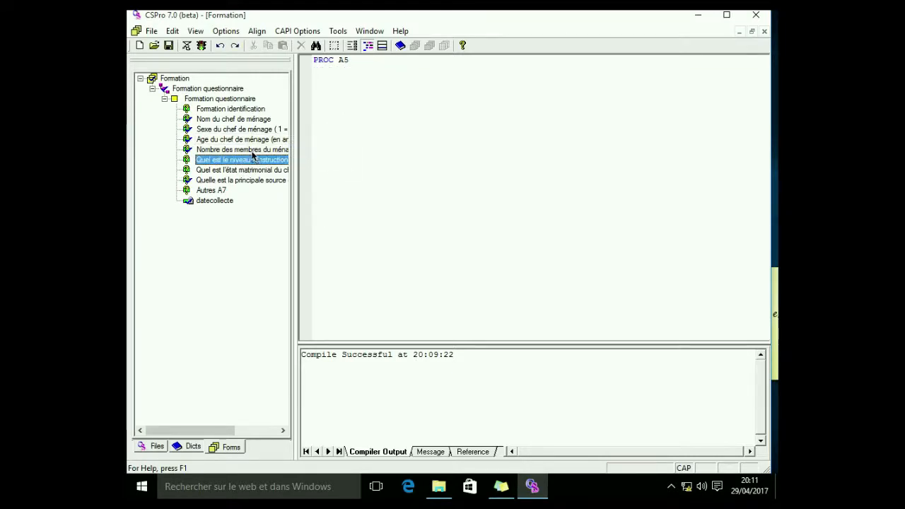
{"action": "left_click", "coordinate": [247, 173]}
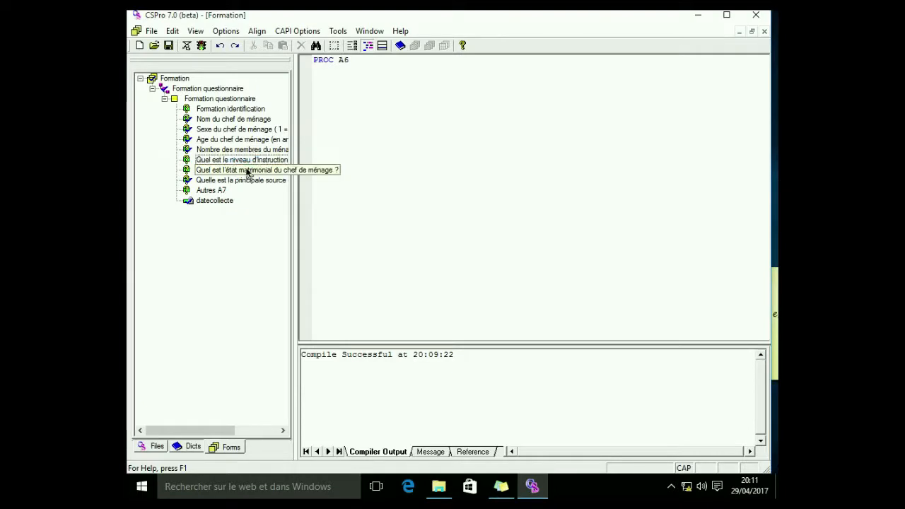
{"action": "left_click", "coordinate": [240, 182]}
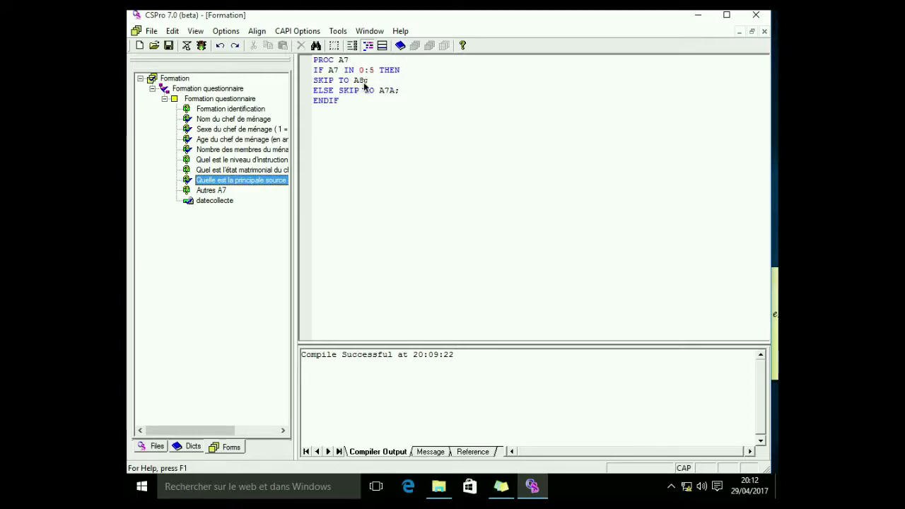
{"action": "left_click", "coordinate": [223, 202]}
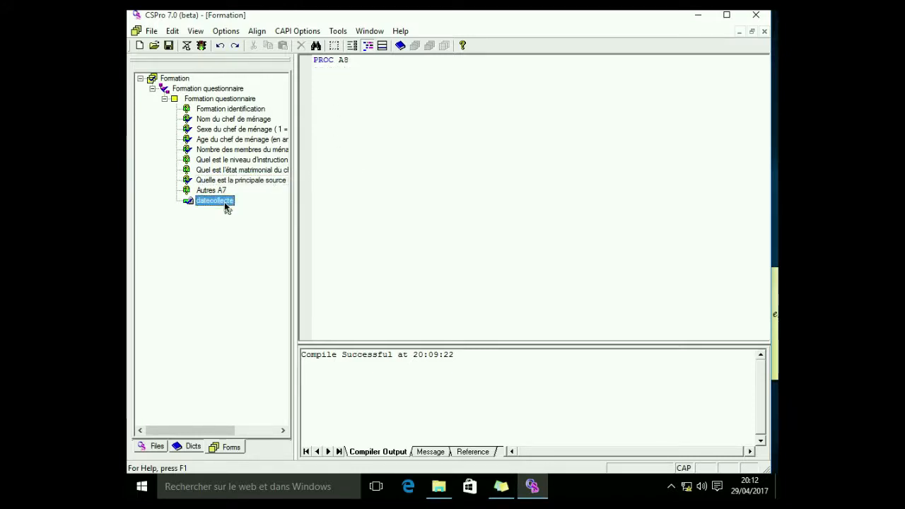
{"action": "left_click", "coordinate": [233, 180]}
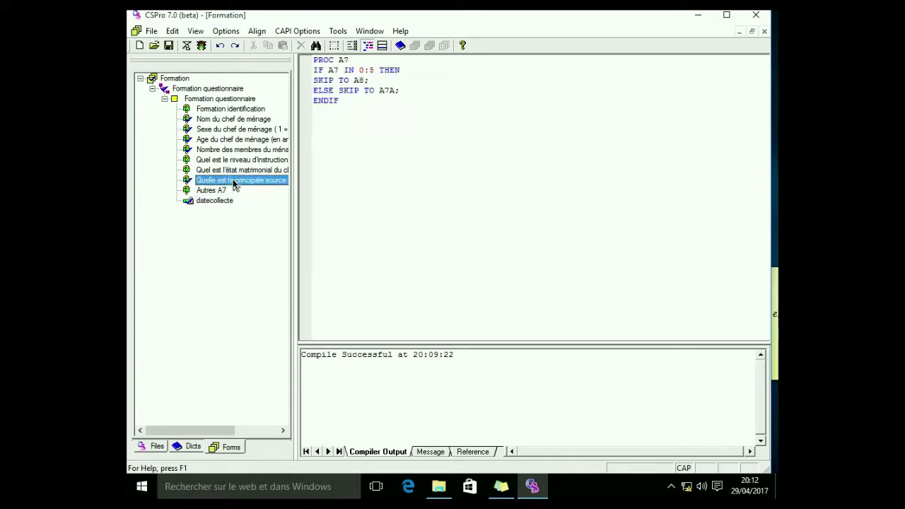
{"action": "left_click", "coordinate": [370, 81]}
{"action": "left_click", "coordinate": [373, 72]}
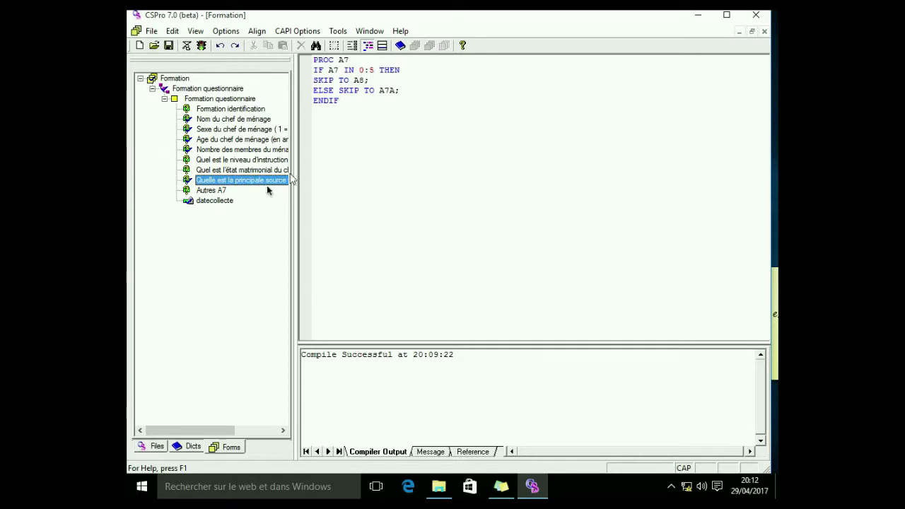
{"action": "left_click", "coordinate": [210, 191]}
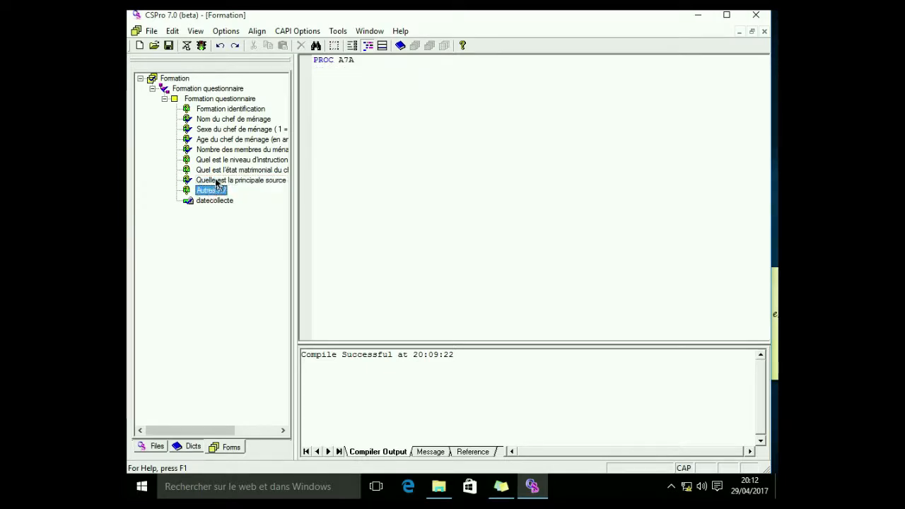
{"action": "left_click", "coordinate": [216, 182]}
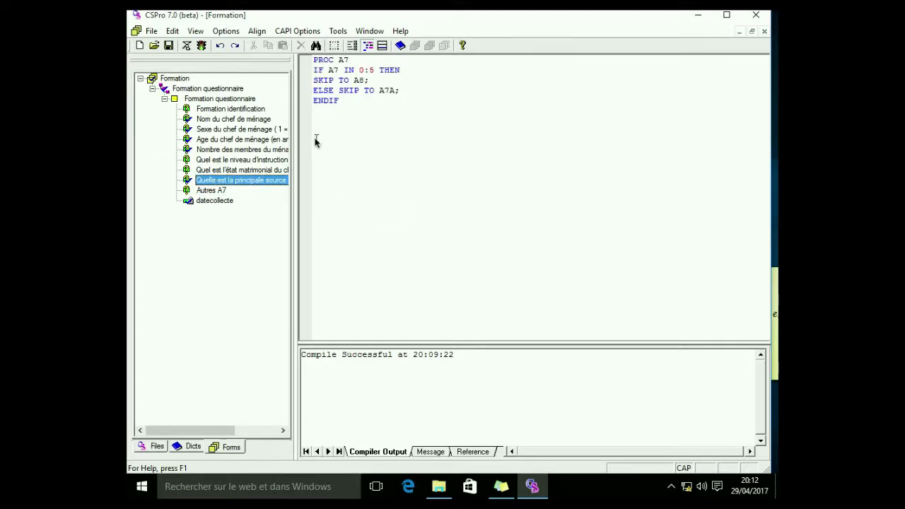
Run the data entry application, saving the changes and opening the donneesformation.csdb data file
{"action": "left_click", "coordinate": [203, 47]}
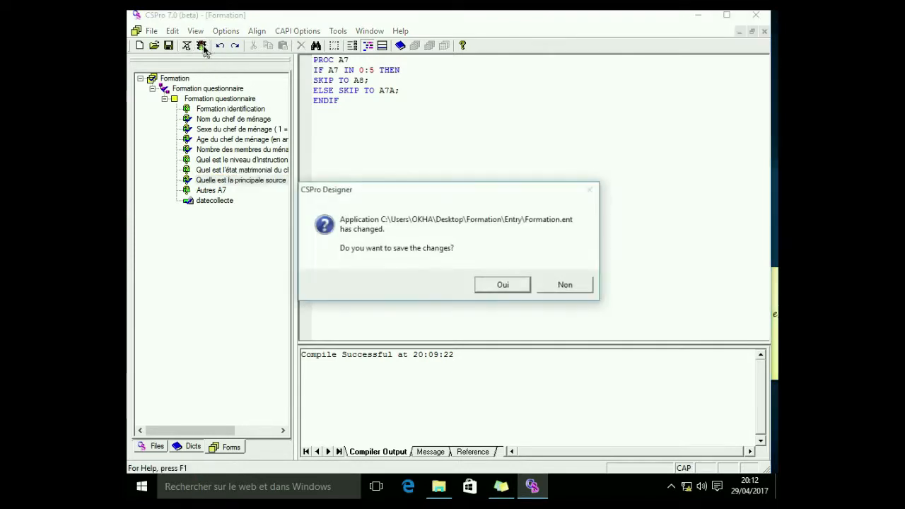
{"action": "left_click", "coordinate": [503, 285]}
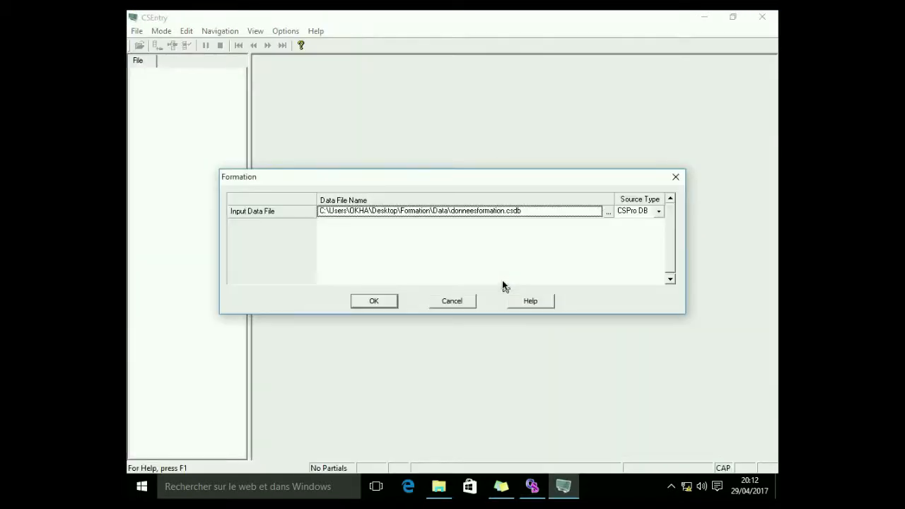
{"action": "left_click", "coordinate": [393, 302]}
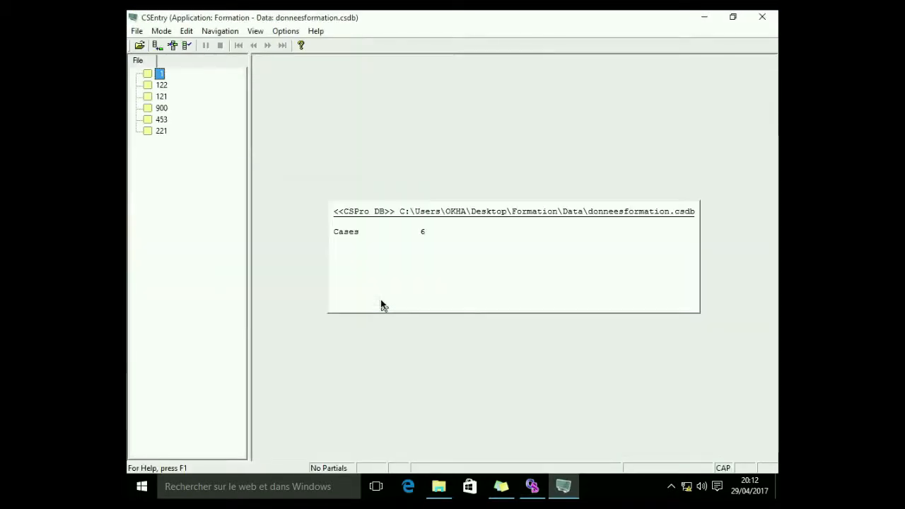
Add a new case with identification 345 and try to move past the empty head-of-household name
{"action": "left_click", "coordinate": [156, 45]}
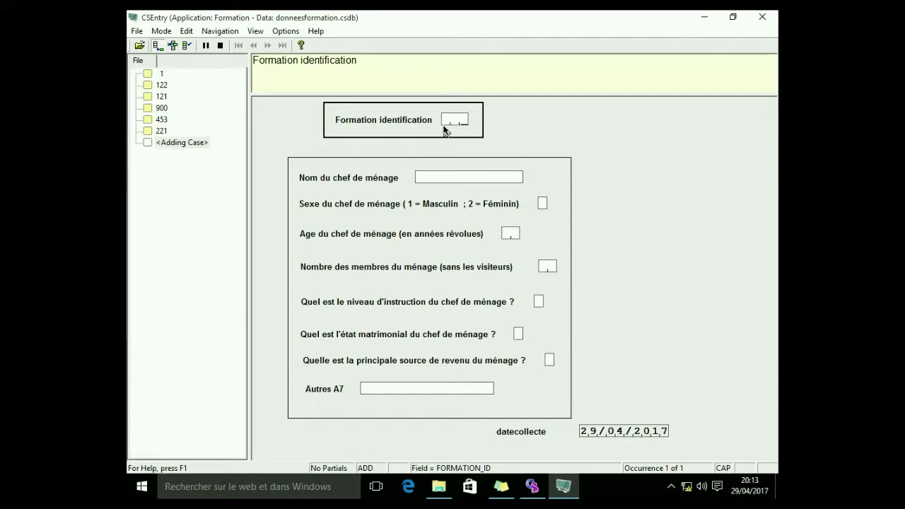
{"action": "type", "text": "345"}
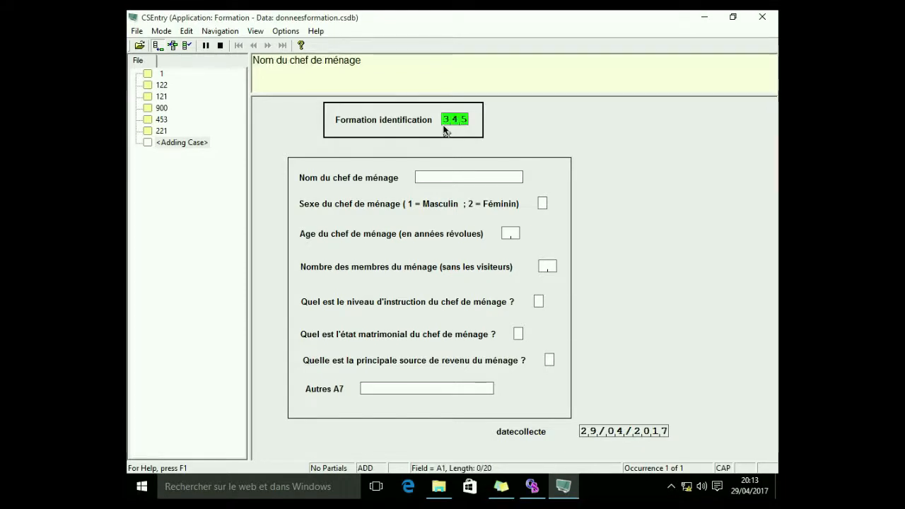
{"action": "left_click", "coordinate": [542, 204]}
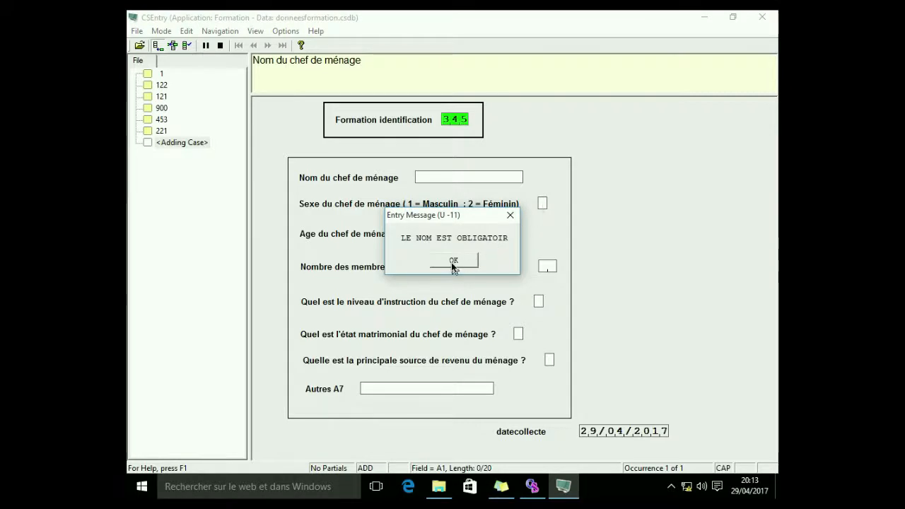
Dismiss the message and rerun the data entry application with the donneesformation.csdb data file
{"action": "left_click", "coordinate": [452, 260]}
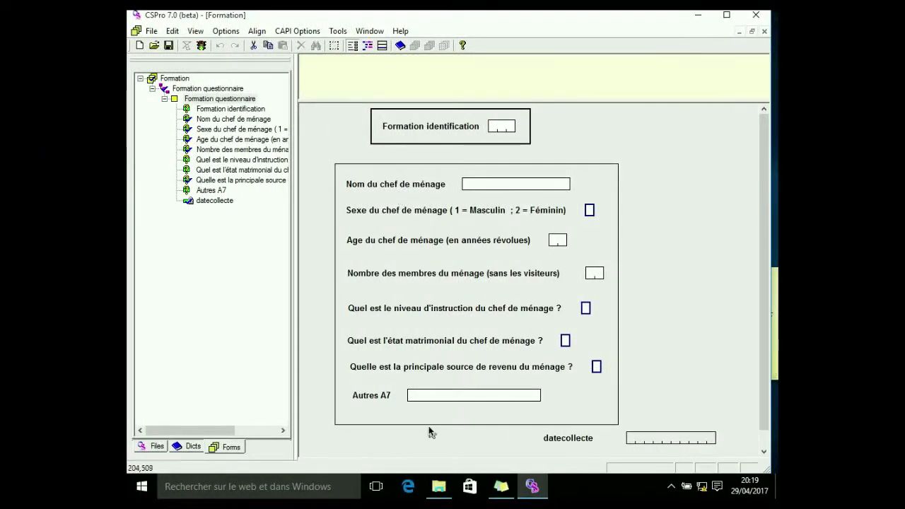
{"action": "left_click", "coordinate": [201, 46]}
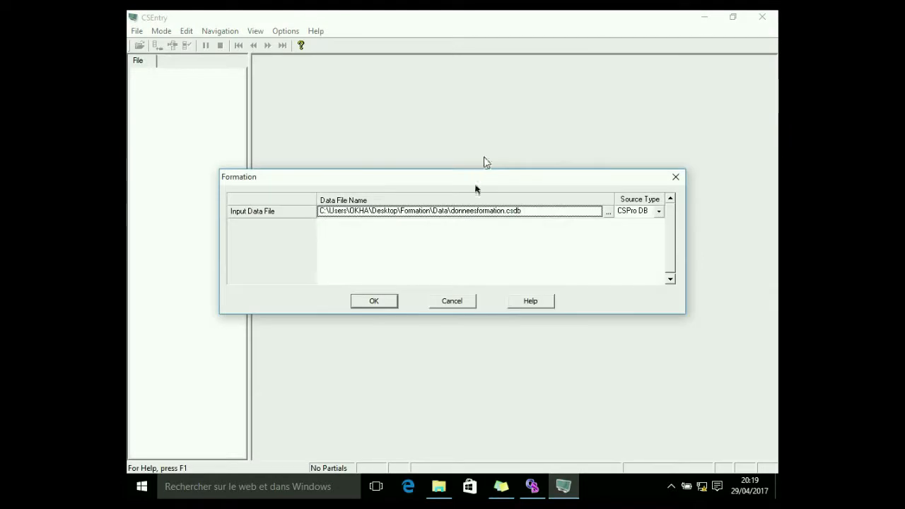
{"action": "left_click", "coordinate": [376, 301]}
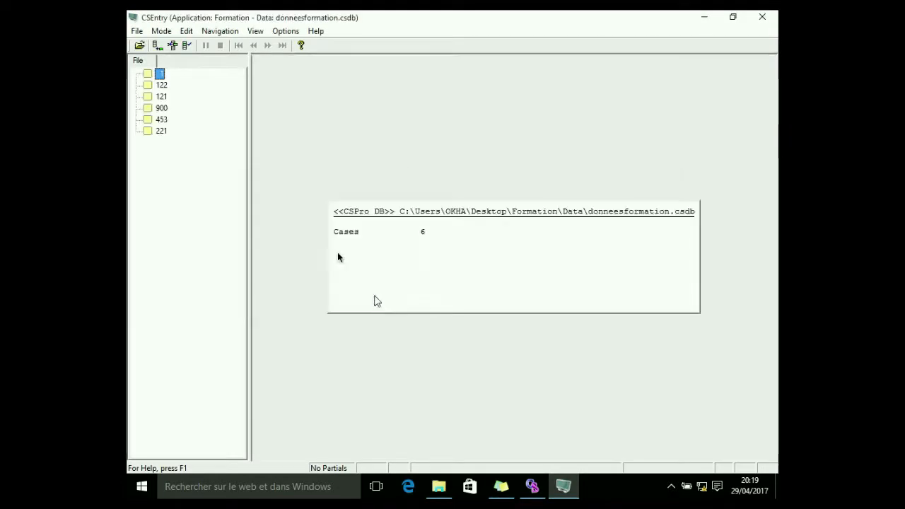
Add and accept case 564 with a head-of-household name, sex 1, age 45, 1 member, education 2, marital status 3, income source 4
{"action": "left_click", "coordinate": [157, 45]}
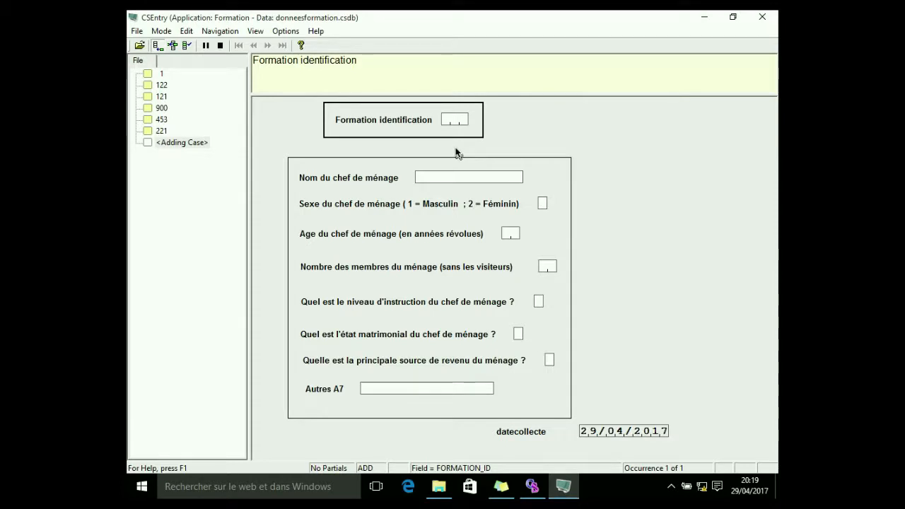
{"action": "type", "text": "564"}
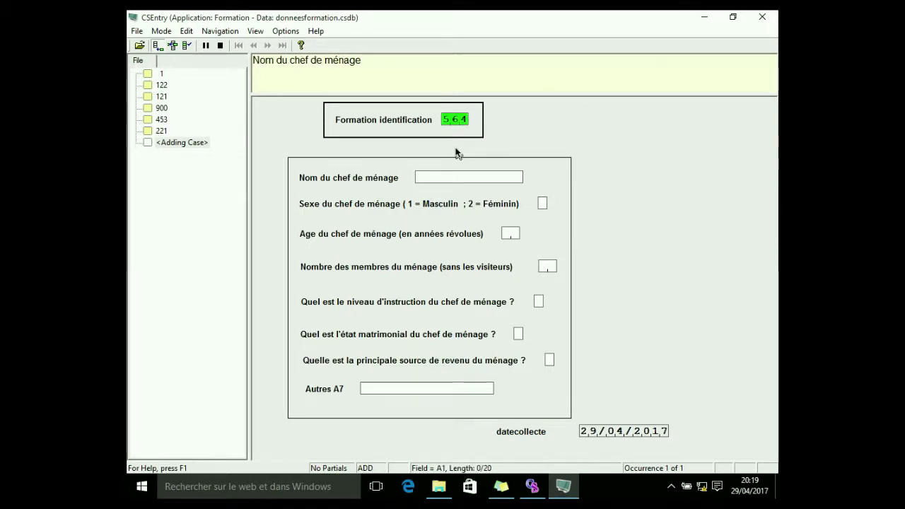
{"action": "type", "text": "okha"}
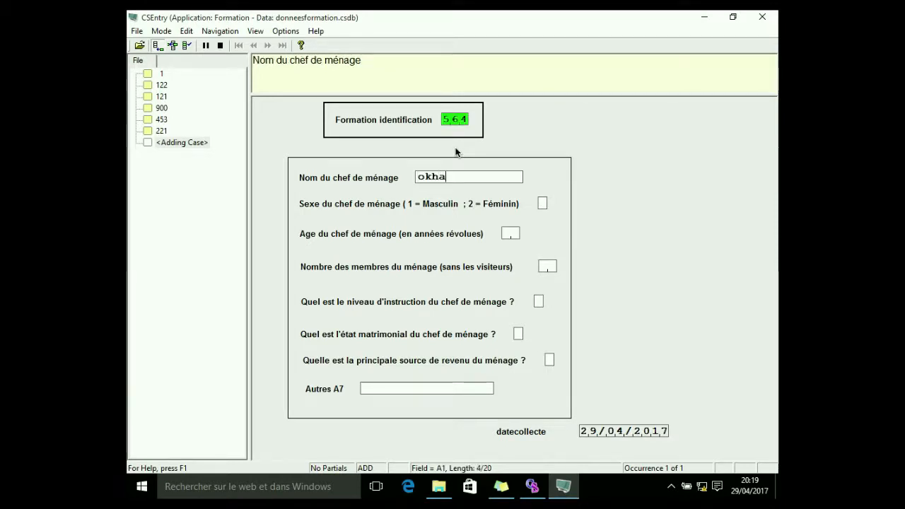
{"action": "left_click", "coordinate": [541, 204]}
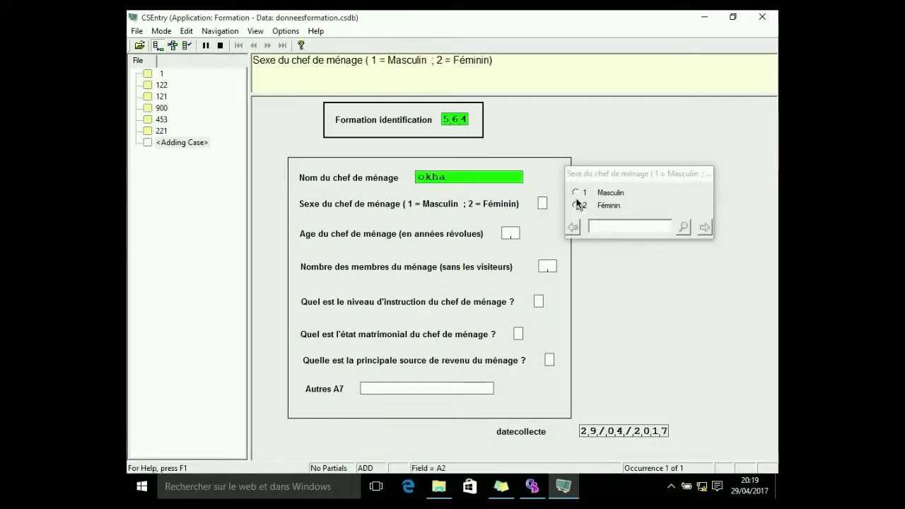
{"action": "left_click", "coordinate": [577, 196]}
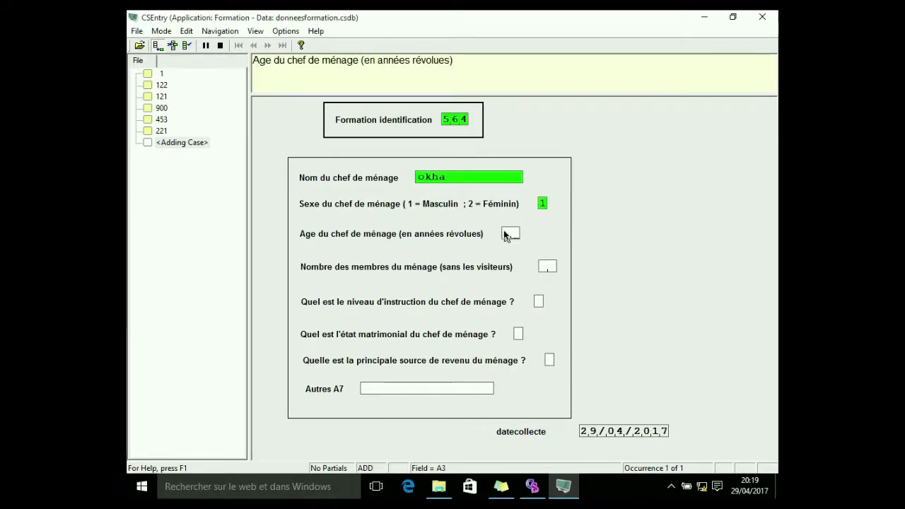
{"action": "type", "text": "45"}
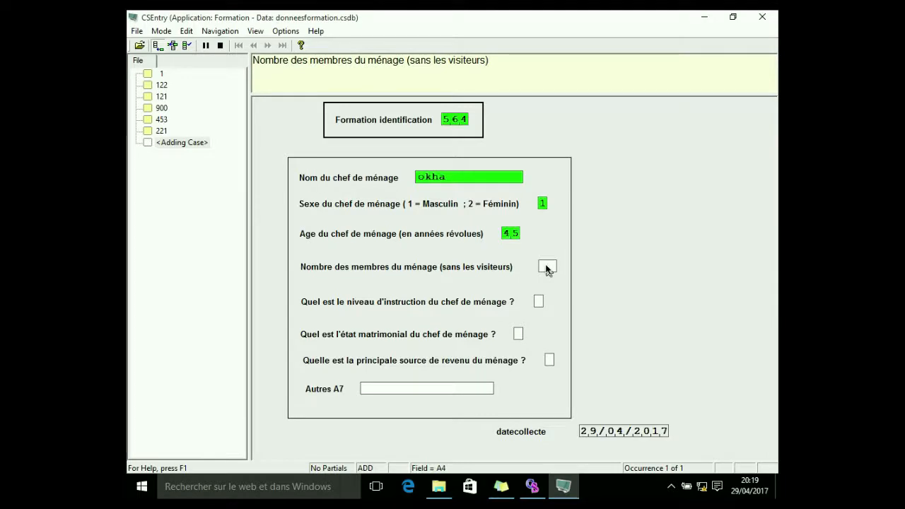
{"action": "type", "text": "1"}
{"action": "left_click", "coordinate": [538, 302]}
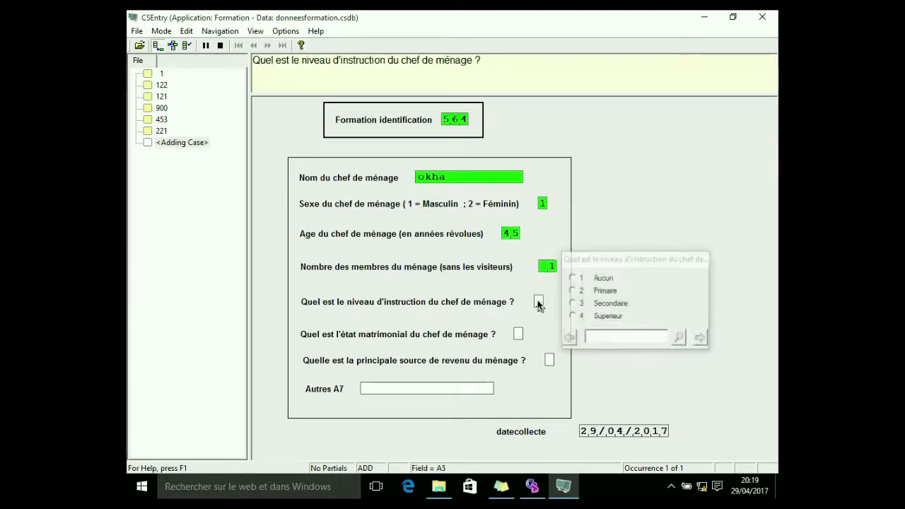
{"action": "left_click", "coordinate": [573, 291]}
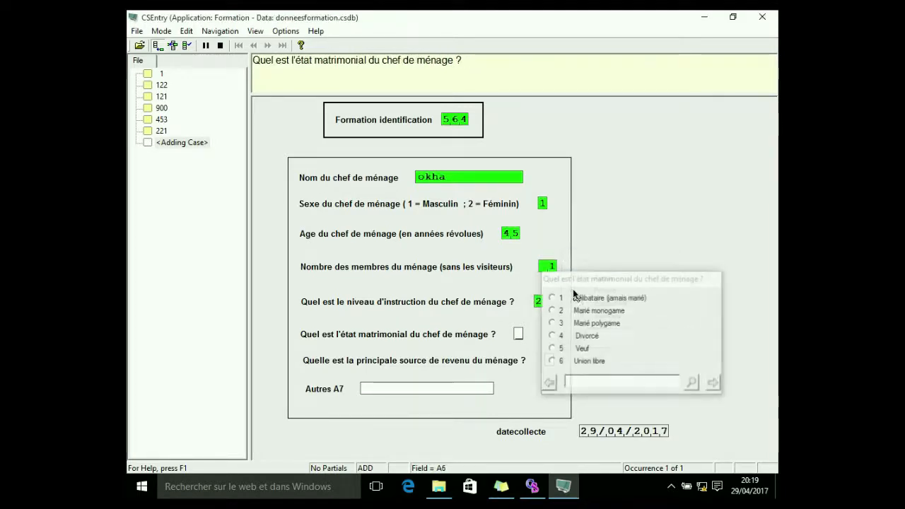
{"action": "left_click", "coordinate": [555, 326]}
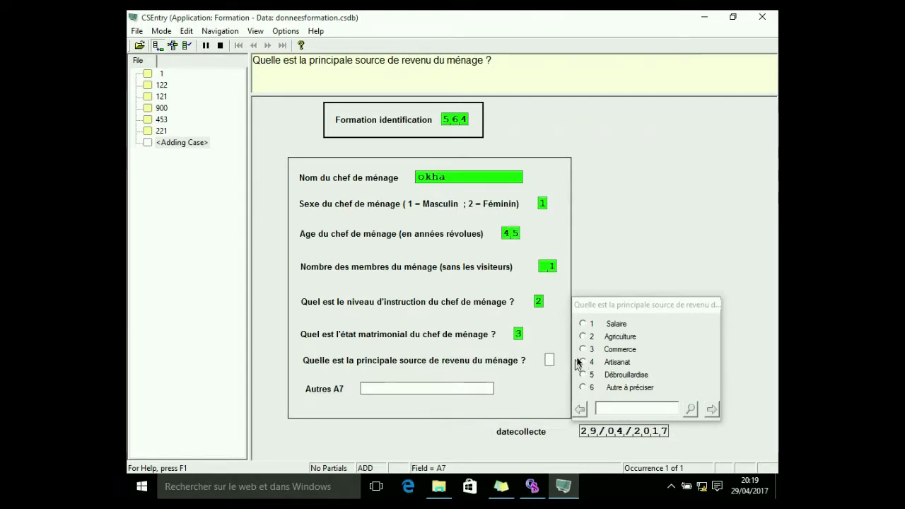
{"action": "left_click", "coordinate": [582, 363]}
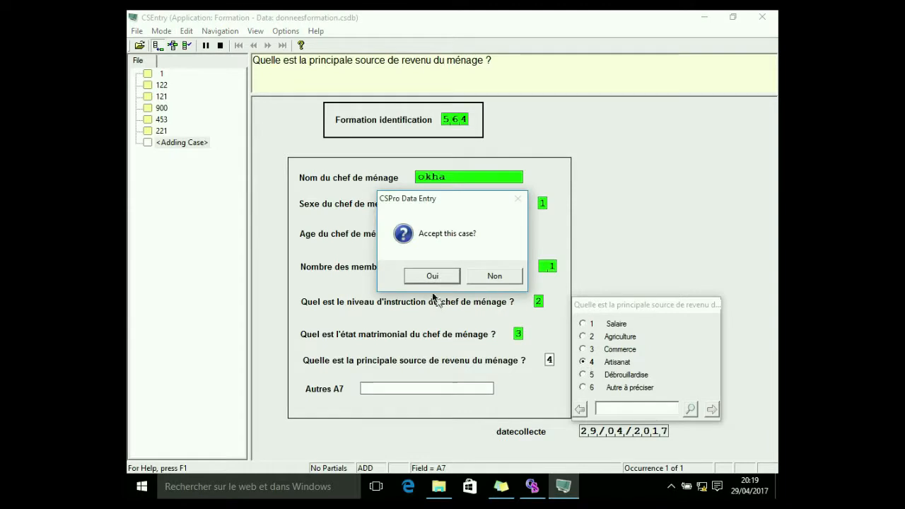
{"action": "left_click", "coordinate": [432, 276]}
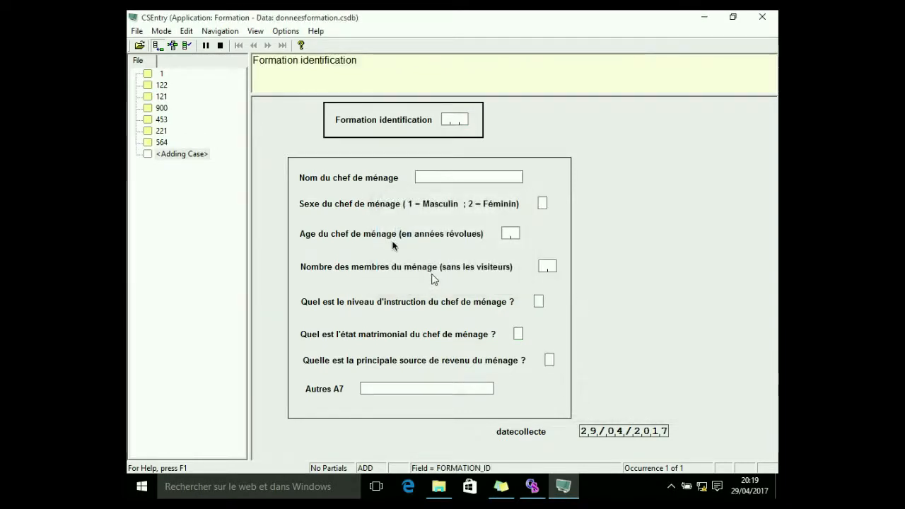
Start case 342 with a head-of-household name, sex 2, age 45, and try 2 household members before correcting the entry
{"action": "type", "text": "34"}
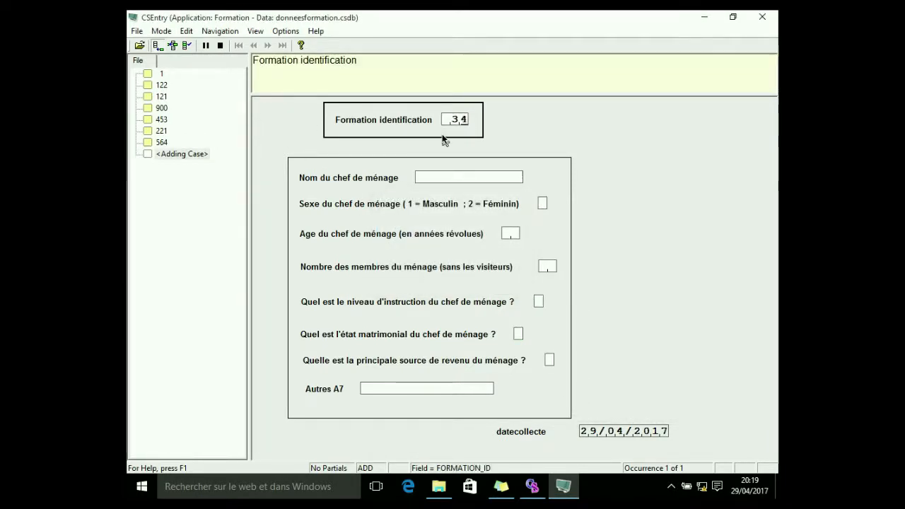
{"action": "type", "text": "2"}
{"action": "type", "text": "okha"}
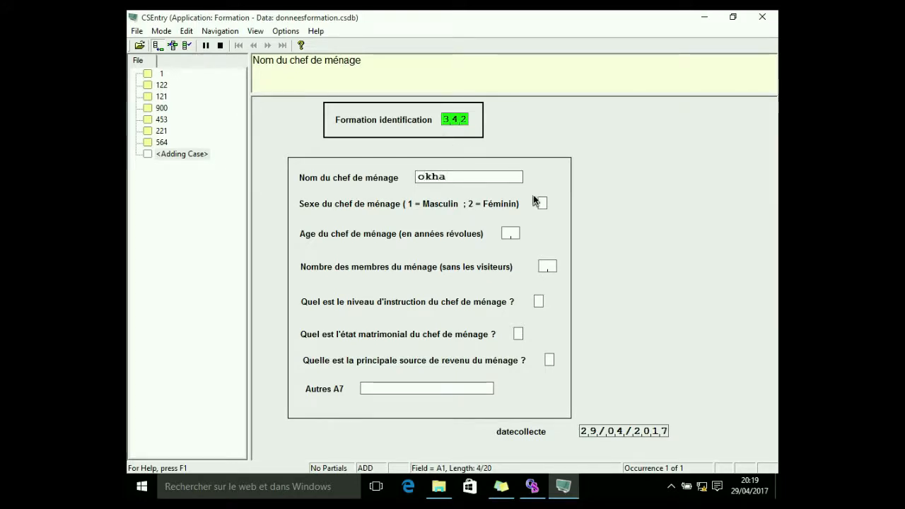
{"action": "left_click", "coordinate": [541, 203]}
{"action": "left_click", "coordinate": [577, 205]}
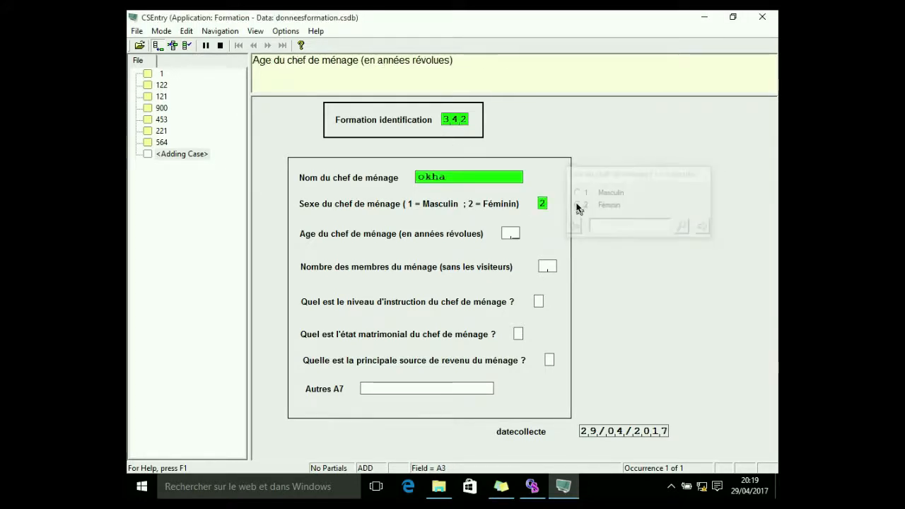
{"action": "type", "text": "45"}
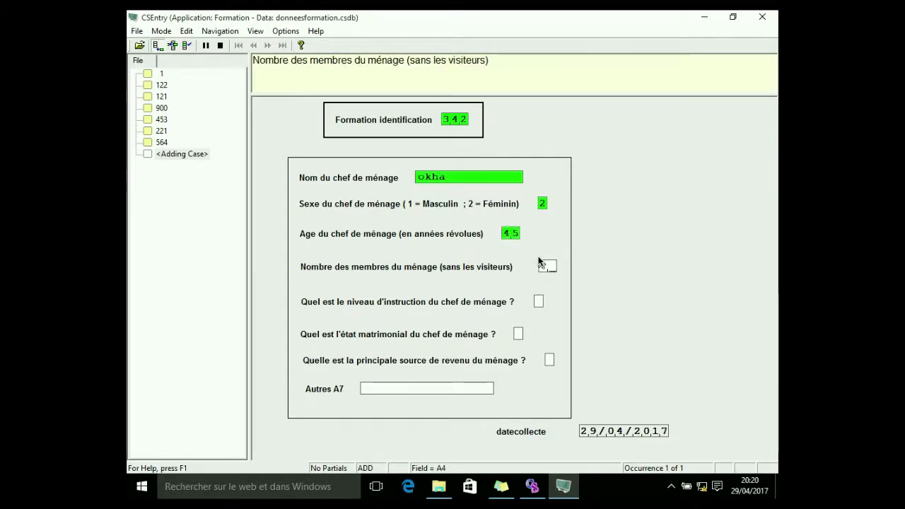
{"action": "type", "text": "2"}
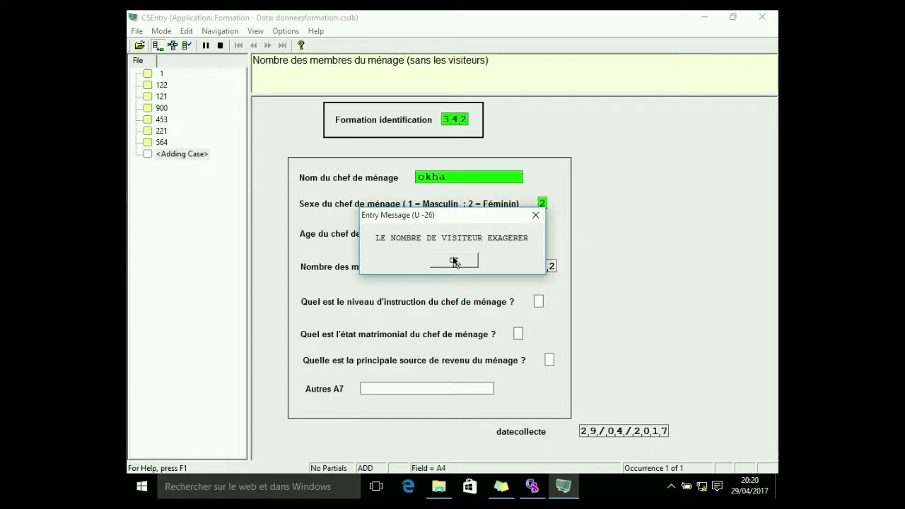
{"action": "left_click", "coordinate": [454, 260]}
{"action": "key", "text": "BackSpace"}
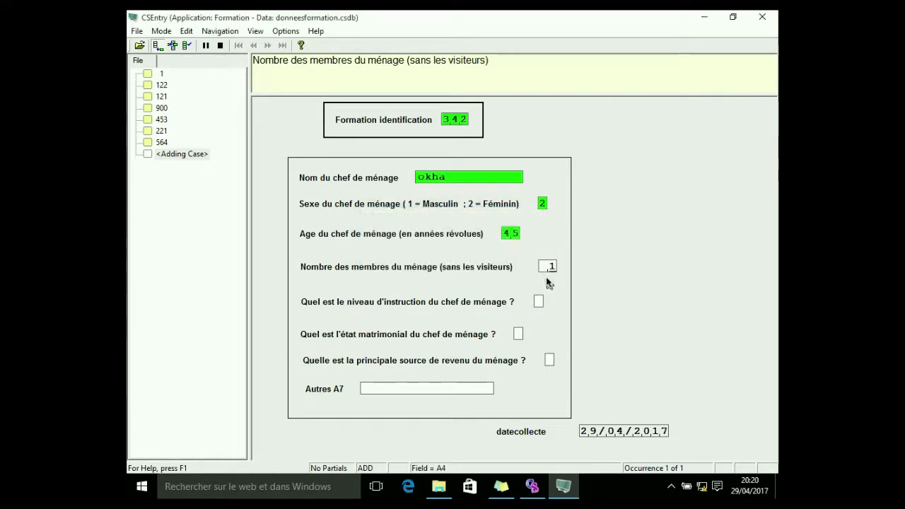
Answer education 3, marital status 4, income source 6 with other source aurep, and accept the case
{"action": "left_click", "coordinate": [537, 304]}
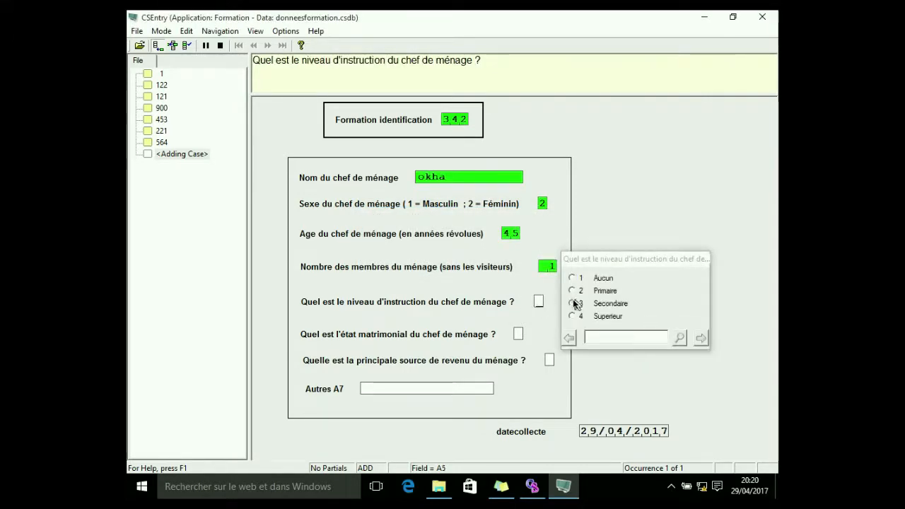
{"action": "left_click", "coordinate": [572, 305]}
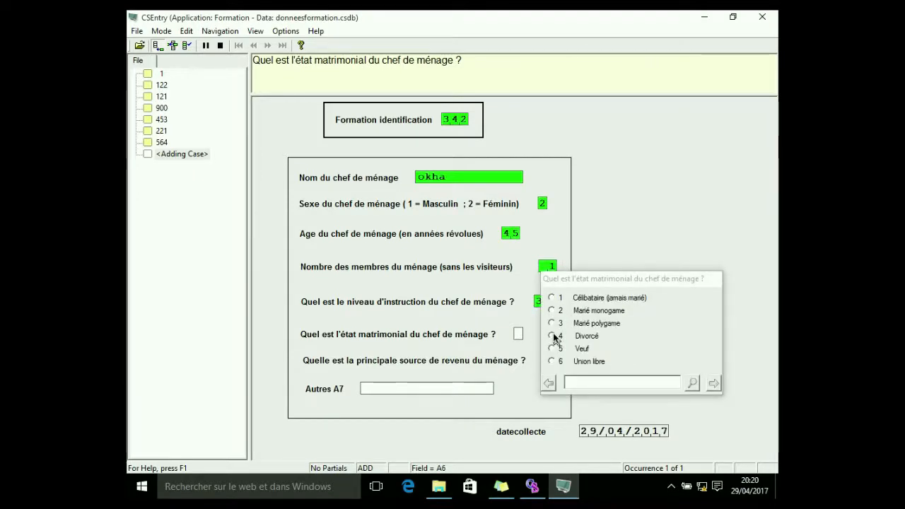
{"action": "left_click", "coordinate": [554, 337]}
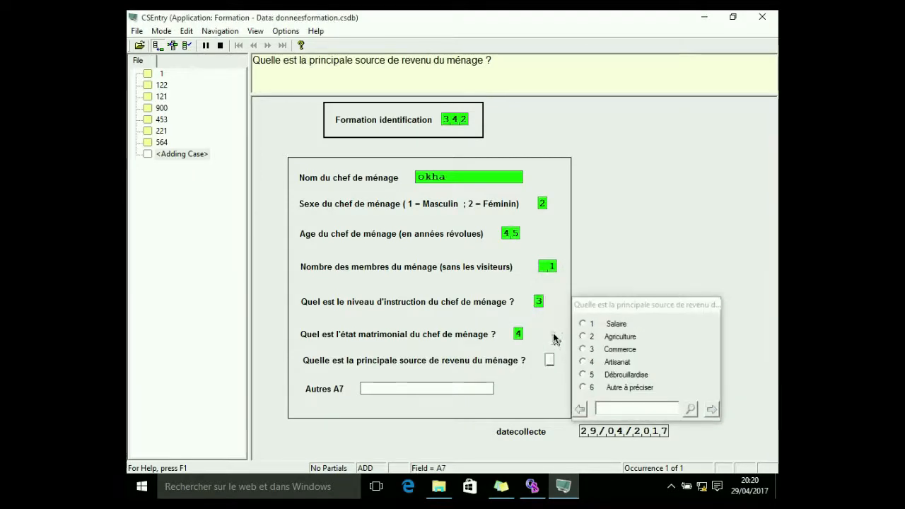
{"action": "left_click", "coordinate": [585, 388]}
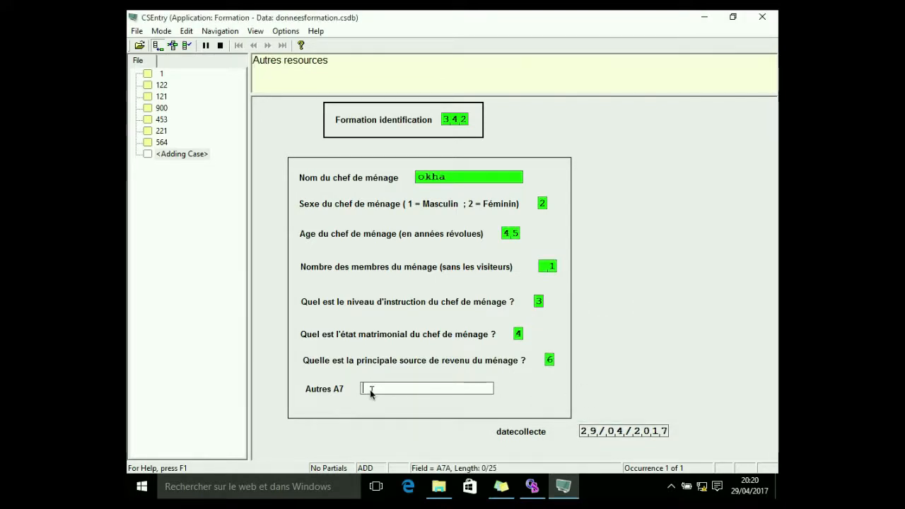
{"action": "type", "text": "aurep"}
{"action": "key", "text": "Return"}
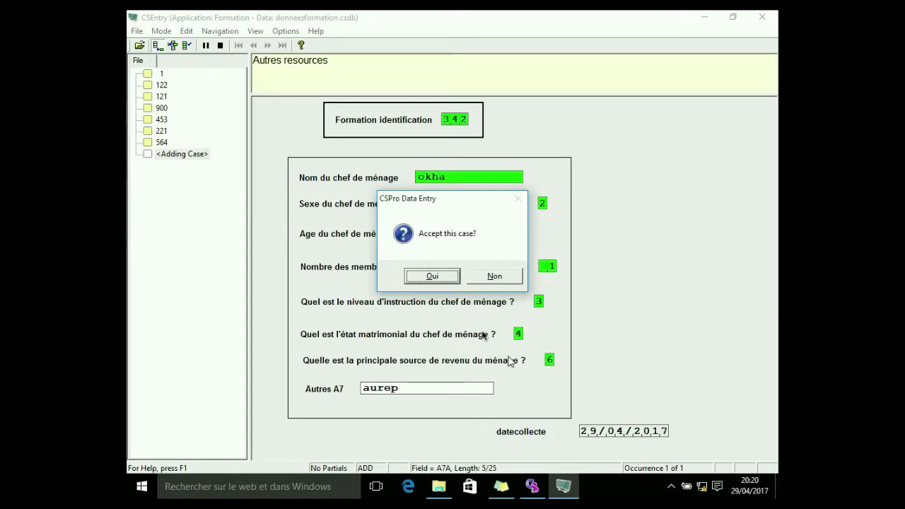
{"action": "left_click", "coordinate": [426, 276]}
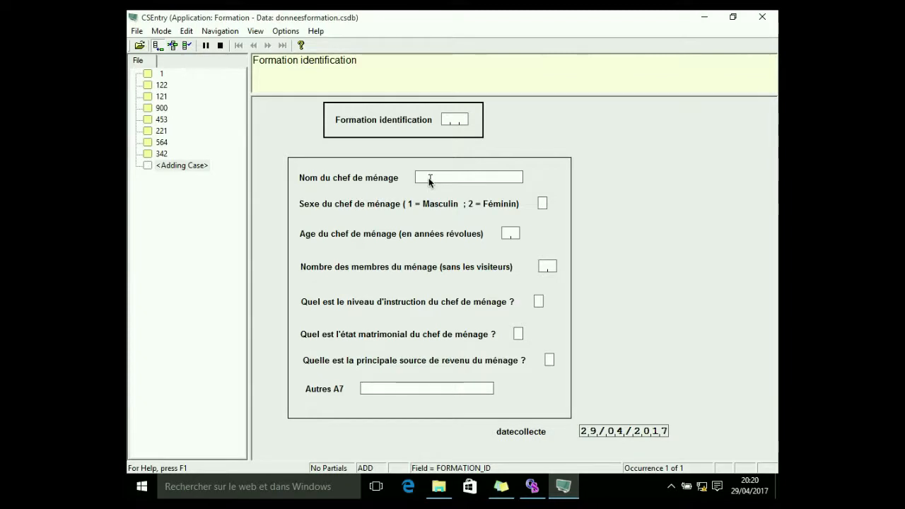
{"action": "type", "text": "345"}
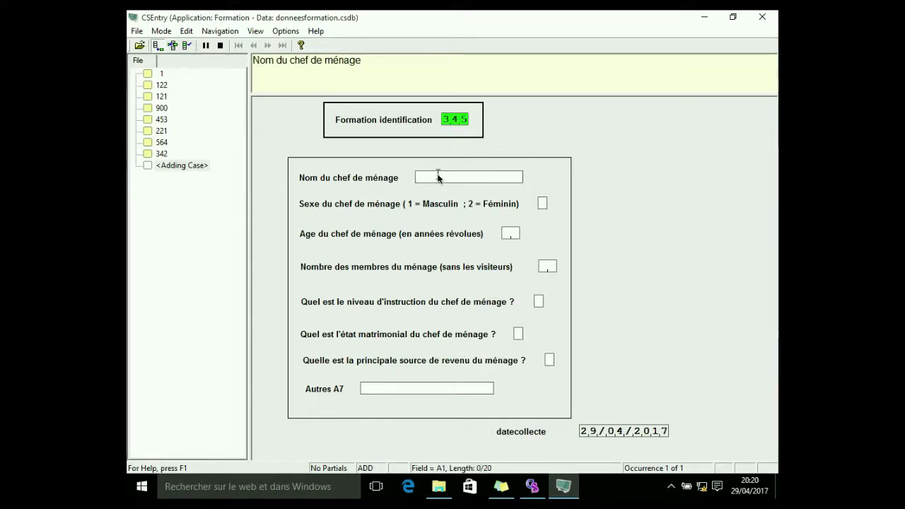
{"action": "type", "text": "okha"}
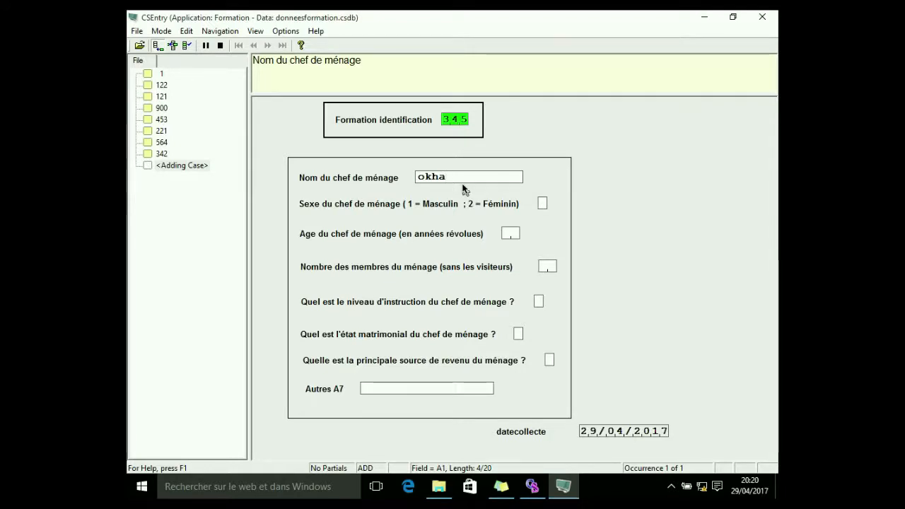
{"action": "left_click", "coordinate": [221, 47]}
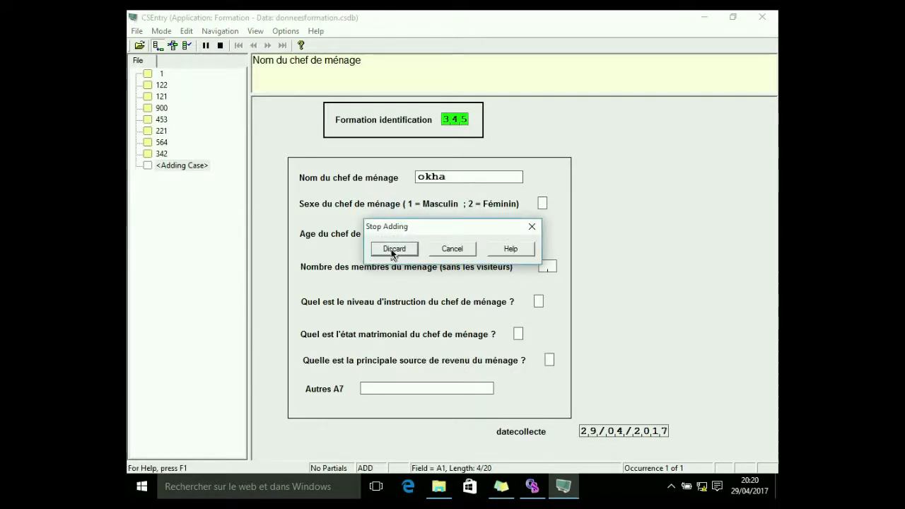
{"action": "left_click", "coordinate": [393, 252]}
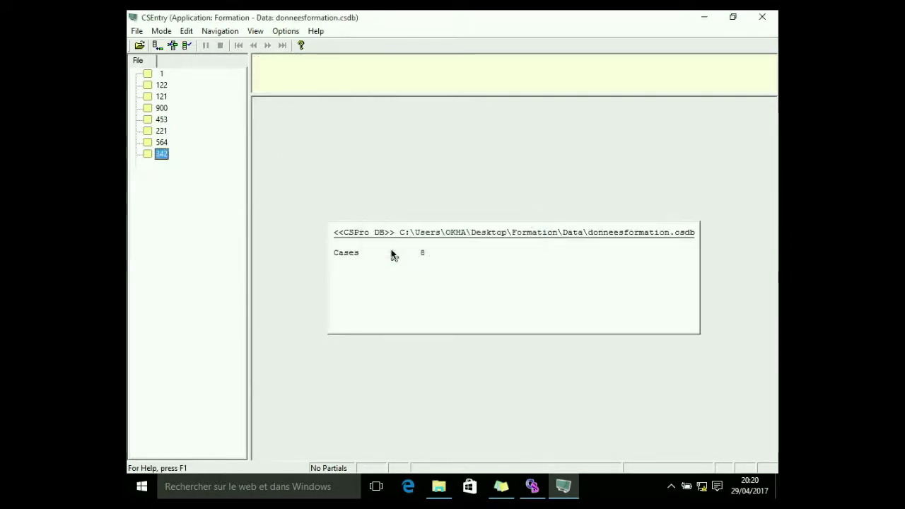
Close data entry and enable Upper Case in the head-of-household name field's properties
{"action": "left_click", "coordinate": [761, 18]}
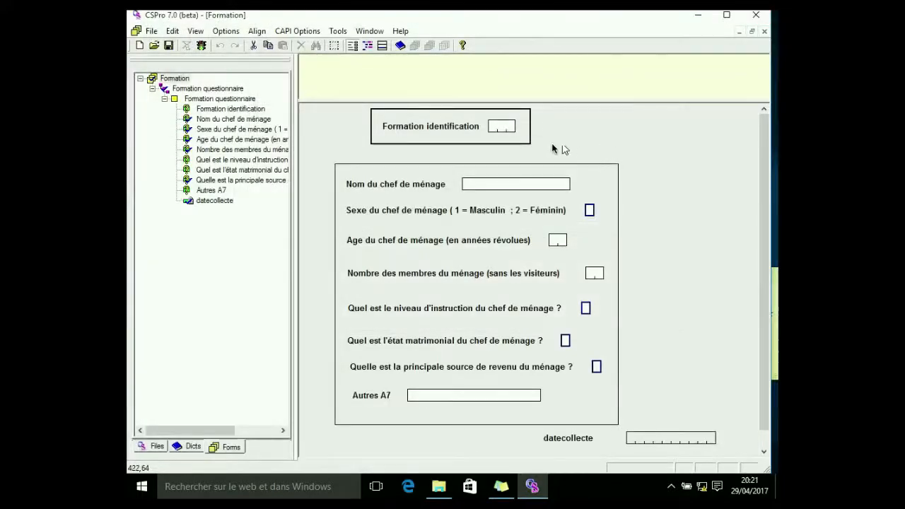
{"action": "left_click", "coordinate": [517, 185]}
{"action": "right_click", "coordinate": [516, 188]}
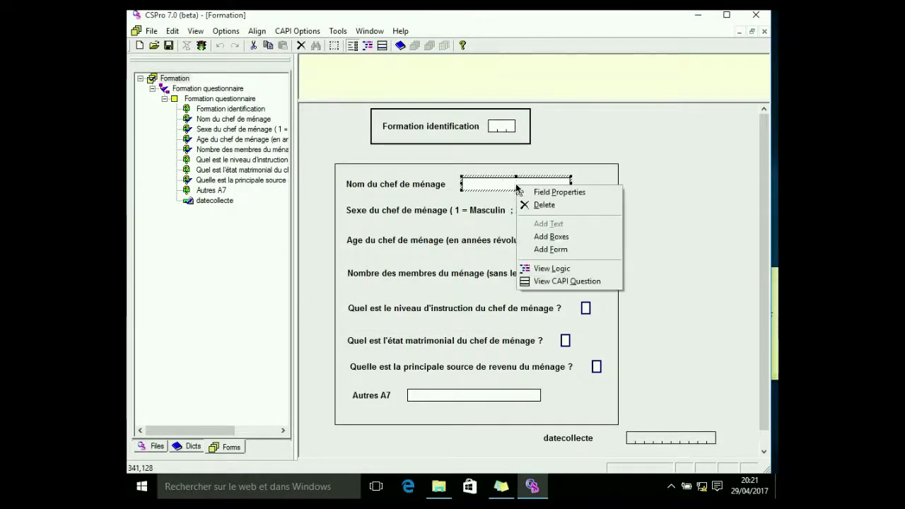
{"action": "left_click", "coordinate": [535, 191]}
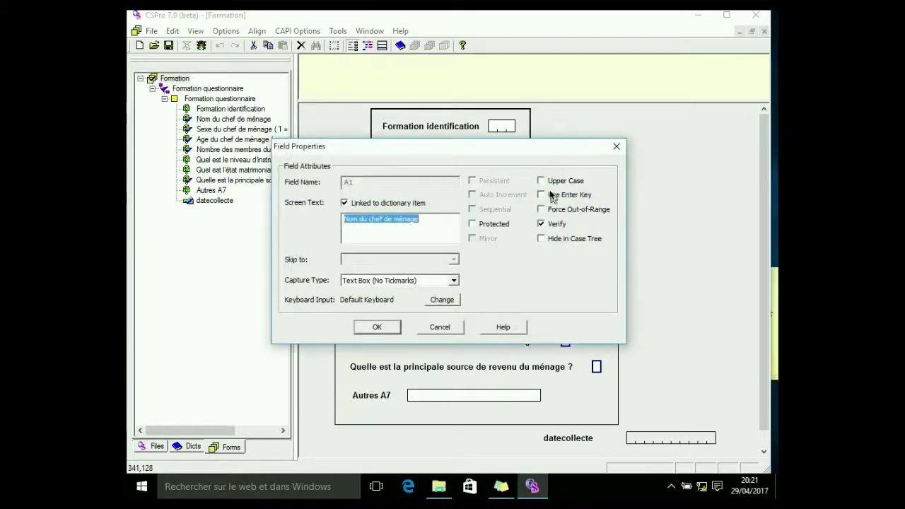
{"action": "left_click", "coordinate": [540, 180]}
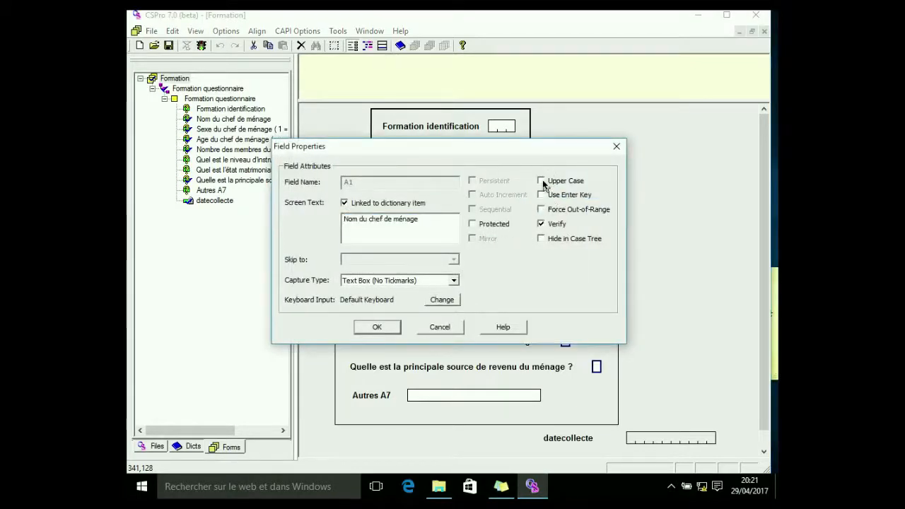
{"action": "left_click", "coordinate": [378, 327]}
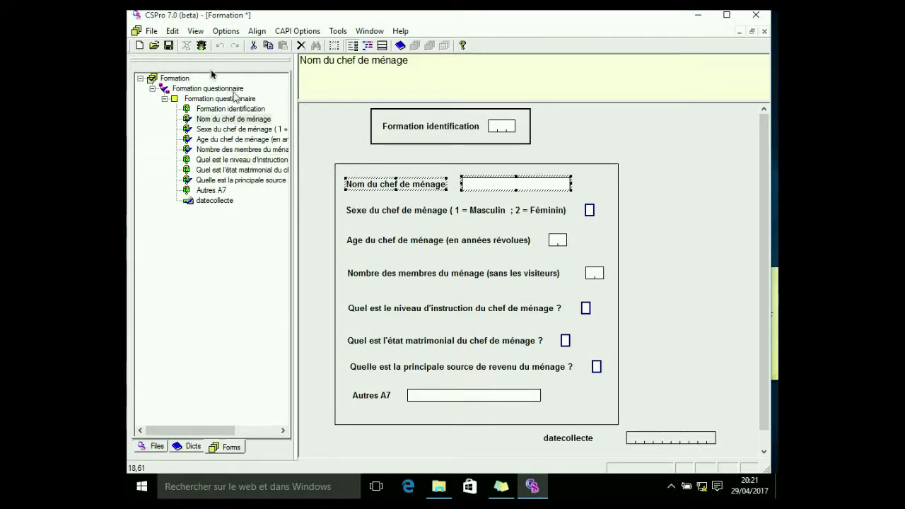
Save the changed application and run data entry on the donneesformation.csdb data file
{"action": "left_click", "coordinate": [202, 47]}
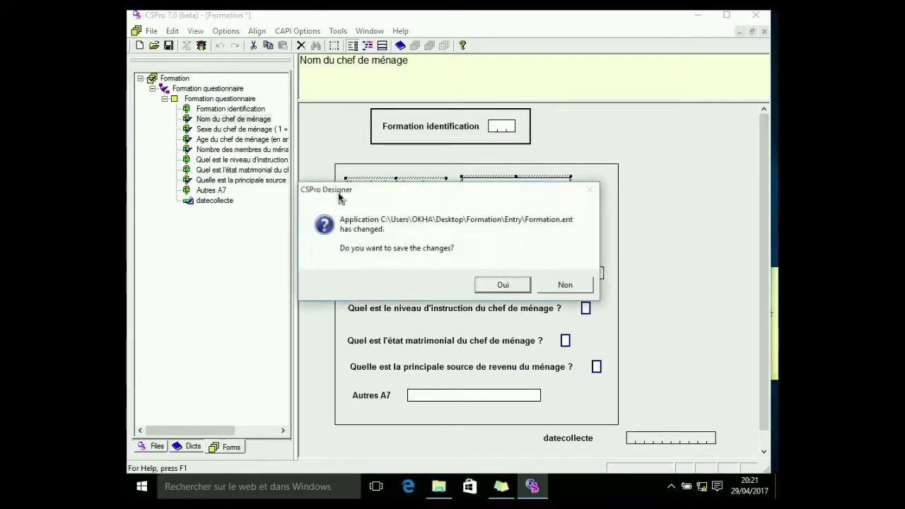
{"action": "left_click", "coordinate": [499, 284]}
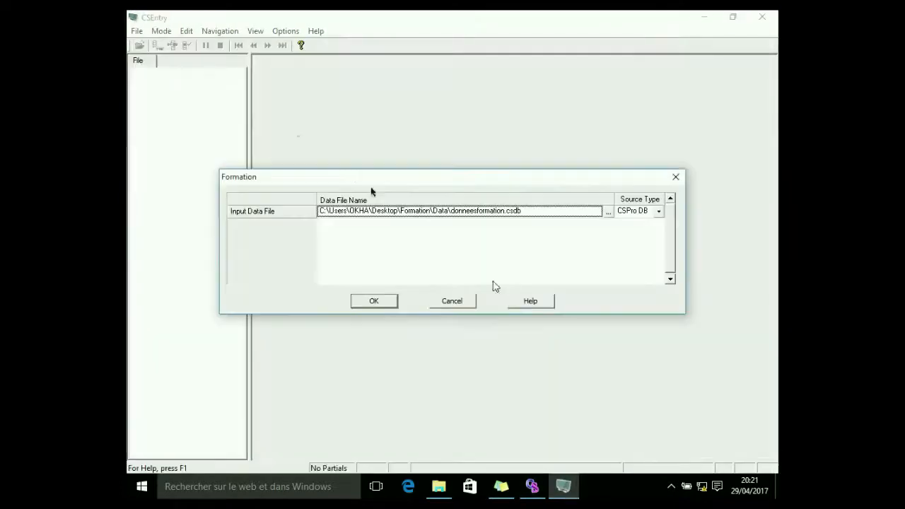
{"action": "left_click", "coordinate": [371, 304]}
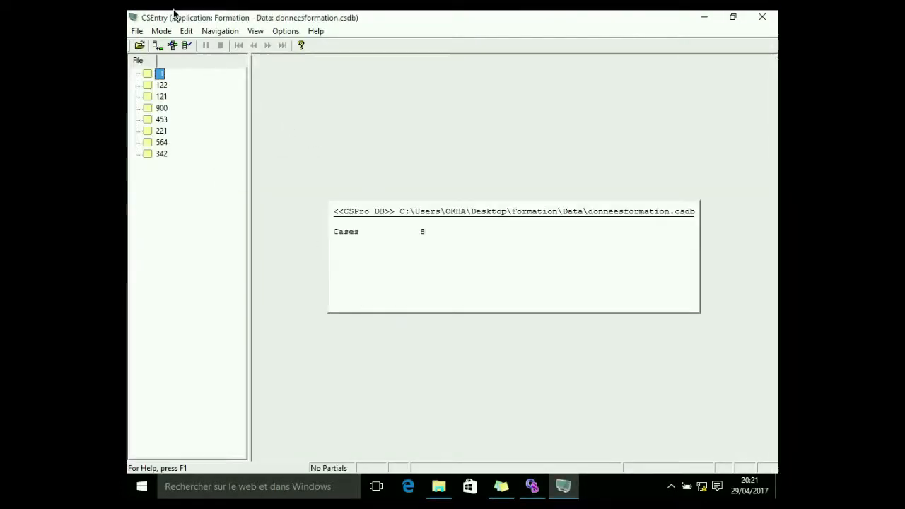
Add a new case, trying identification 453 before entering 459 as the case identification
{"action": "left_click", "coordinate": [156, 45]}
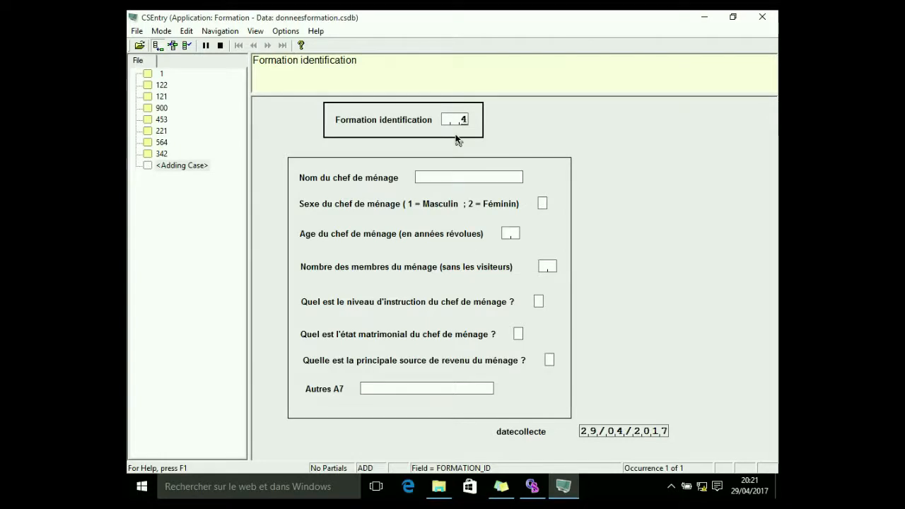
{"action": "type", "text": "453"}
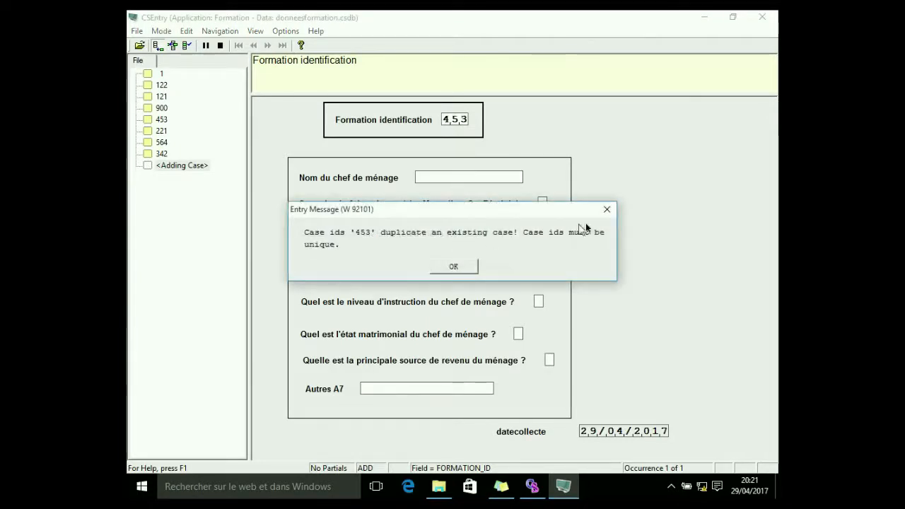
{"action": "left_click", "coordinate": [607, 210]}
{"action": "left_click", "coordinate": [487, 182]}
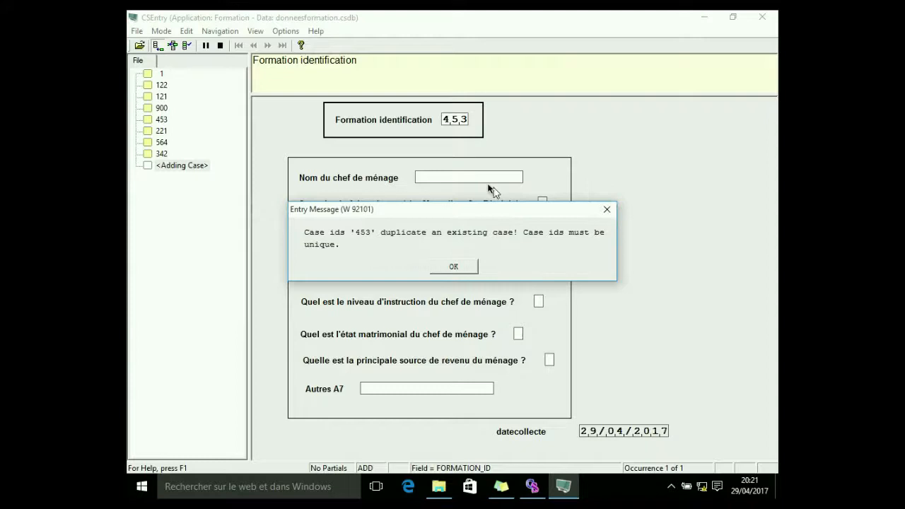
{"action": "left_click", "coordinate": [455, 267]}
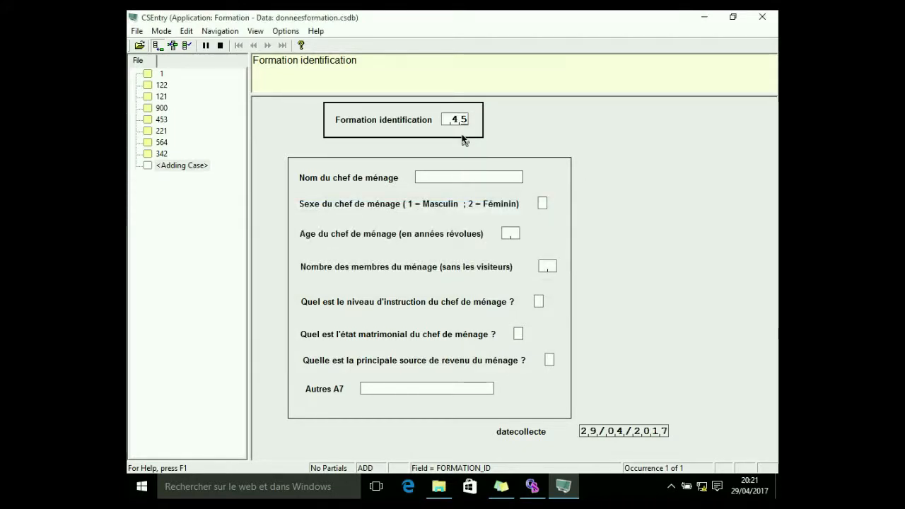
{"action": "type", "text": "9"}
{"action": "type", "text": "OK"}
{"action": "type", "text": "H"}
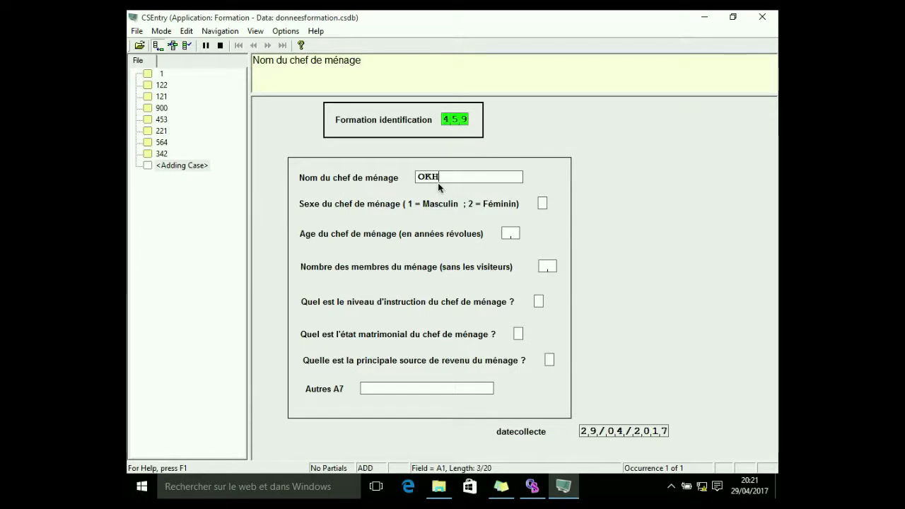
{"action": "type", "text": "A"}
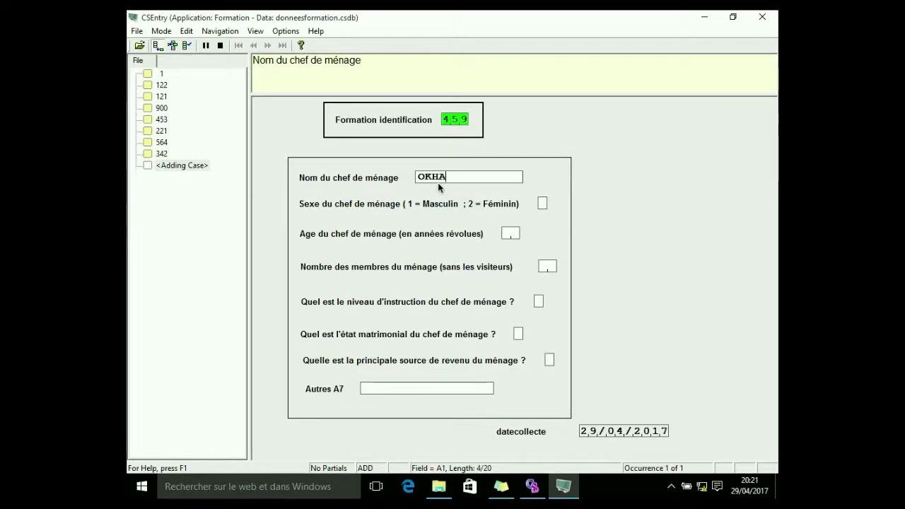
Enter the head-of-household name and choose sex 2 (Féminin)
{"action": "left_click", "coordinate": [542, 204]}
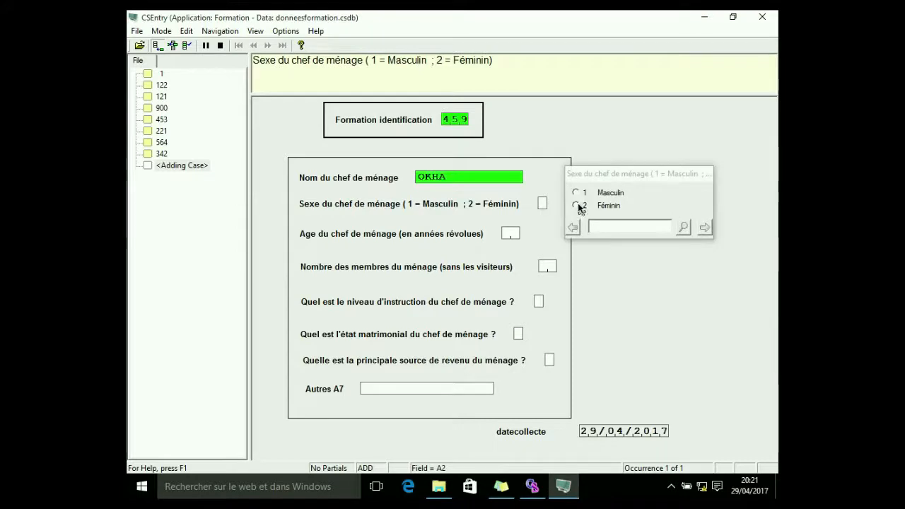
{"action": "left_click", "coordinate": [578, 205]}
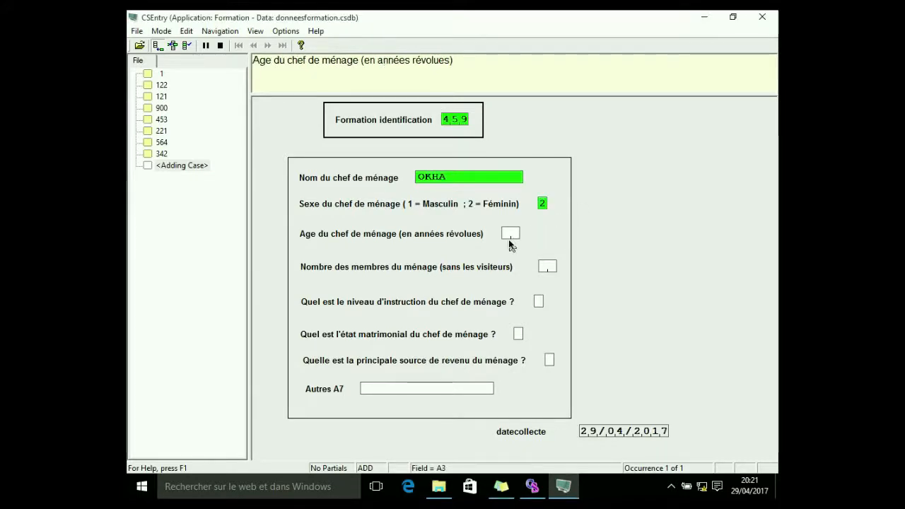
Enter age 78 and try 25 household members before correcting the count to 10
{"action": "type", "text": "78"}
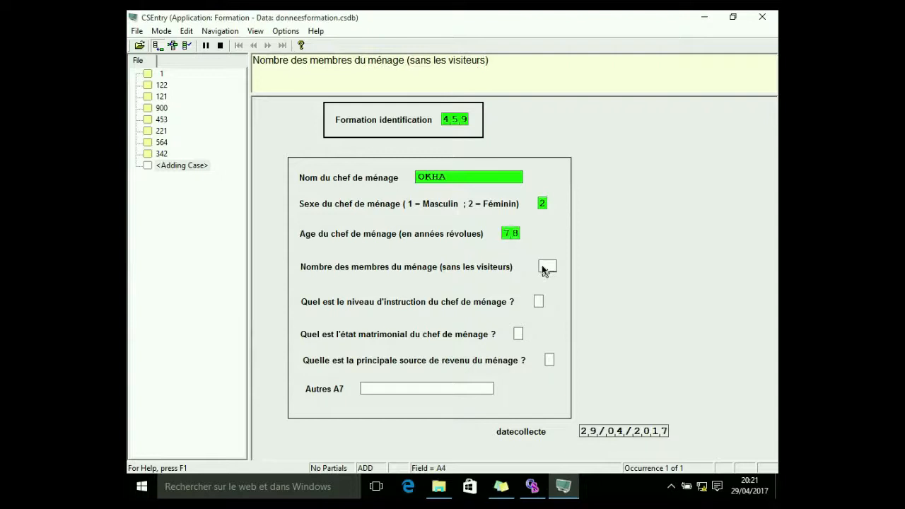
{"action": "type", "text": "25"}
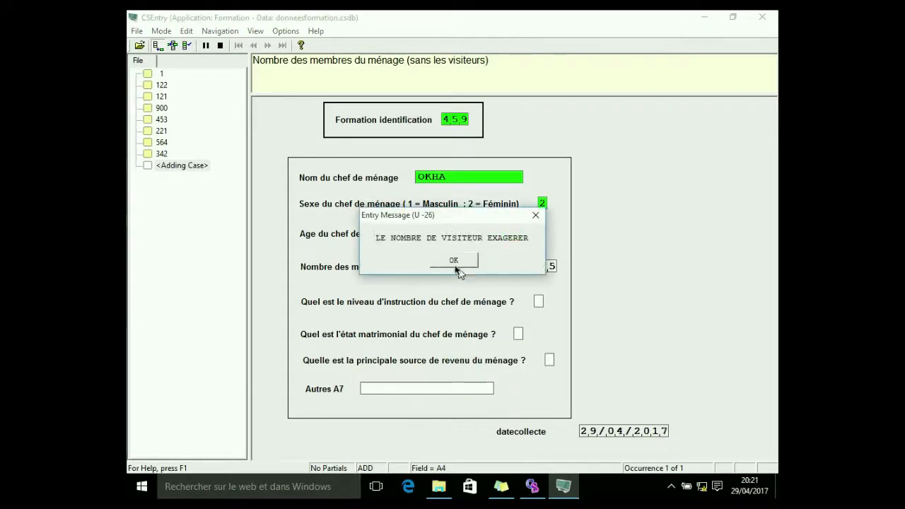
{"action": "left_click", "coordinate": [457, 266]}
{"action": "type", "text": "1"}
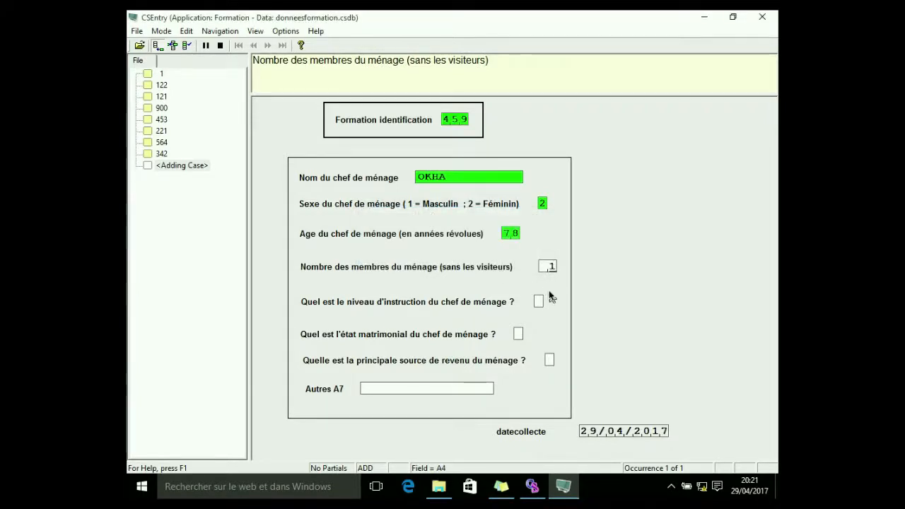
{"action": "type", "text": "0"}
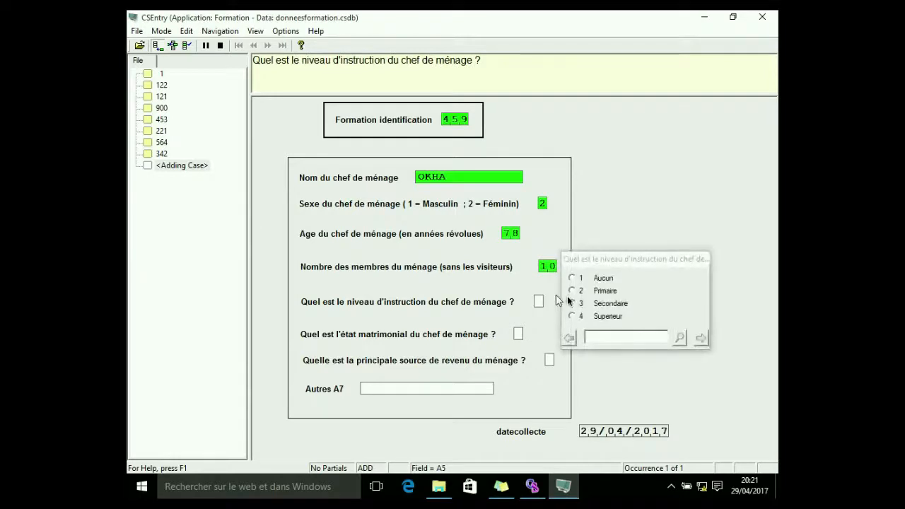
Answer education 3, marital status 3 and income source 3, then accept the case
{"action": "left_click", "coordinate": [580, 304]}
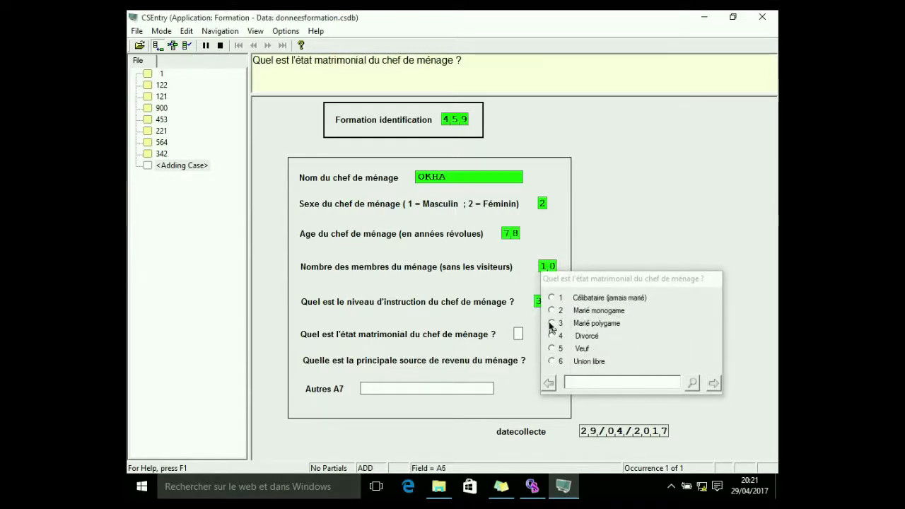
{"action": "left_click", "coordinate": [550, 324]}
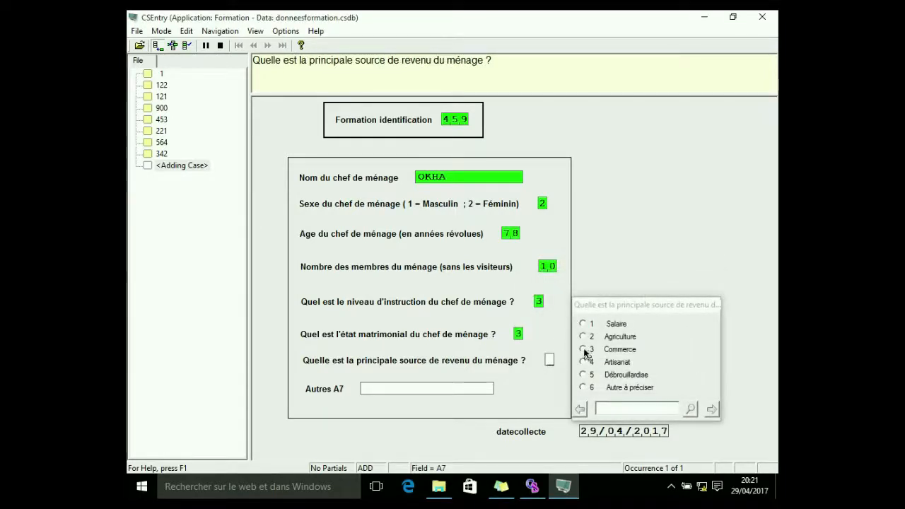
{"action": "left_click", "coordinate": [584, 350]}
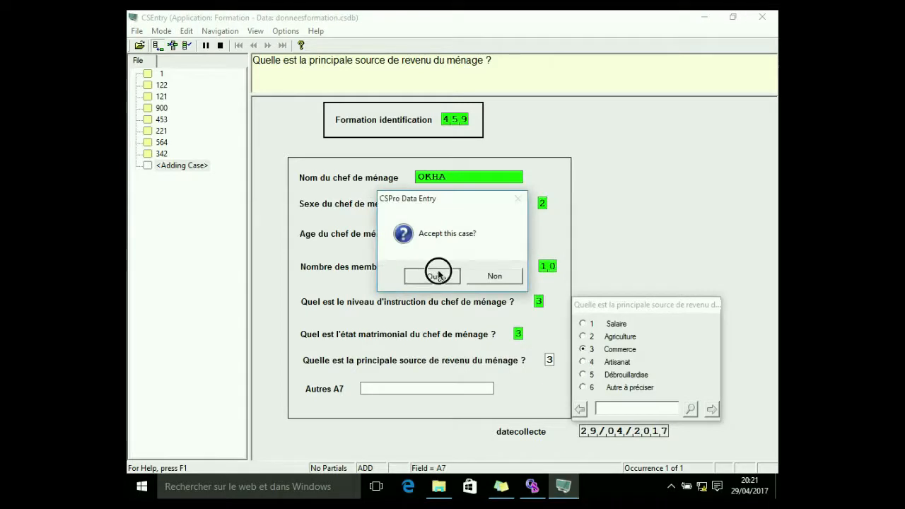
{"action": "left_click", "coordinate": [435, 276]}
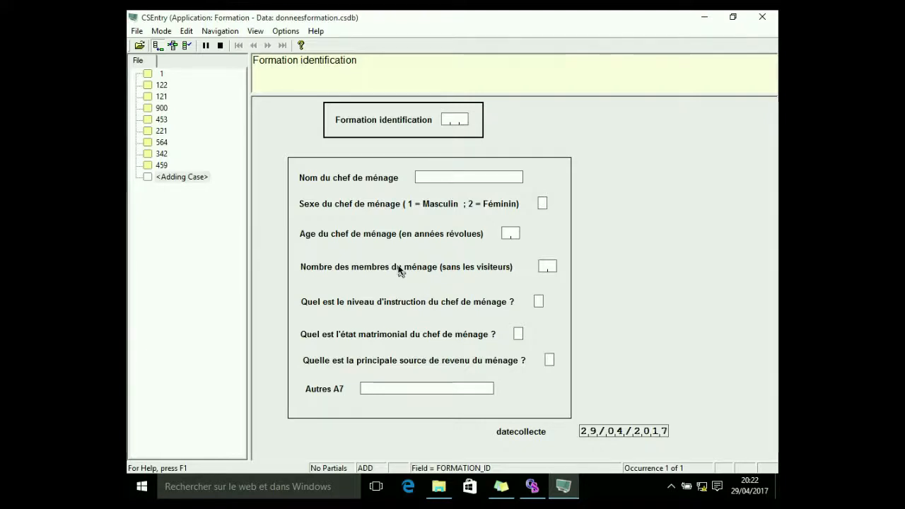
Stop data entry, close it, and open the application's logic view in the designer
{"action": "left_click", "coordinate": [220, 45]}
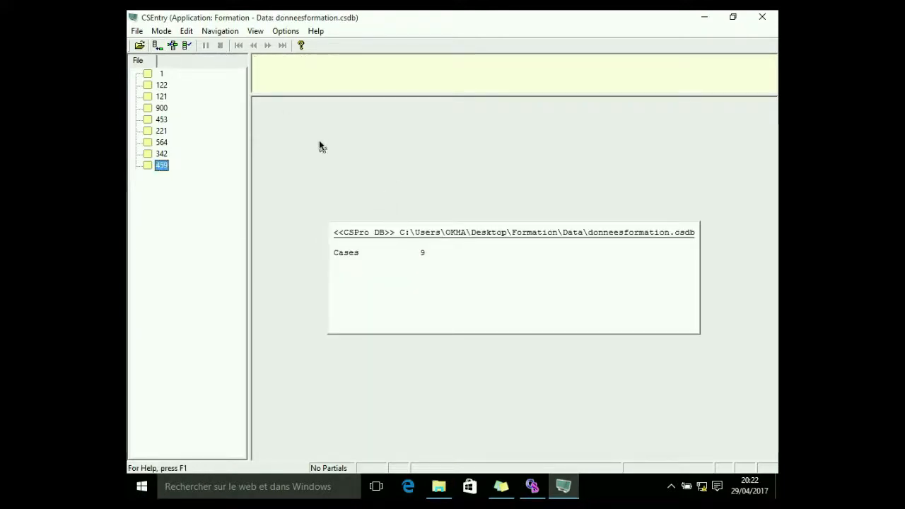
{"action": "left_click", "coordinate": [762, 16]}
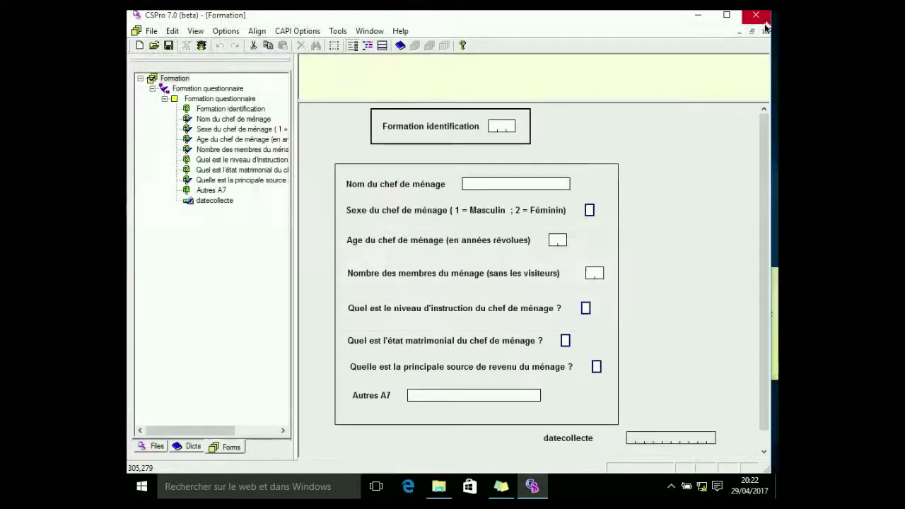
{"action": "left_click", "coordinate": [382, 45]}
{"action": "left_click", "coordinate": [367, 46]}
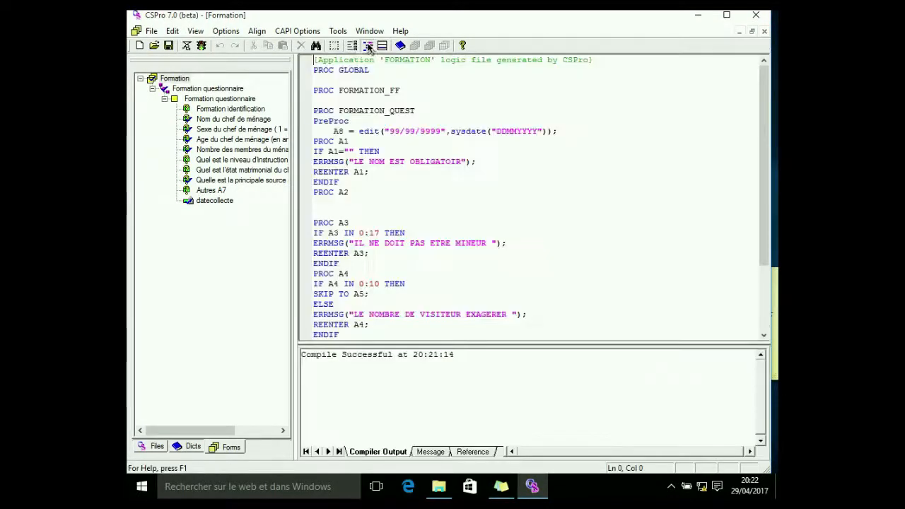
Review the application's logic procedures and the question text view, then close the designer
{"action": "left_click", "coordinate": [352, 45]}
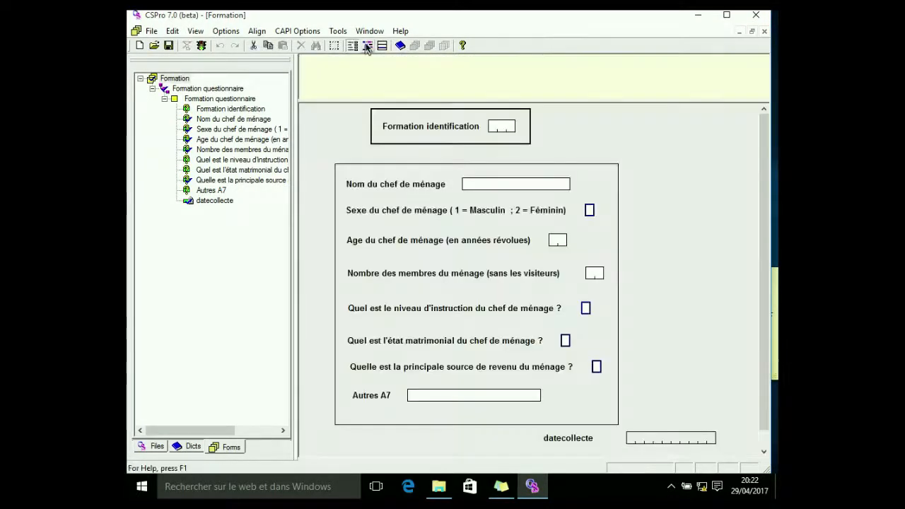
{"action": "left_click", "coordinate": [367, 46]}
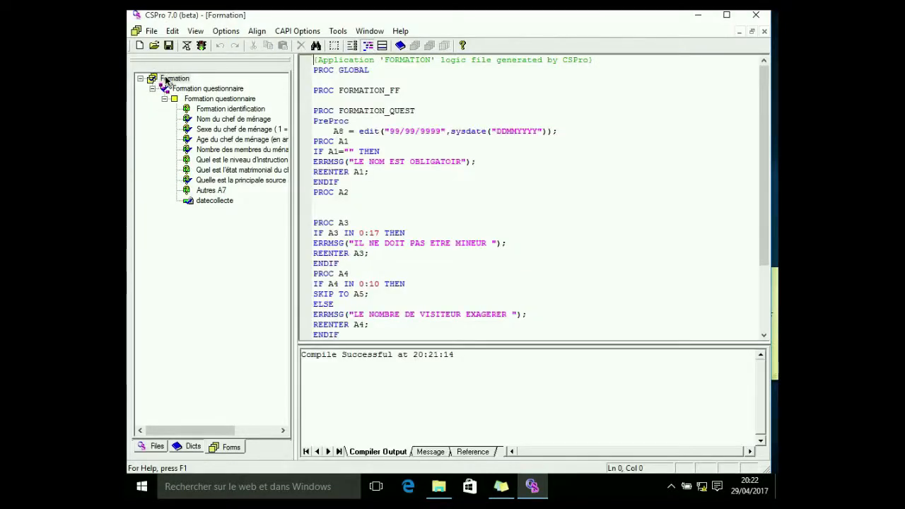
{"action": "left_click", "coordinate": [167, 79]}
{"action": "scroll", "coordinate": [419, 211], "scroll_direction": "down", "scroll_amount": 3}
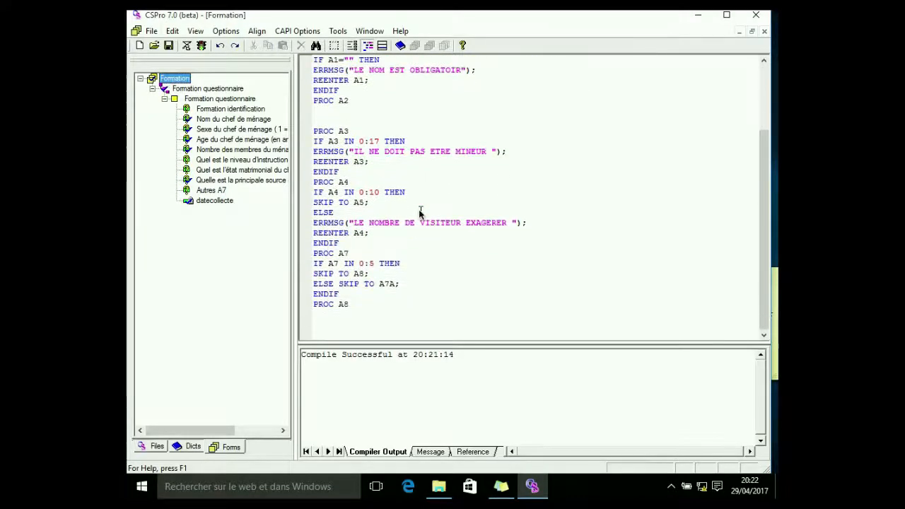
{"action": "scroll", "coordinate": [420, 210], "scroll_direction": "up", "scroll_amount": 3}
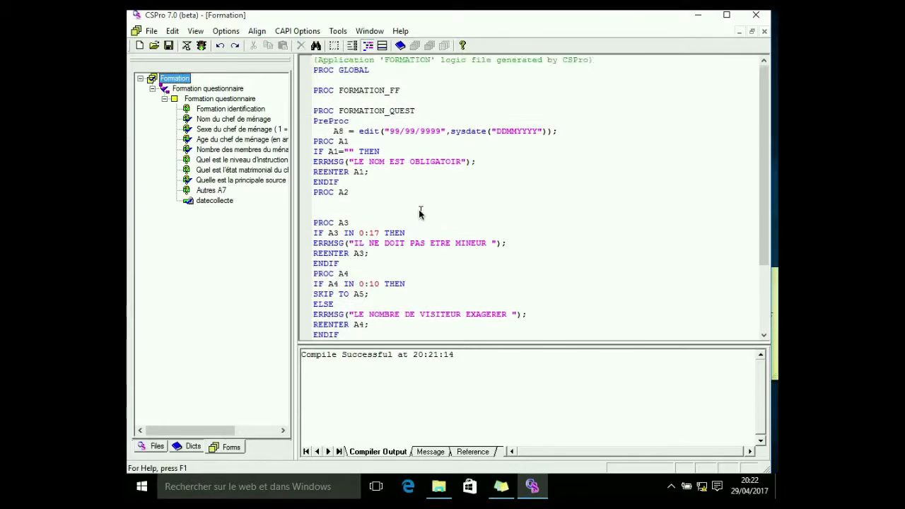
{"action": "scroll", "coordinate": [420, 210], "scroll_direction": "down", "scroll_amount": 3}
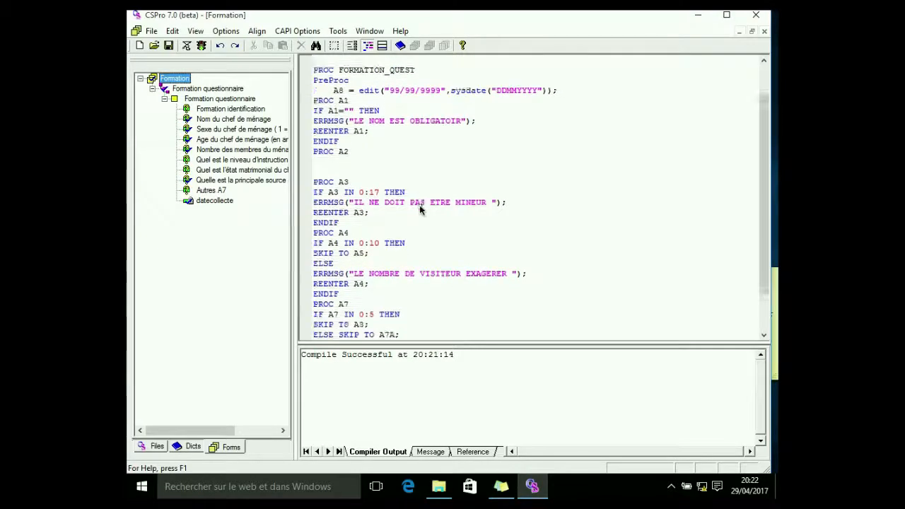
{"action": "left_click", "coordinate": [383, 47]}
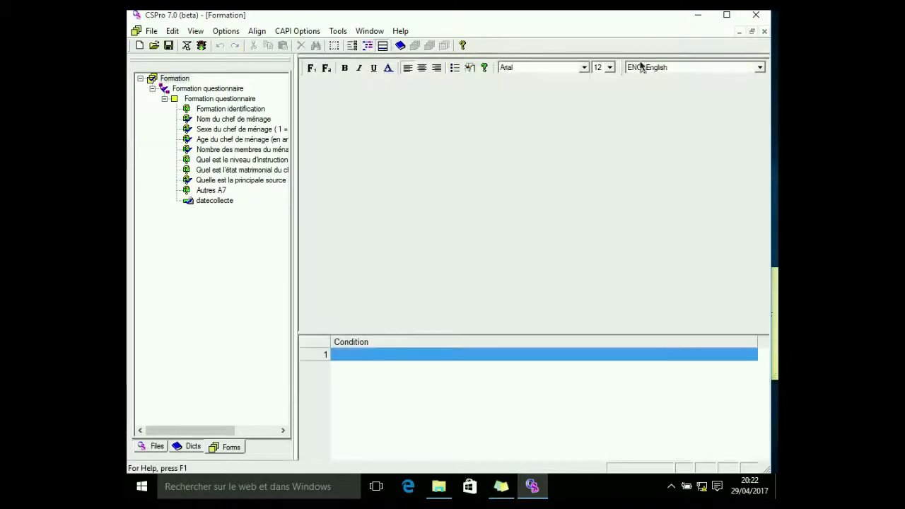
{"action": "left_click", "coordinate": [755, 15]}
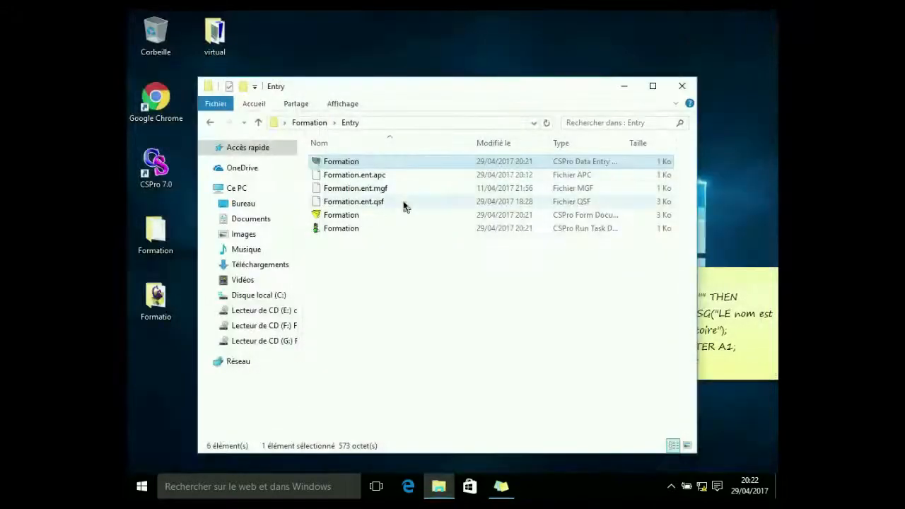